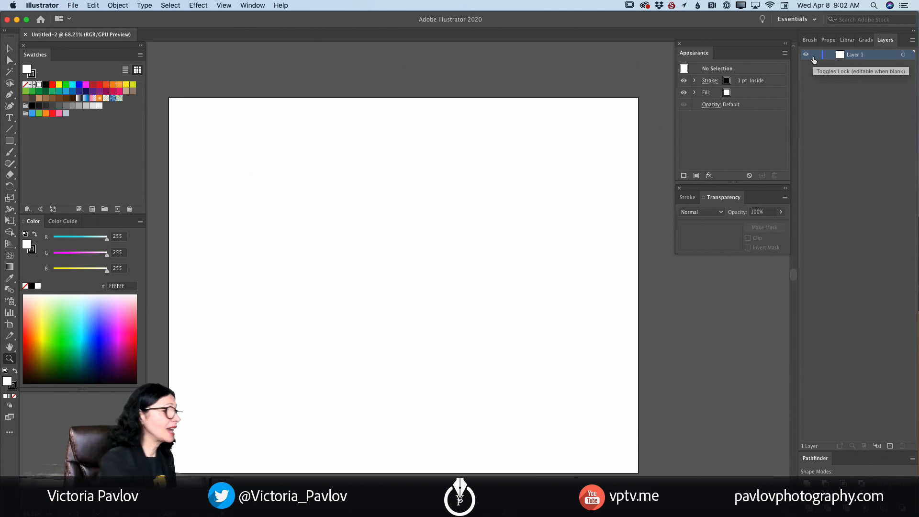
# - Set up the Ellipse tool with a bright red F4000C fill and no stroke
pyautogui.click(16, 106)
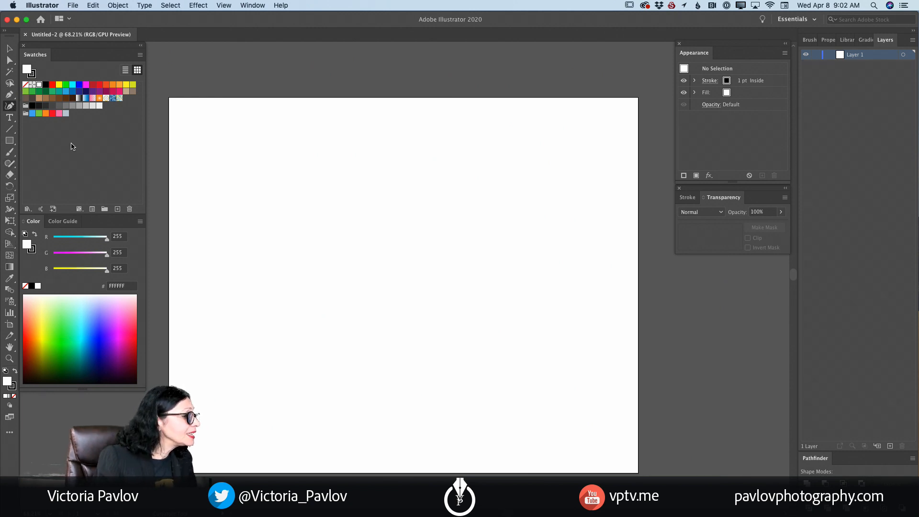
pyautogui.click(9, 140)
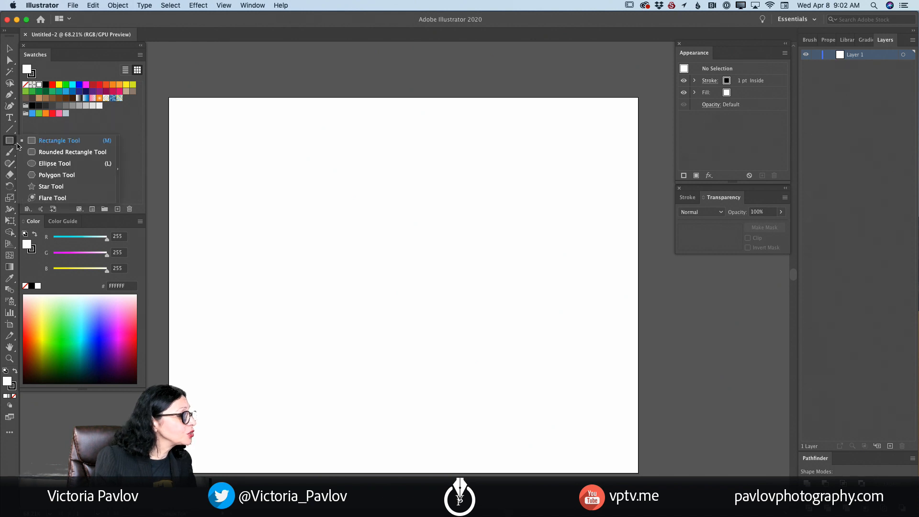
pyautogui.click(53, 163)
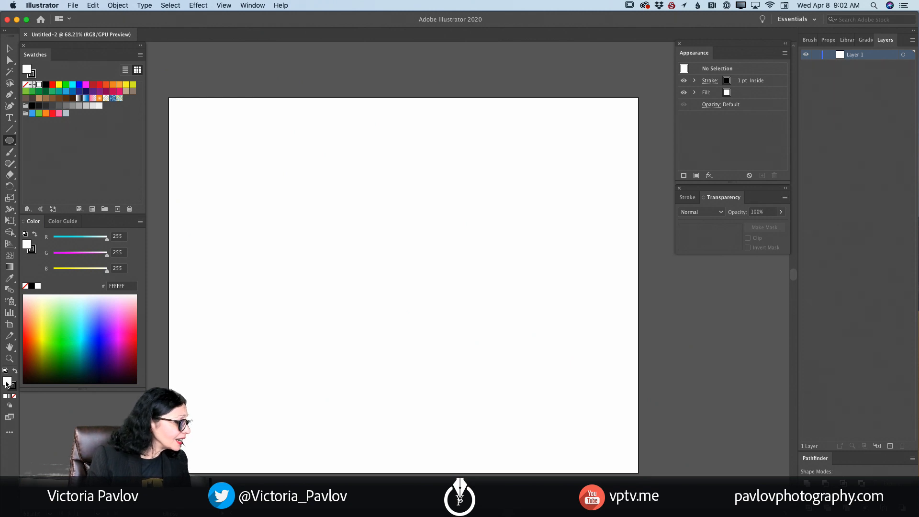
pyautogui.click(137, 342)
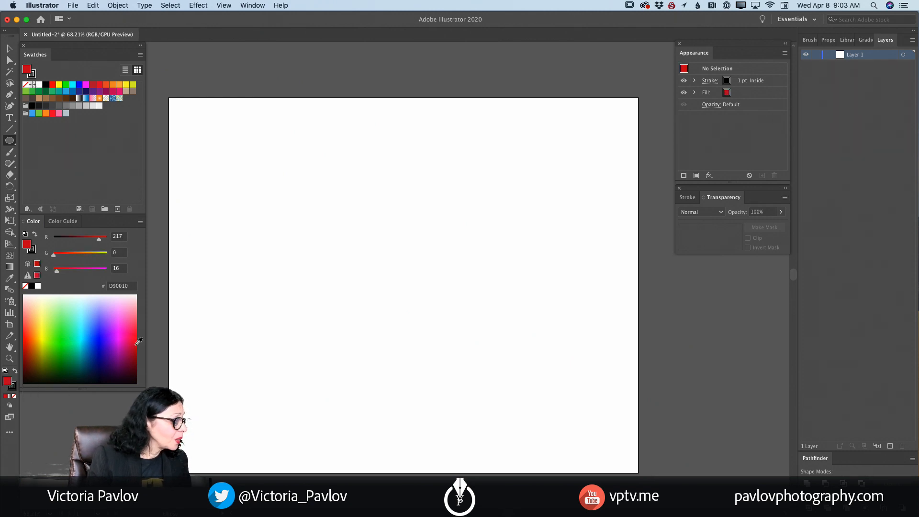
pyautogui.moveTo(138, 341); pyautogui.dragTo(139, 337)
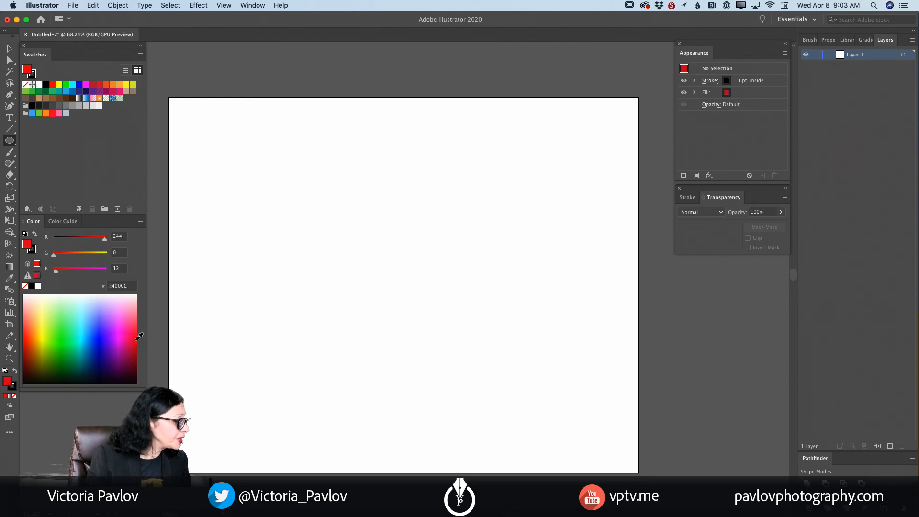
pyautogui.click(13, 388)
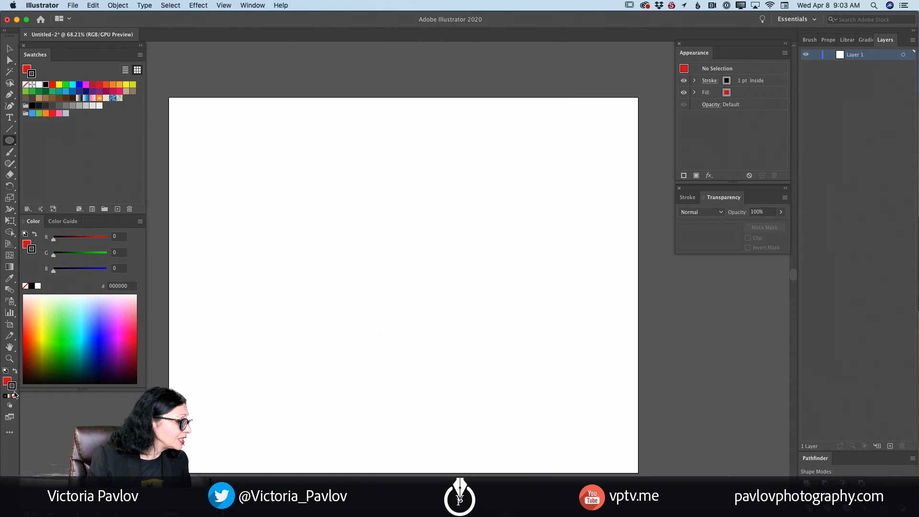
pyautogui.click(14, 396)
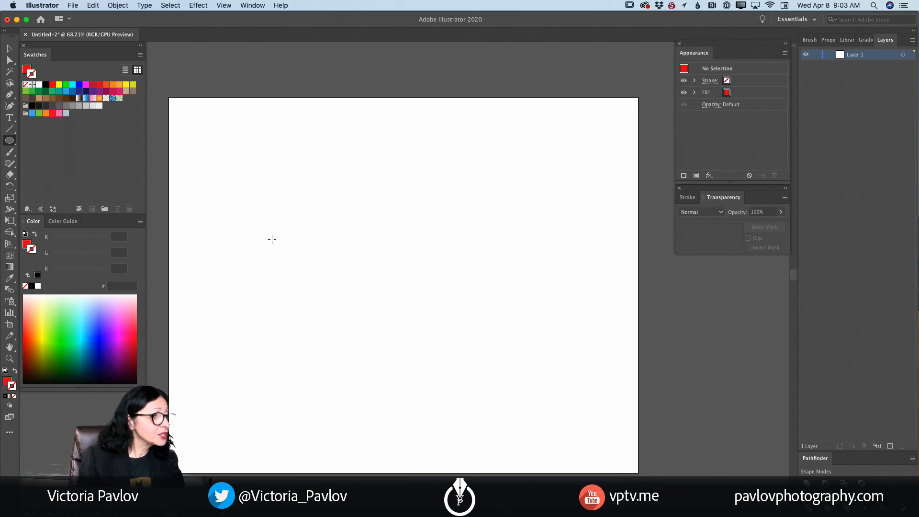
# - Draw a large red ellipse on the lower half of the artboard and move it slightly up and left
pyautogui.moveTo(301, 234); pyautogui.dragTo(532, 443)
pyautogui.click(9, 48)
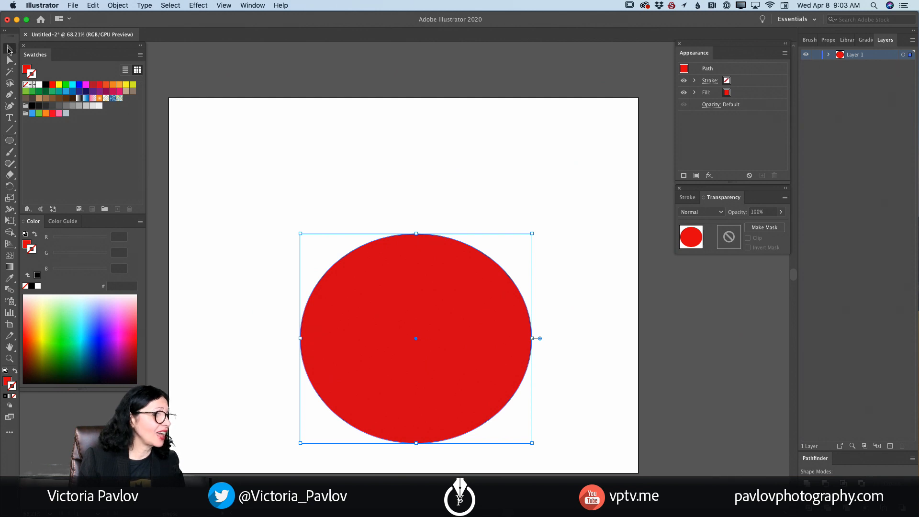
pyautogui.moveTo(464, 295); pyautogui.dragTo(456, 272)
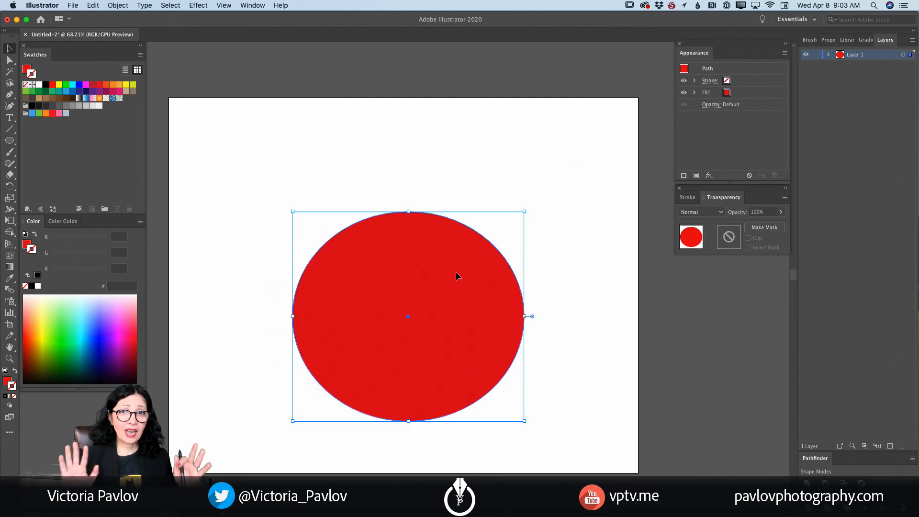
# - Remove the red ellipse's top anchor point with the Pen tool to form a bowl shape
pyautogui.scroll(-2, 456, 271)
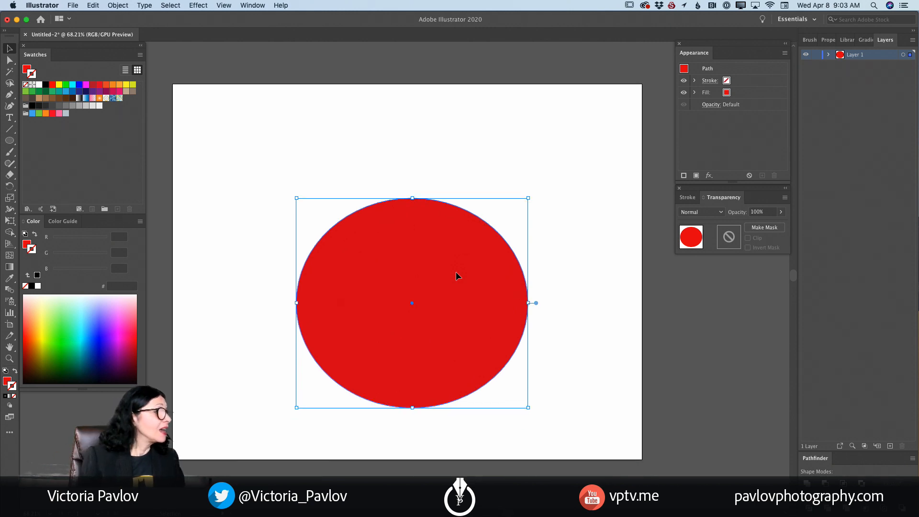
pyautogui.click(9, 95)
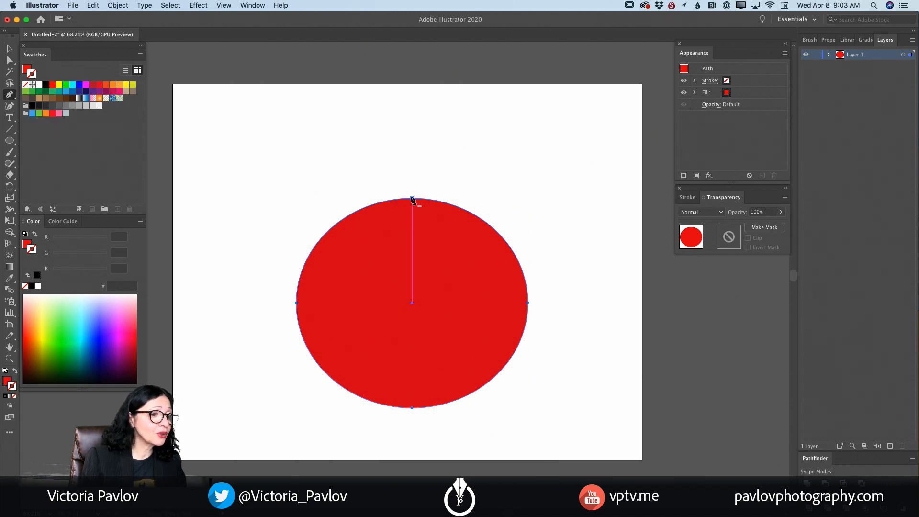
pyautogui.click(412, 198)
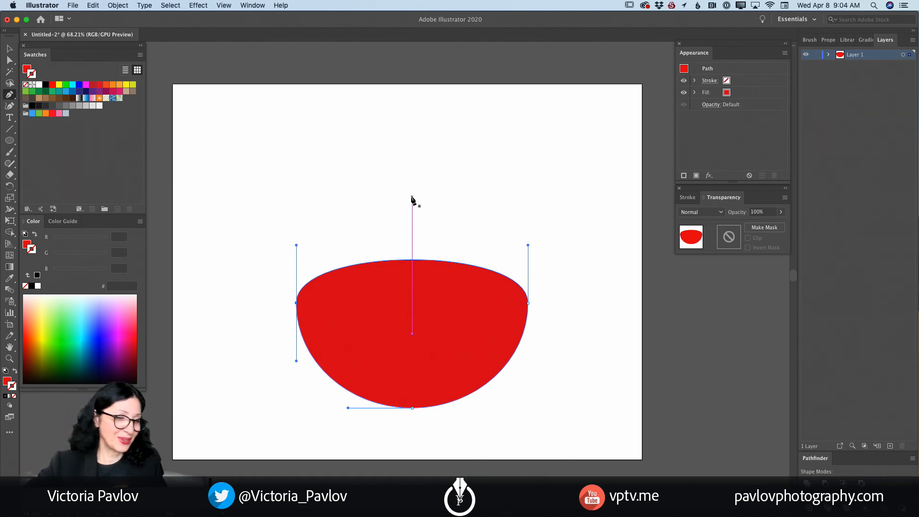
# - Stretch the bowl shape upward from its top edge, then shift it to the left on the artboard
pyautogui.scroll(-1, 338, 54)
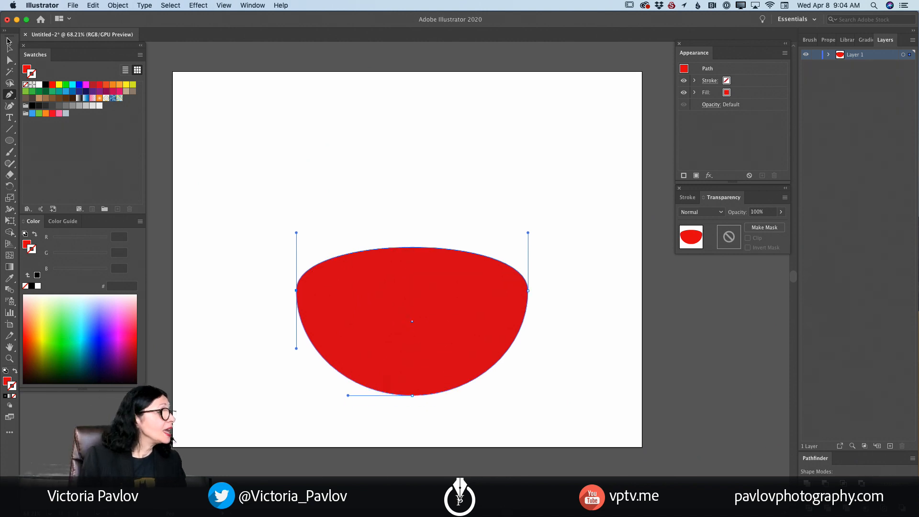
pyautogui.click(10, 48)
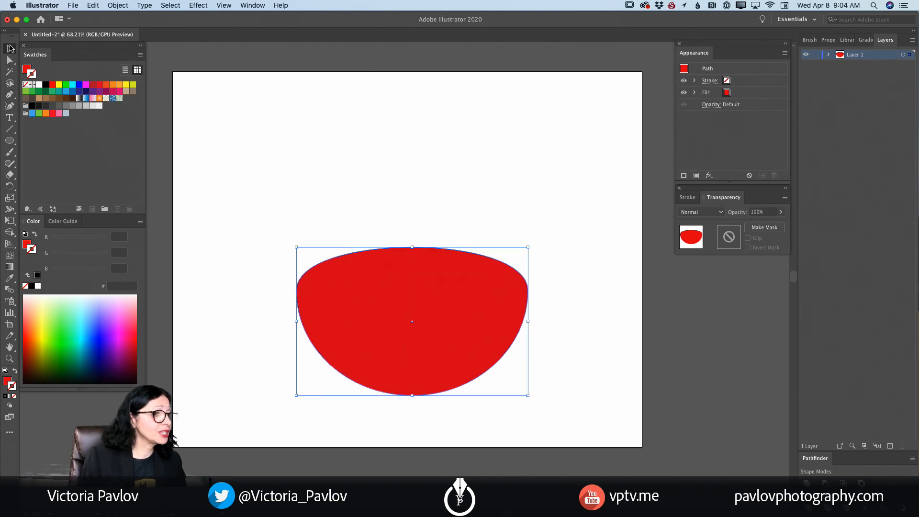
pyautogui.moveTo(412, 247); pyautogui.dragTo(410, 201)
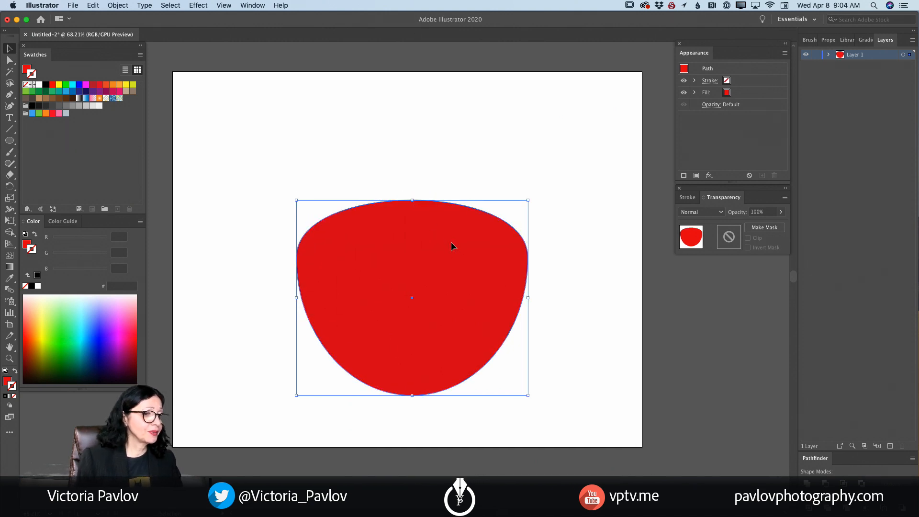
pyautogui.moveTo(451, 243); pyautogui.dragTo(416, 242)
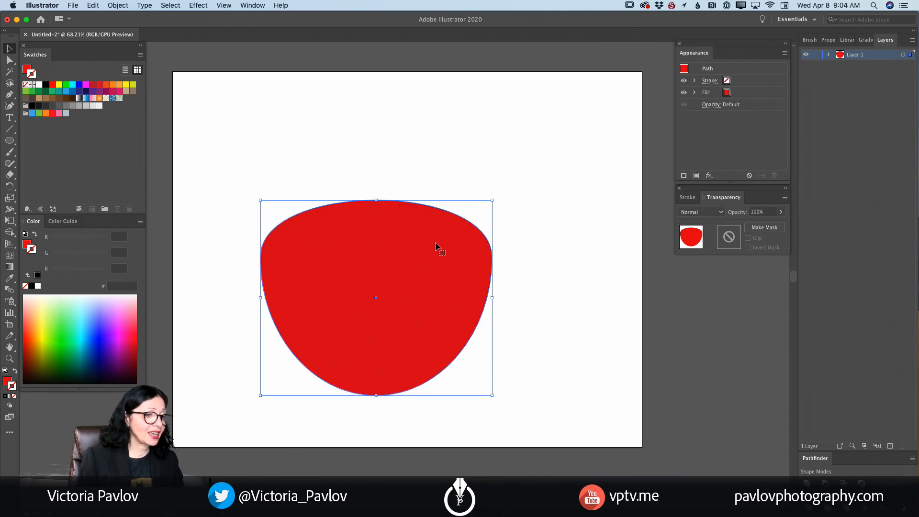
# - With Layer 1 locked, draw a wide, flat ellipse filled with dark red A6000C across the bowl on a new layer
pyautogui.click(817, 55)
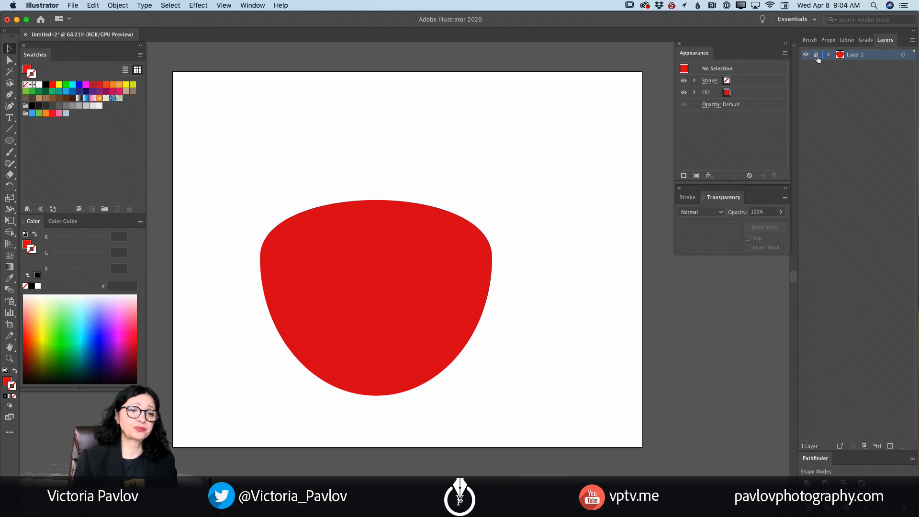
pyautogui.click(891, 446)
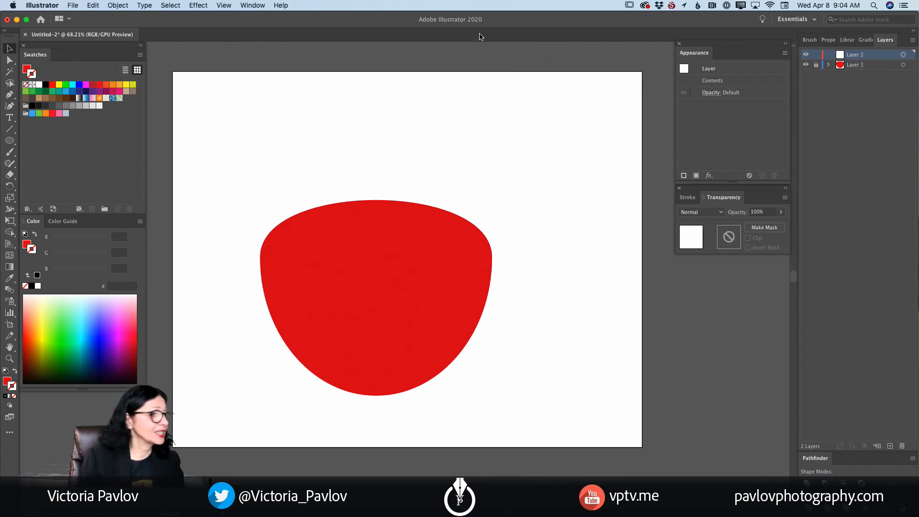
pyautogui.click(9, 141)
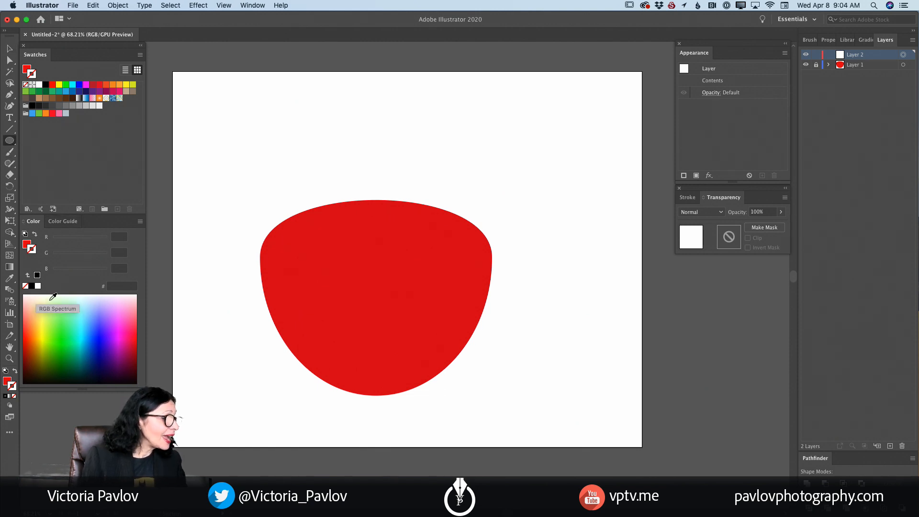
pyautogui.click(7, 381)
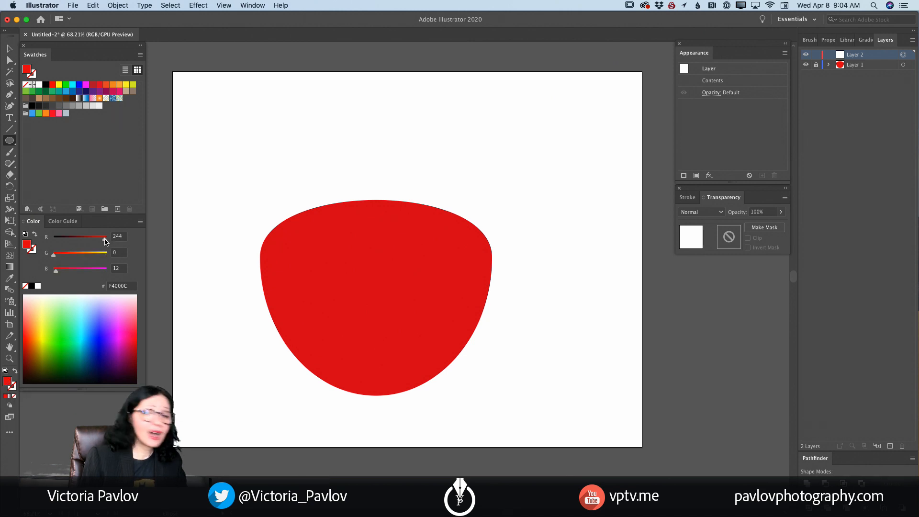
pyautogui.moveTo(106, 242); pyautogui.dragTo(89, 242)
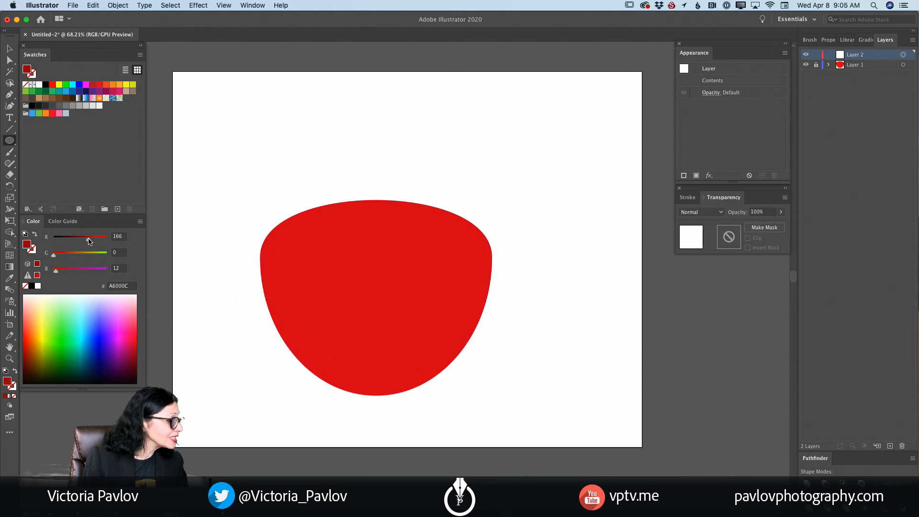
pyautogui.moveTo(264, 248); pyautogui.dragTo(485, 303)
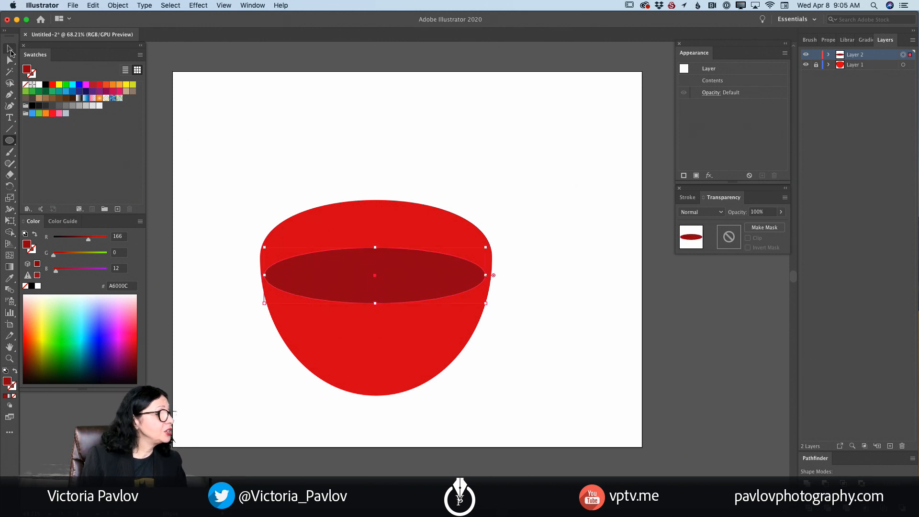
# - Move the dark red ellipse up toward the bowl's rim and narrow it to fit between the side edges
pyautogui.click(10, 53)
pyautogui.moveTo(404, 272); pyautogui.dragTo(403, 236)
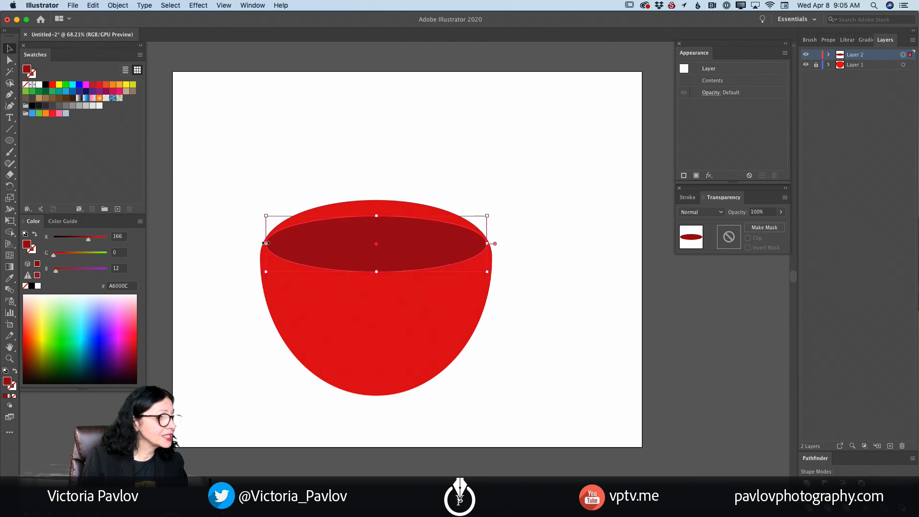
pyautogui.moveTo(265, 243); pyautogui.dragTo(274, 243)
pyautogui.moveTo(333, 247); pyautogui.dragTo(329, 251)
pyautogui.moveTo(484, 249); pyautogui.dragTo(484, 249)
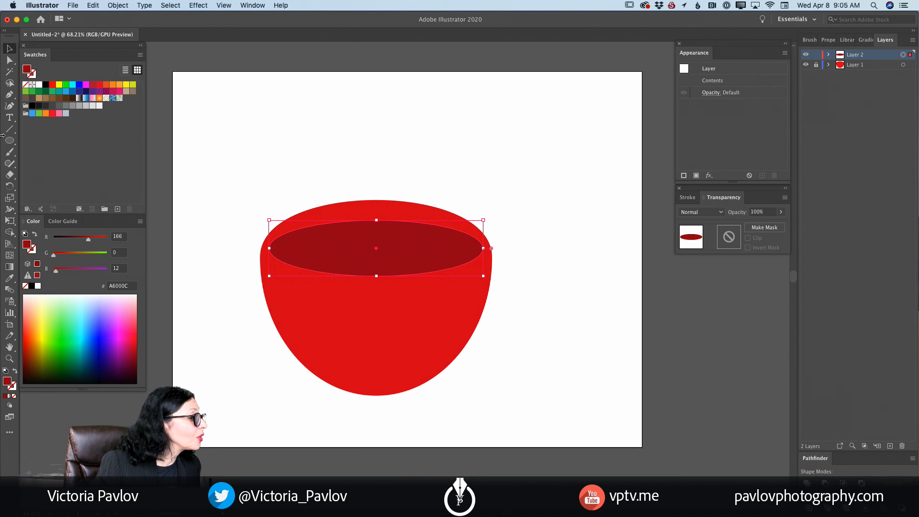
# - With the Curvature tool, pull the dark ellipse's top anchor up close to the rim and raise its bottom anchor
pyautogui.click(8, 106)
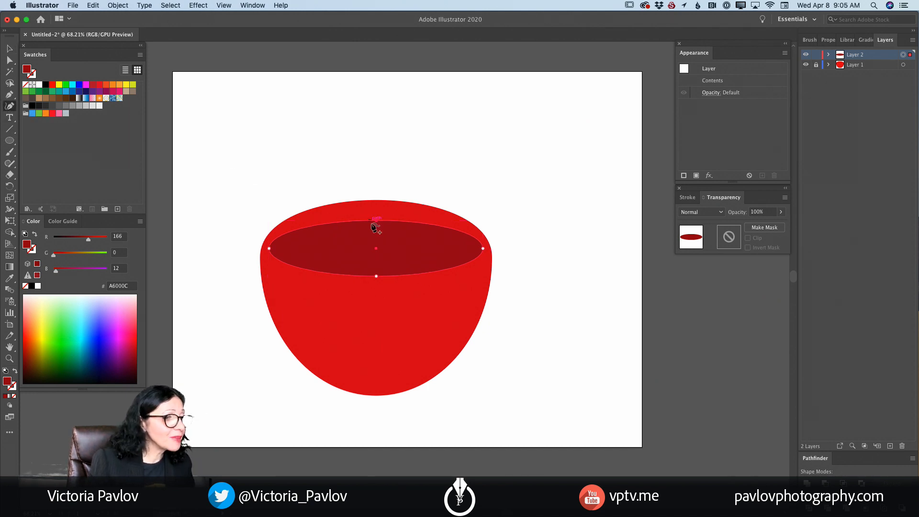
pyautogui.moveTo(376, 224); pyautogui.dragTo(376, 208)
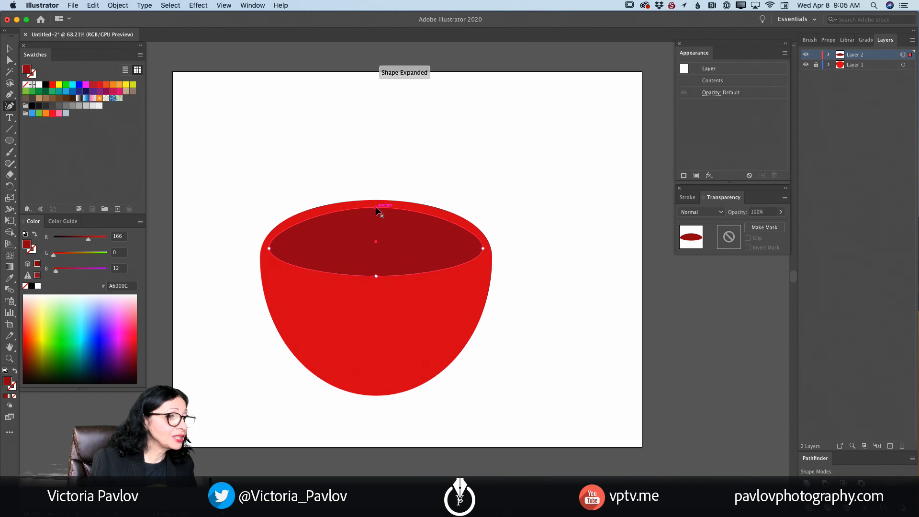
pyautogui.moveTo(376, 207); pyautogui.dragTo(376, 205)
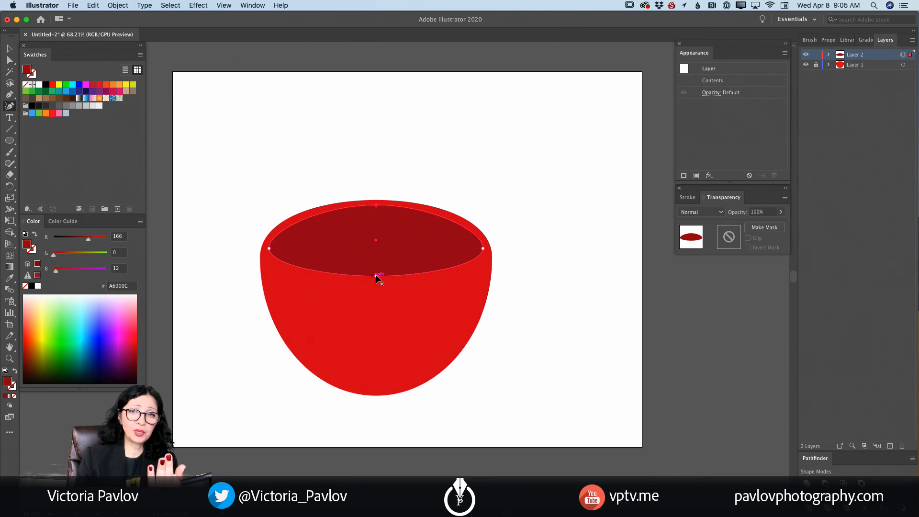
pyautogui.moveTo(376, 266); pyautogui.dragTo(375, 268)
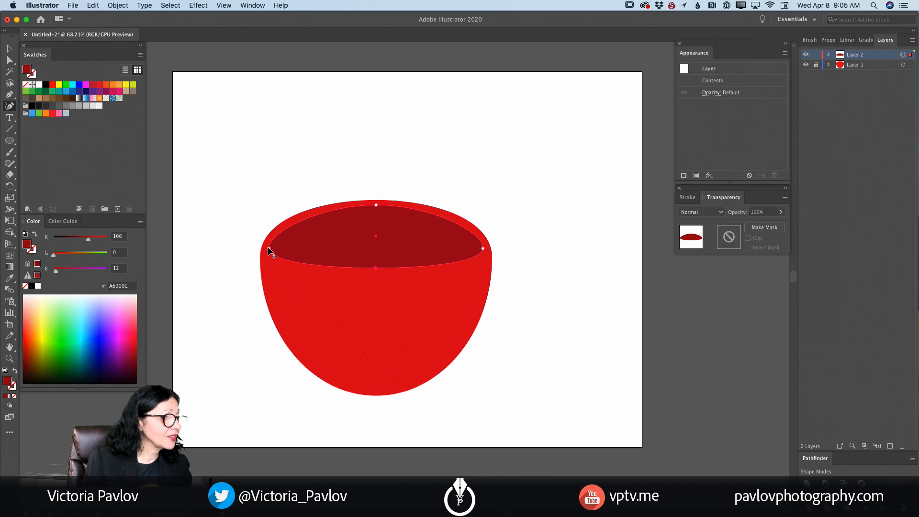
# - Raise the dark ellipse's left and right anchors slightly and lower its bottom anchor to round out the opening
pyautogui.moveTo(270, 249); pyautogui.dragTo(271, 245)
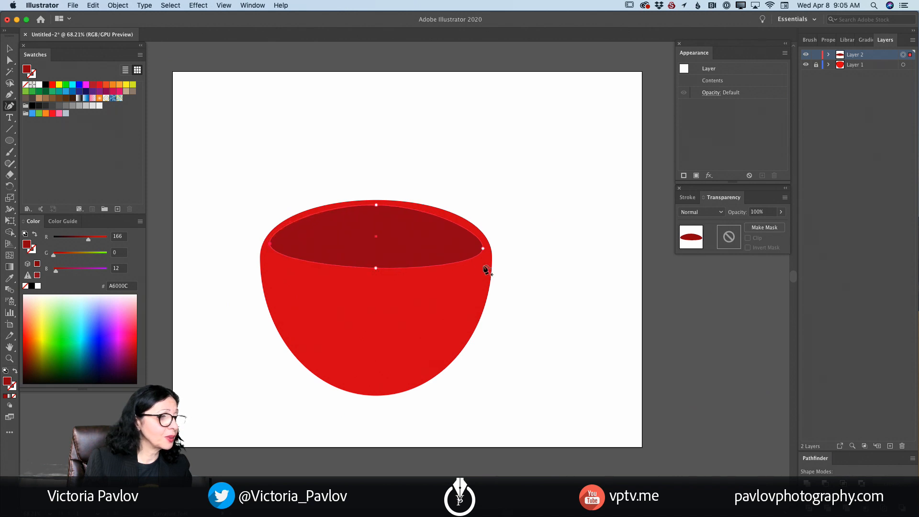
pyautogui.moveTo(483, 248); pyautogui.dragTo(482, 242)
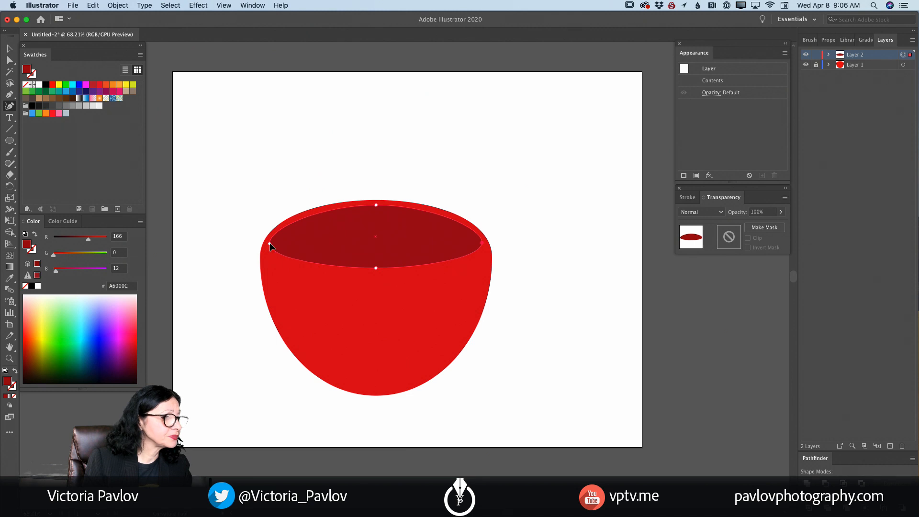
pyautogui.moveTo(269, 246); pyautogui.dragTo(270, 243)
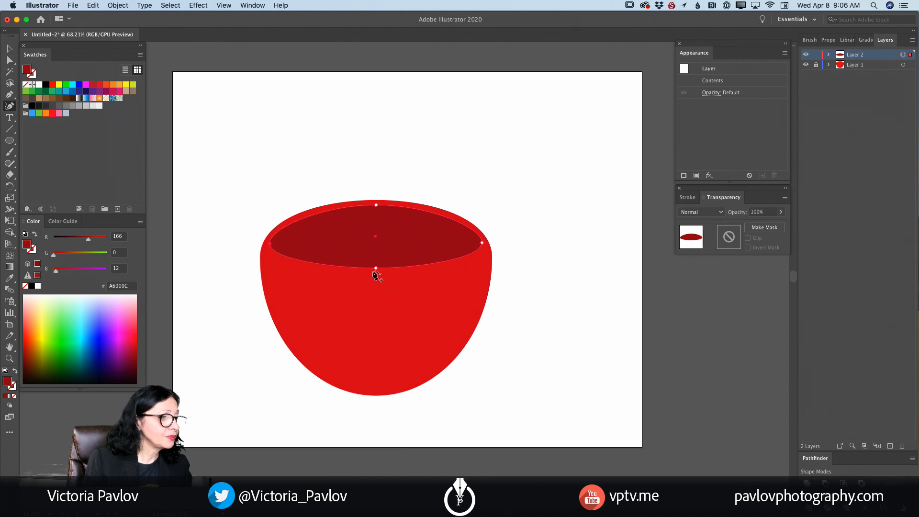
pyautogui.moveTo(376, 269); pyautogui.dragTo(374, 277)
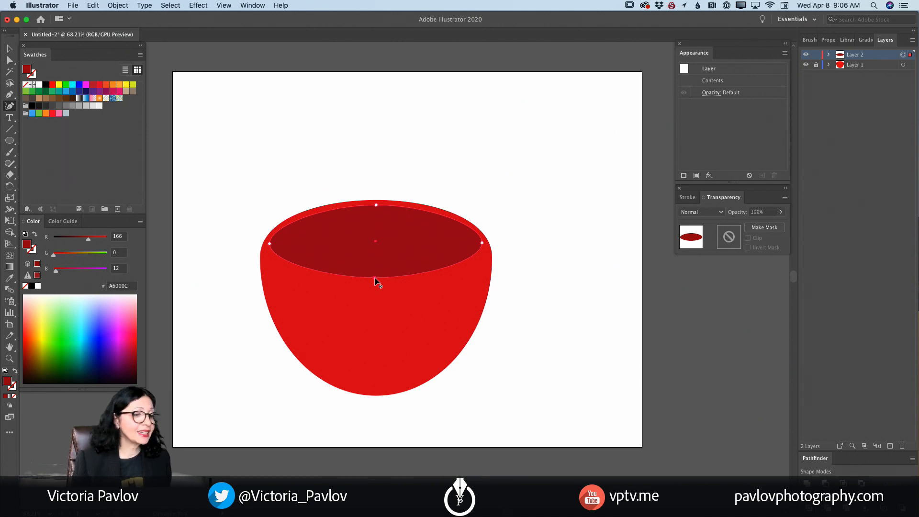
# - Lock Layer 2 and add a new empty layer above it
pyautogui.hscroll(2, 476, 189)
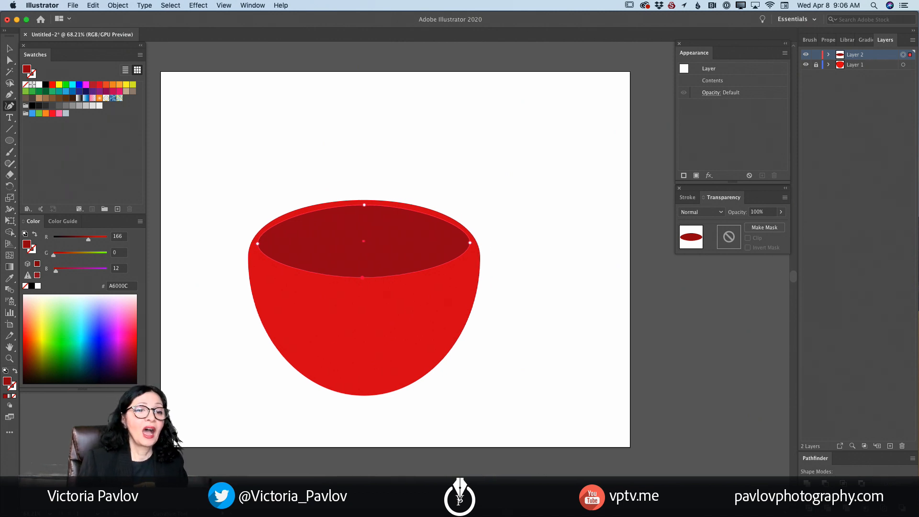
pyautogui.click(814, 56)
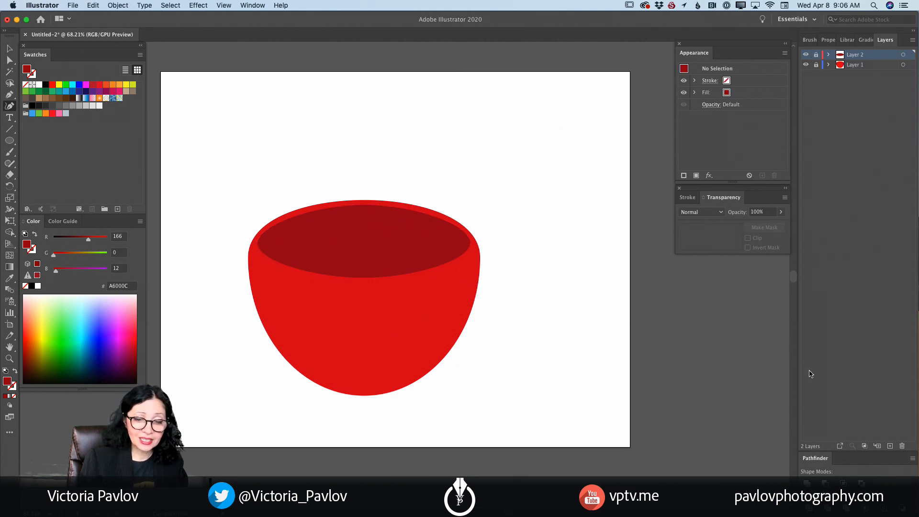
pyautogui.click(891, 446)
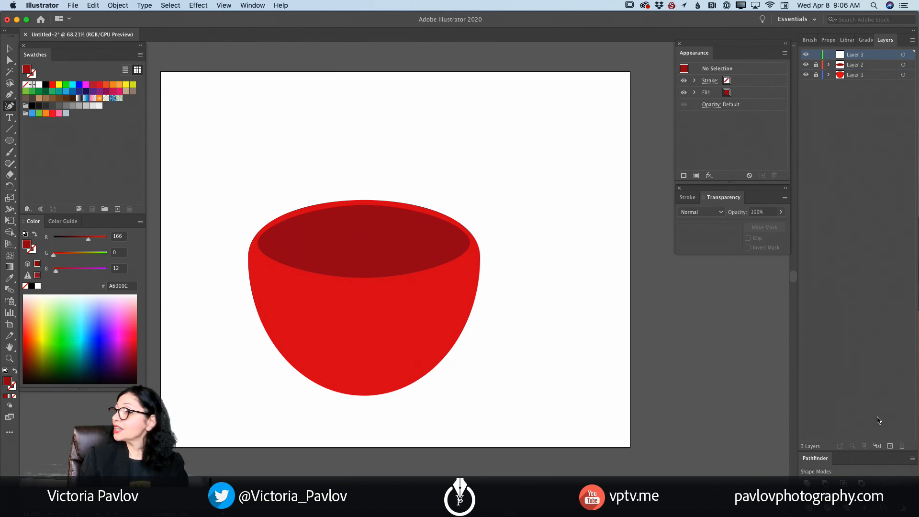
# - Draw a wide off-white (F9FFEC) ellipse inside the dark red opening and stretch it vertically to nearly fill the opening
pyautogui.click(10, 141)
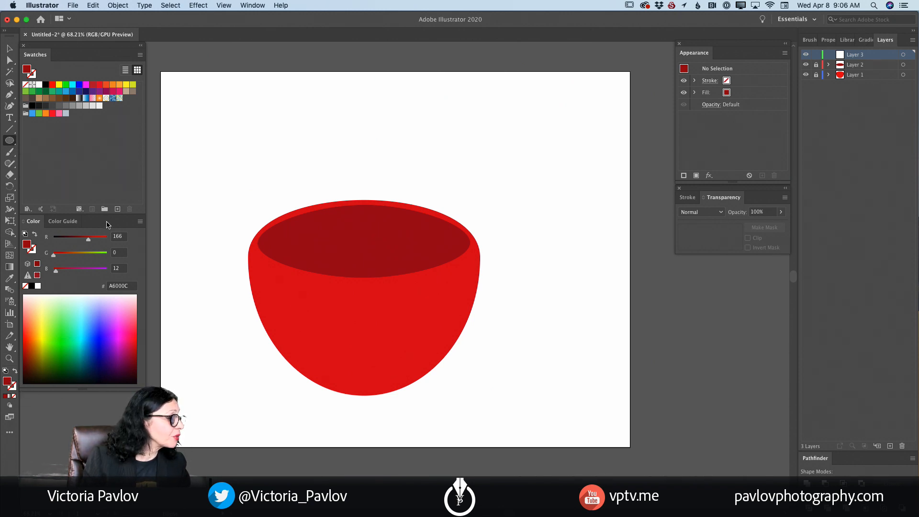
pyautogui.click(49, 296)
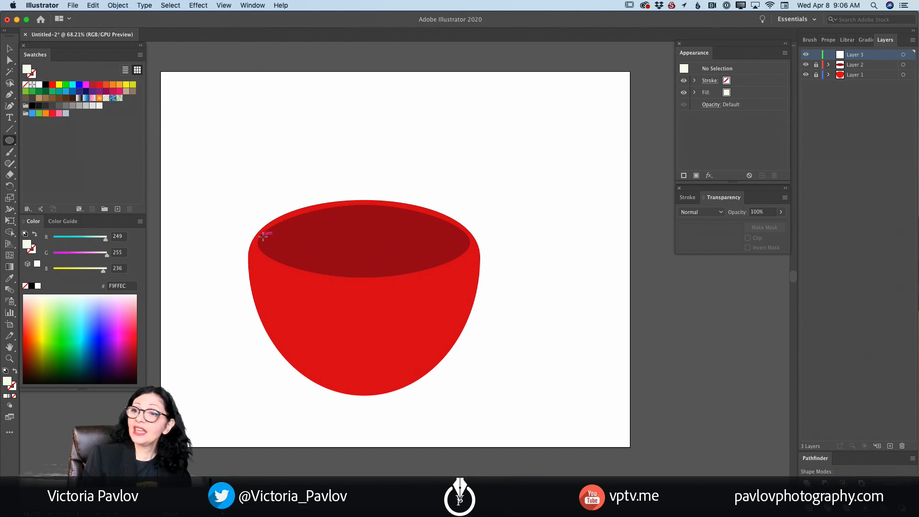
pyautogui.moveTo(263, 236); pyautogui.dragTo(466, 257)
pyautogui.moveTo(364, 235); pyautogui.dragTo(363, 218)
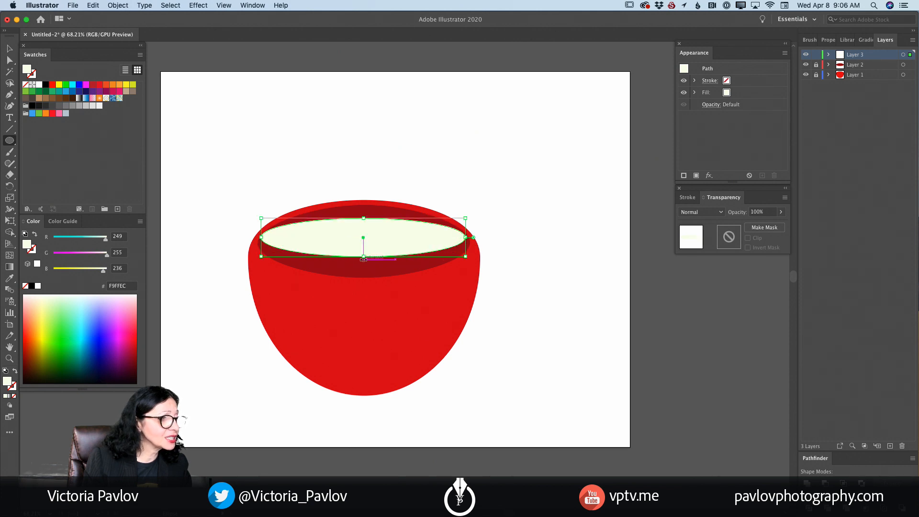
pyautogui.moveTo(365, 259); pyautogui.dragTo(365, 272)
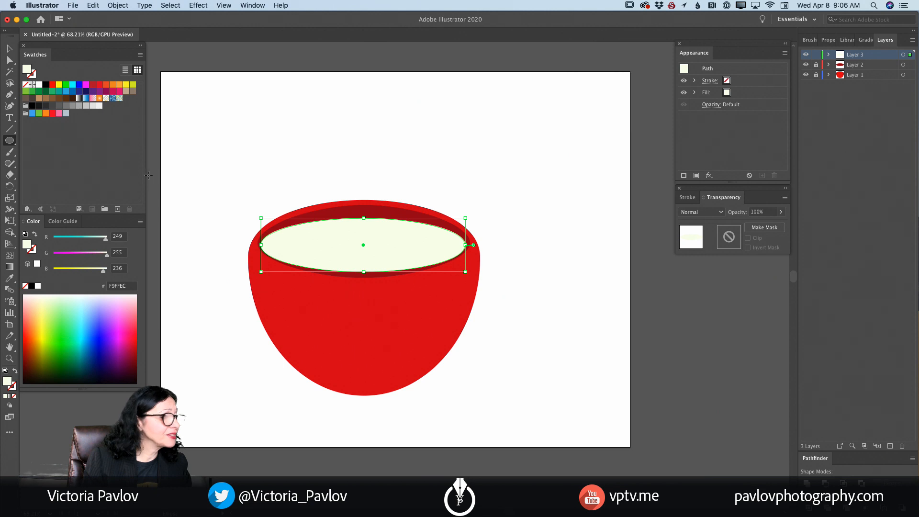
# - With the Curvature tool, raise the off-white ellipse's top anchor, lower its bottom anchor and shift both side anchors slightly
pyautogui.click(10, 106)
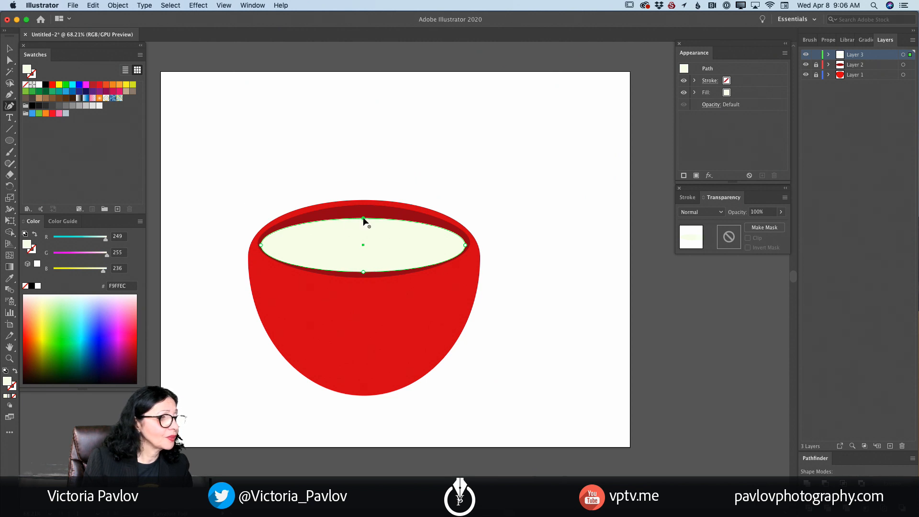
pyautogui.moveTo(364, 218); pyautogui.dragTo(363, 211)
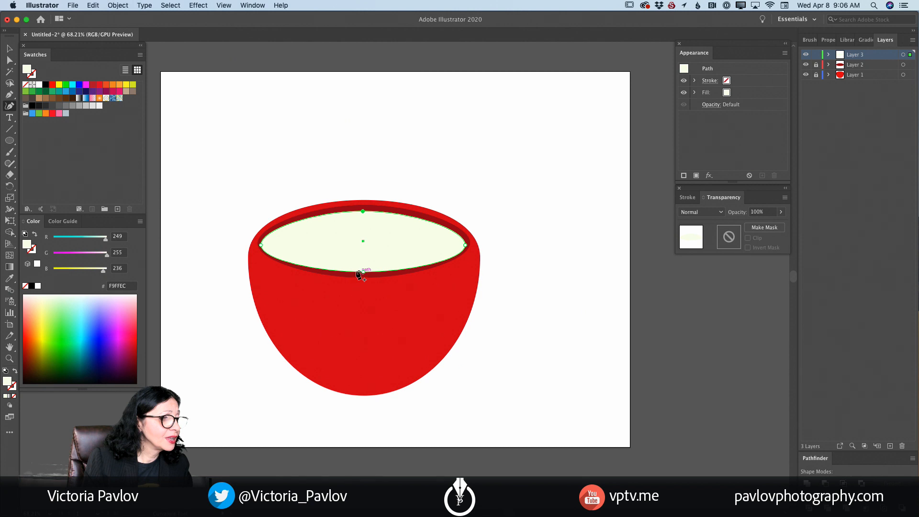
pyautogui.moveTo(261, 245); pyautogui.dragTo(263, 245)
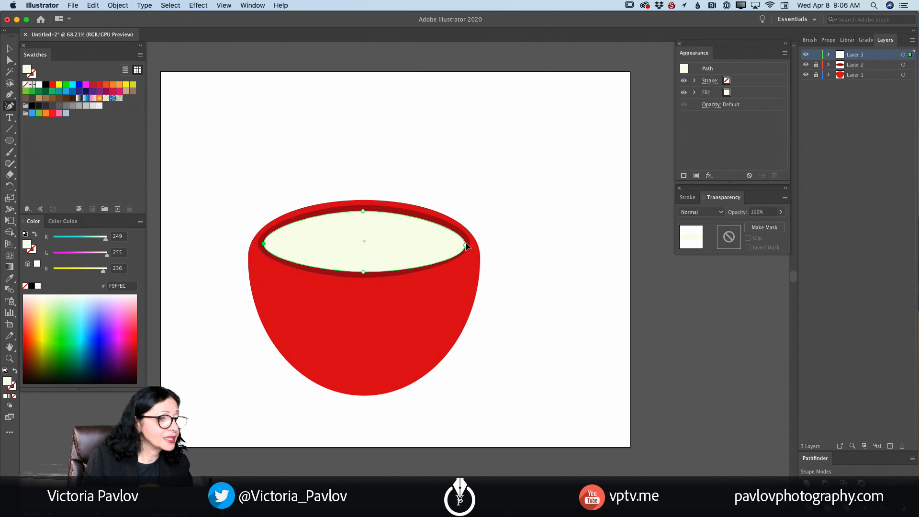
pyautogui.moveTo(465, 245); pyautogui.dragTo(466, 243)
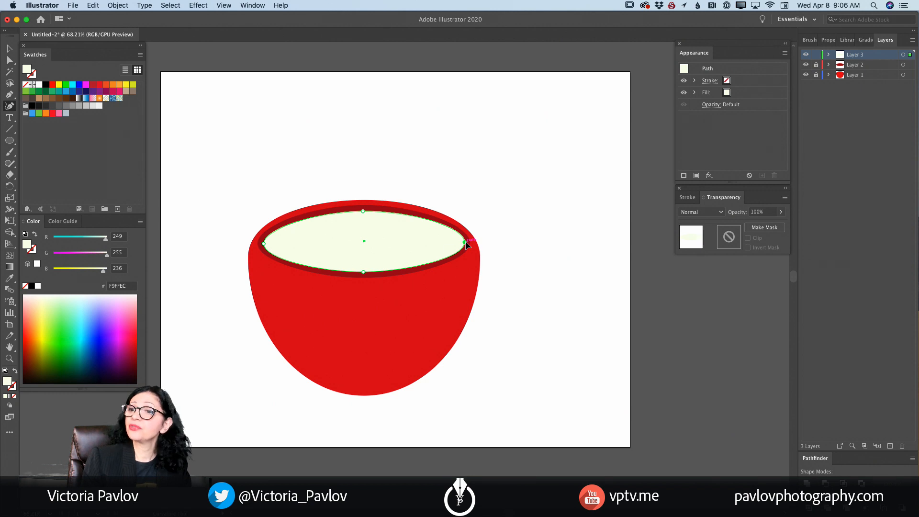
pyautogui.moveTo(363, 272); pyautogui.dragTo(363, 276)
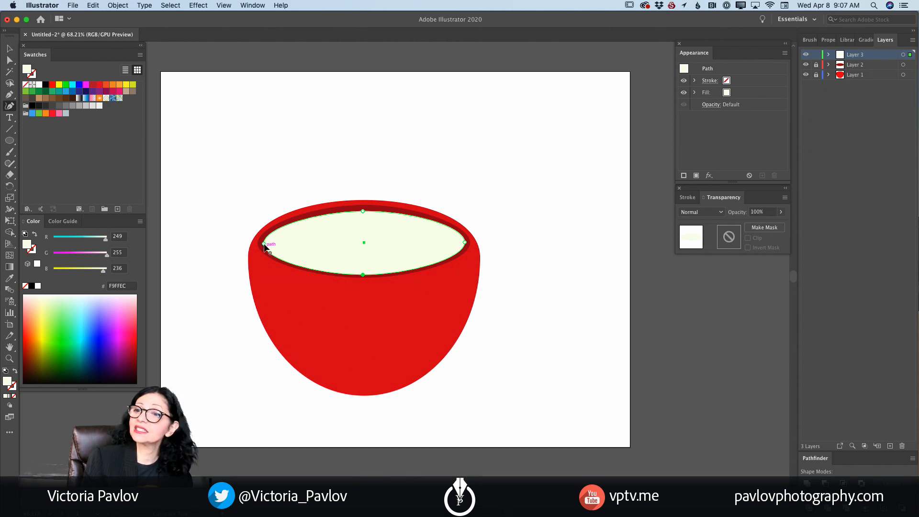
# - Fine-tune the off-white ellipse's side anchors so a thin, even dark red edge remains at both sides of the opening
pyautogui.moveTo(263, 244); pyautogui.dragTo(260, 245)
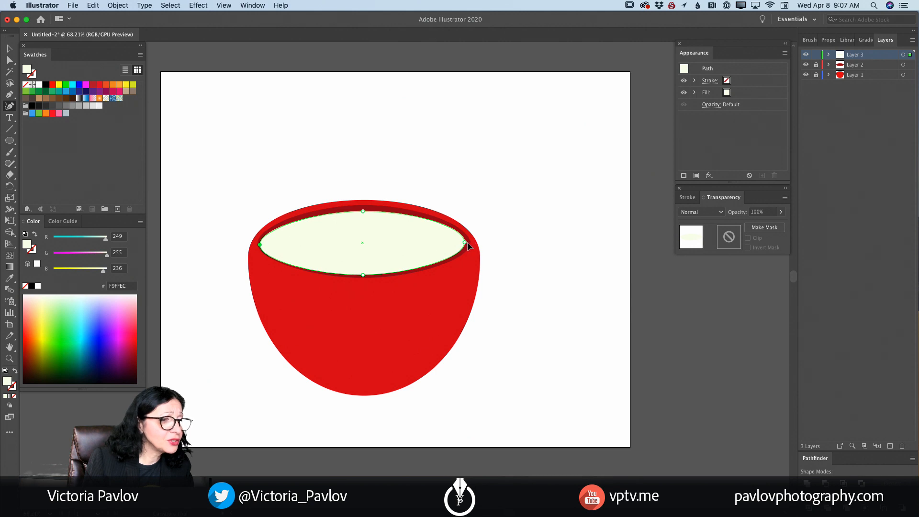
pyautogui.moveTo(467, 243); pyautogui.dragTo(467, 245)
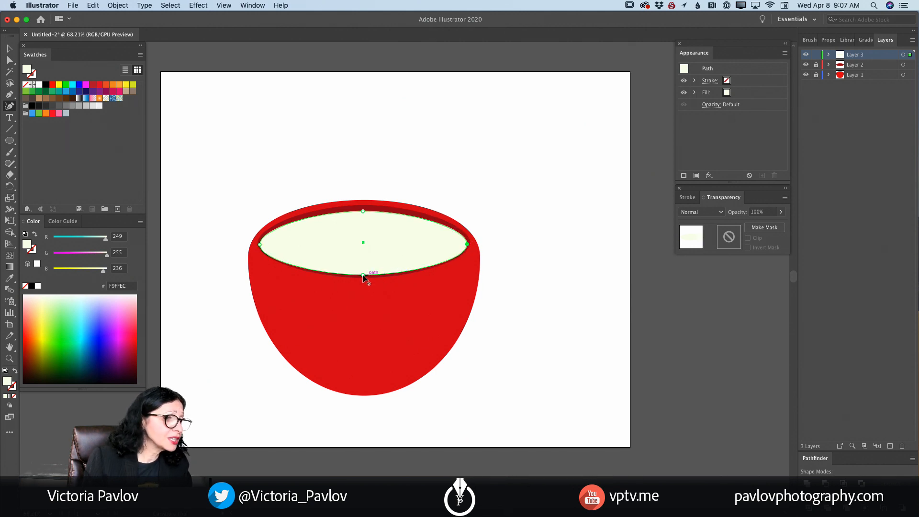
pyautogui.moveTo(363, 275); pyautogui.dragTo(363, 275)
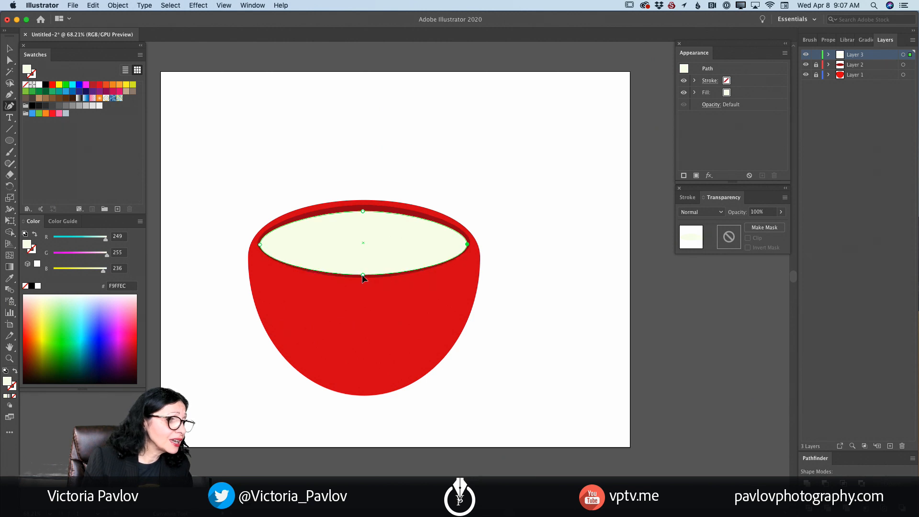
pyautogui.moveTo(260, 246); pyautogui.dragTo(260, 246)
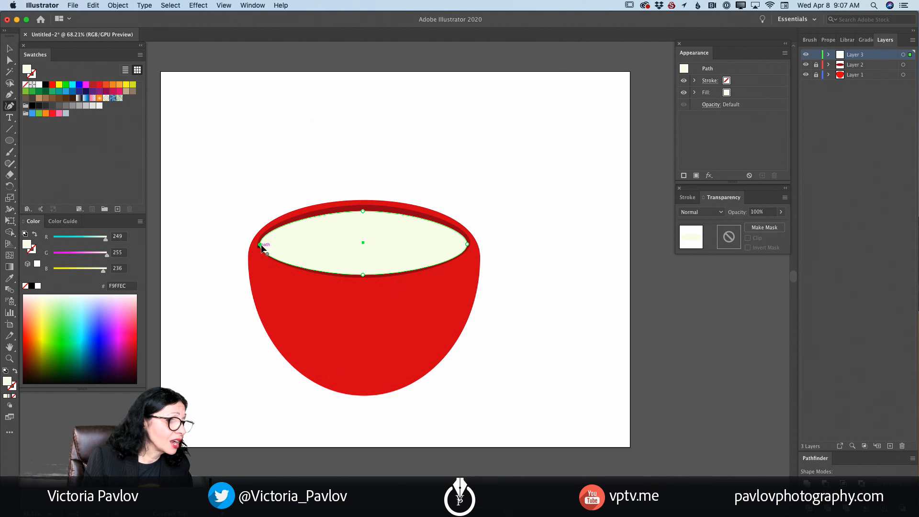
pyautogui.moveTo(262, 247); pyautogui.dragTo(264, 247)
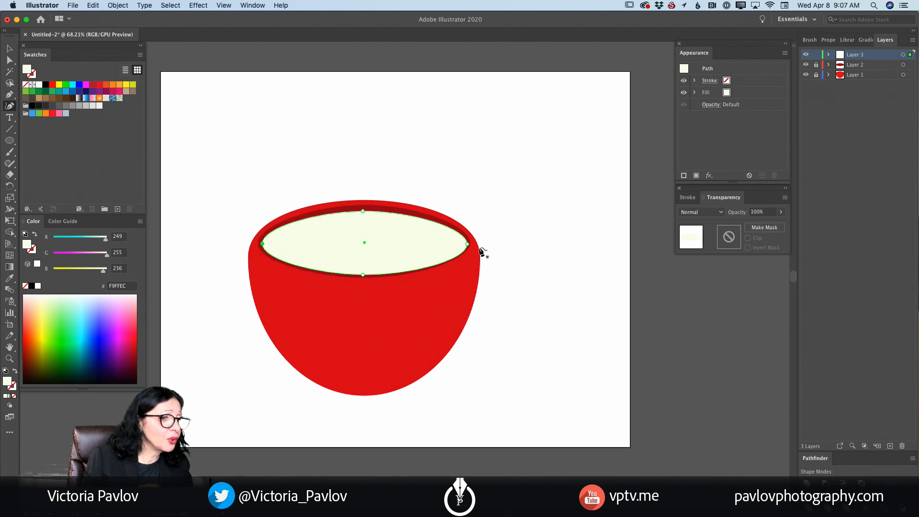
pyautogui.moveTo(469, 245); pyautogui.dragTo(467, 242)
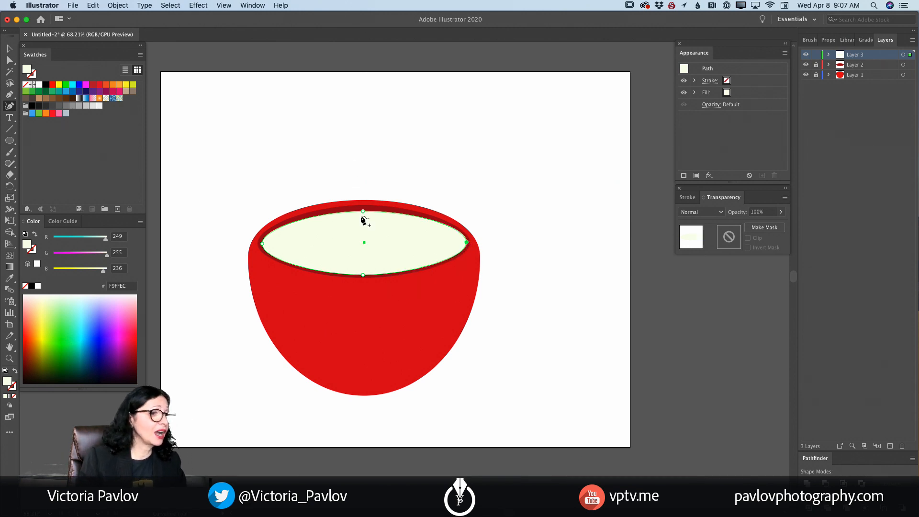
# - Raise the off-white ellipse's top anchor toward the rim, leaving a thin dark red line above it
pyautogui.moveTo(363, 210); pyautogui.dragTo(363, 207)
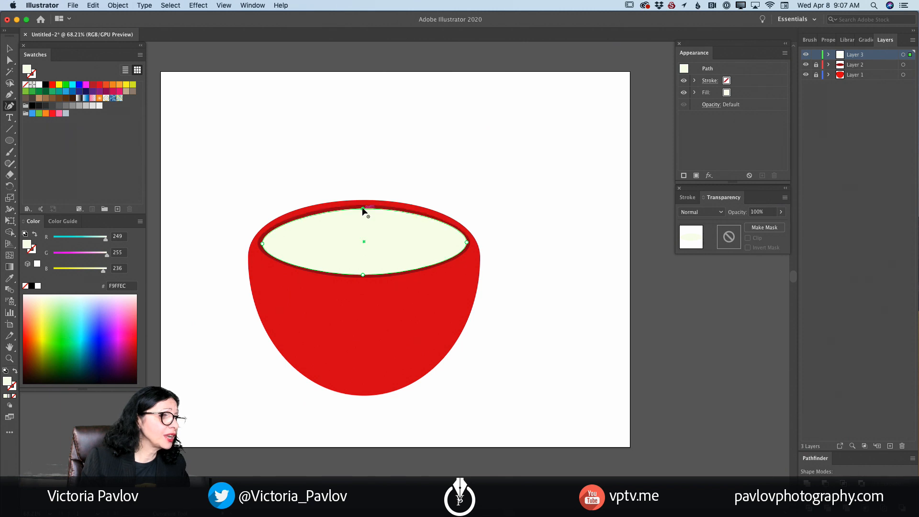
pyautogui.moveTo(362, 207); pyautogui.dragTo(363, 205)
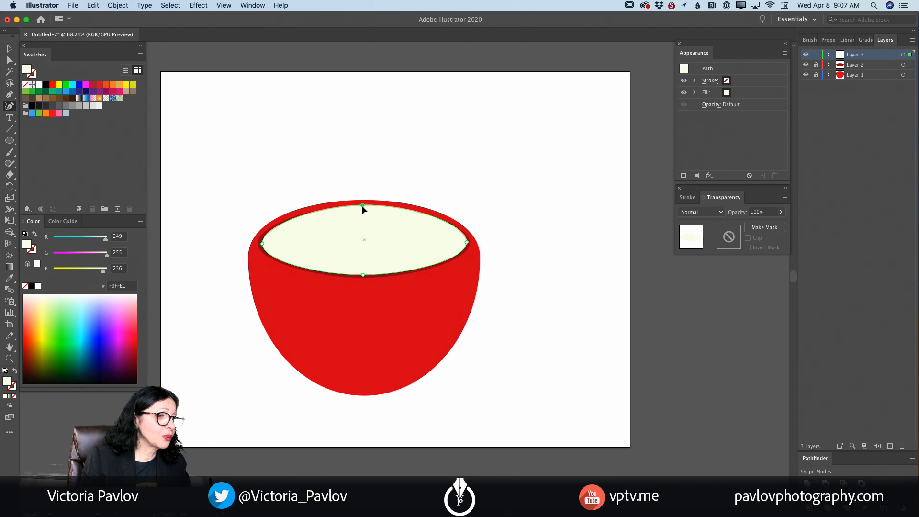
pyautogui.moveTo(362, 205); pyautogui.dragTo(362, 207)
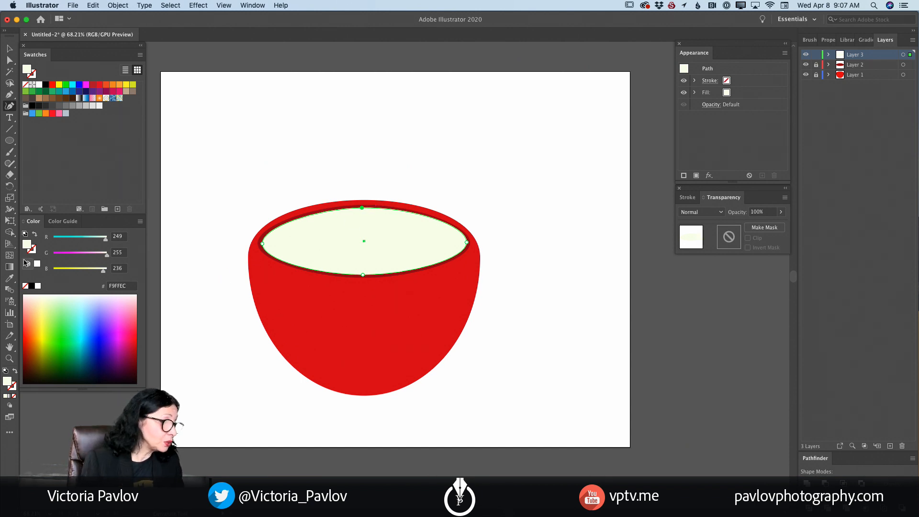
# - Fill the inner ellipse with a white-to-black linear gradient and set its angle to 90°
pyautogui.click(10, 269)
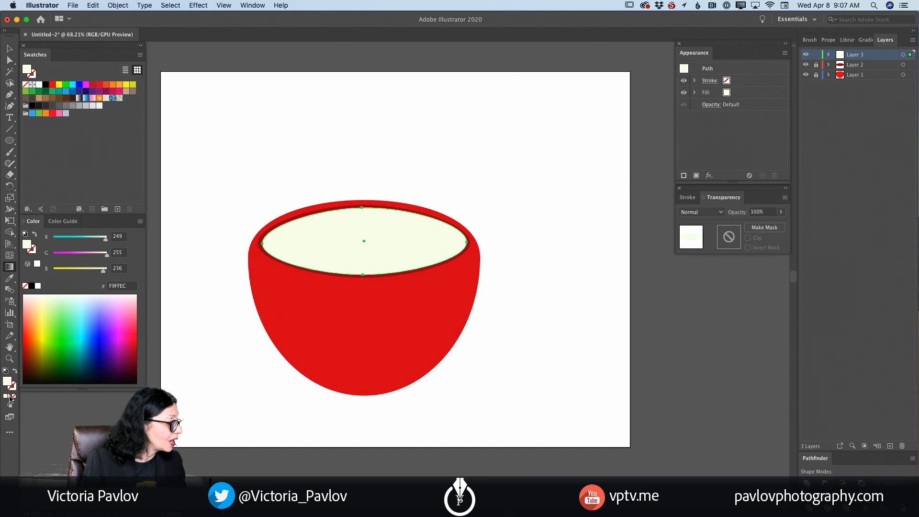
pyautogui.click(10, 396)
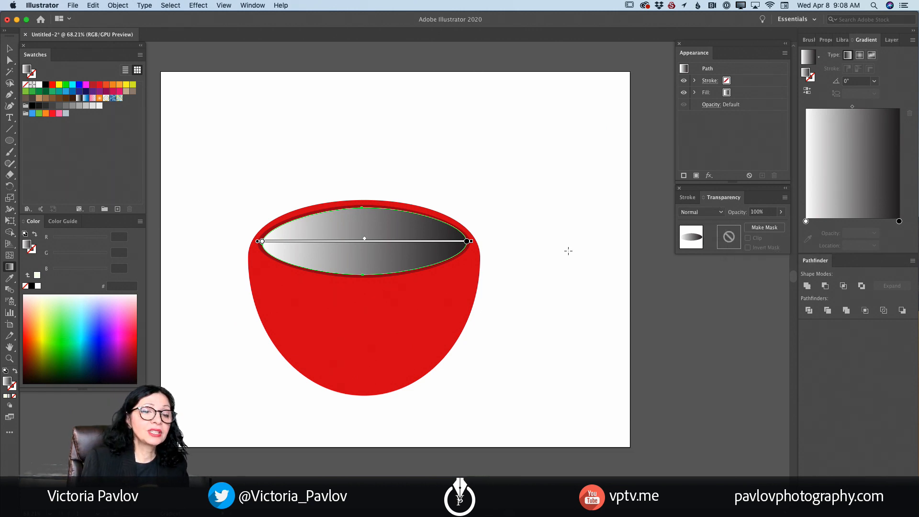
pyautogui.click(874, 81)
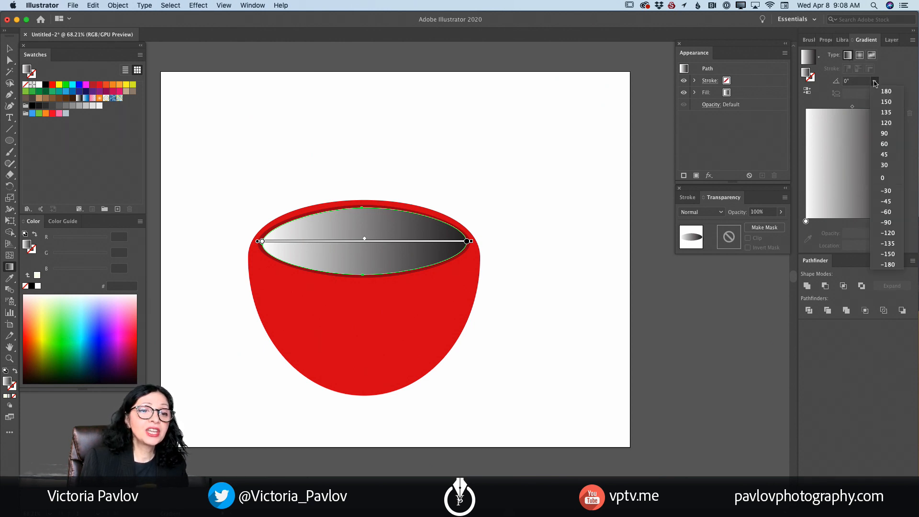
pyautogui.click(893, 136)
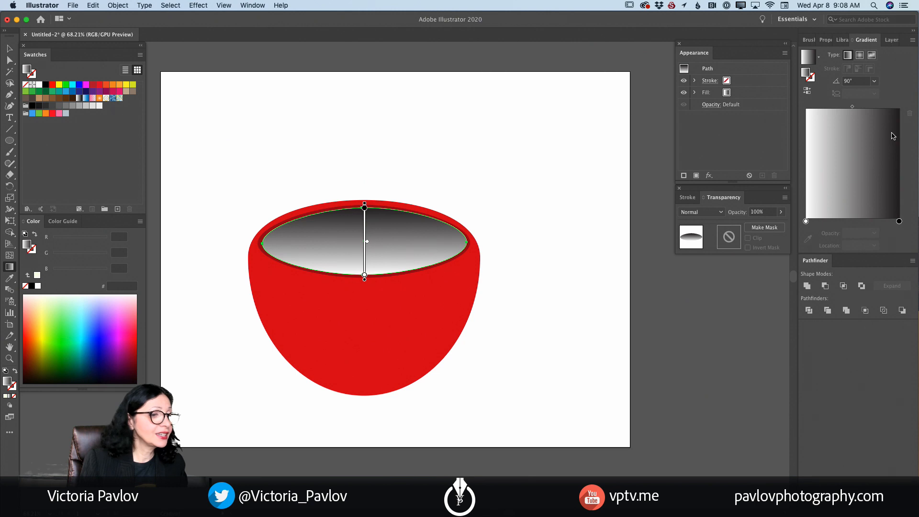
# - Change the gradient's black color stop at the ellipse's top to the 20% light gray swatch and deselect the ellipse
pyautogui.doubleClick(365, 208)
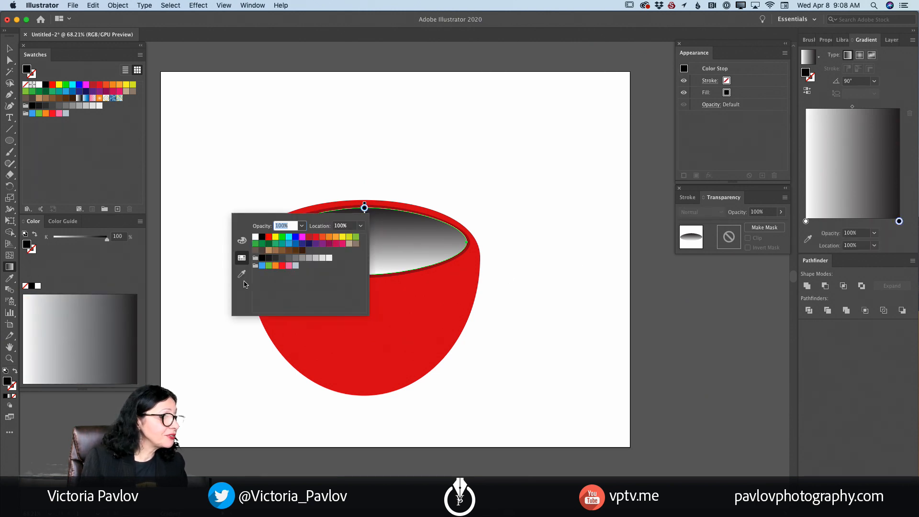
pyautogui.click(303, 259)
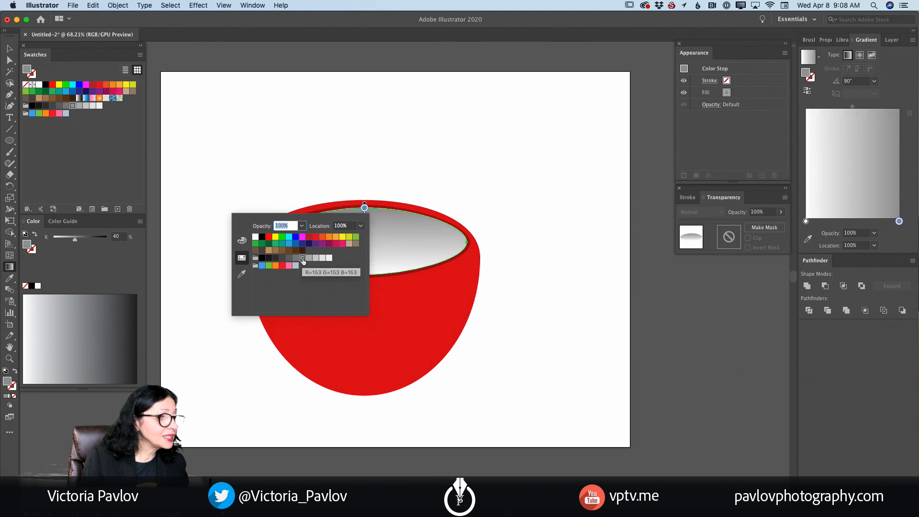
pyautogui.click(317, 259)
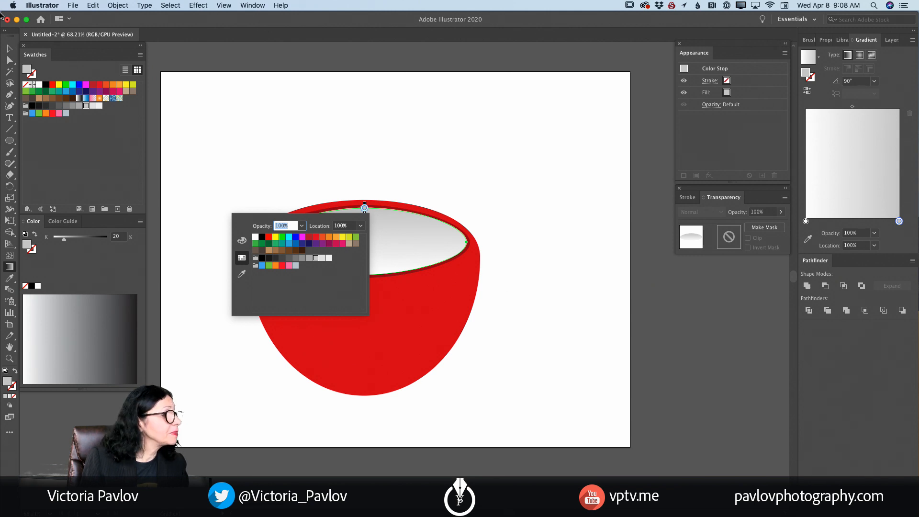
pyautogui.click(9, 50)
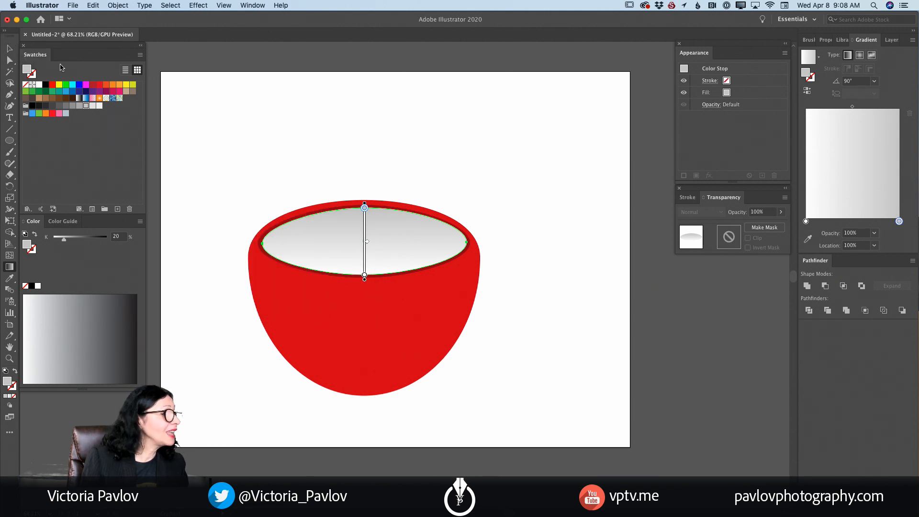
pyautogui.click(9, 49)
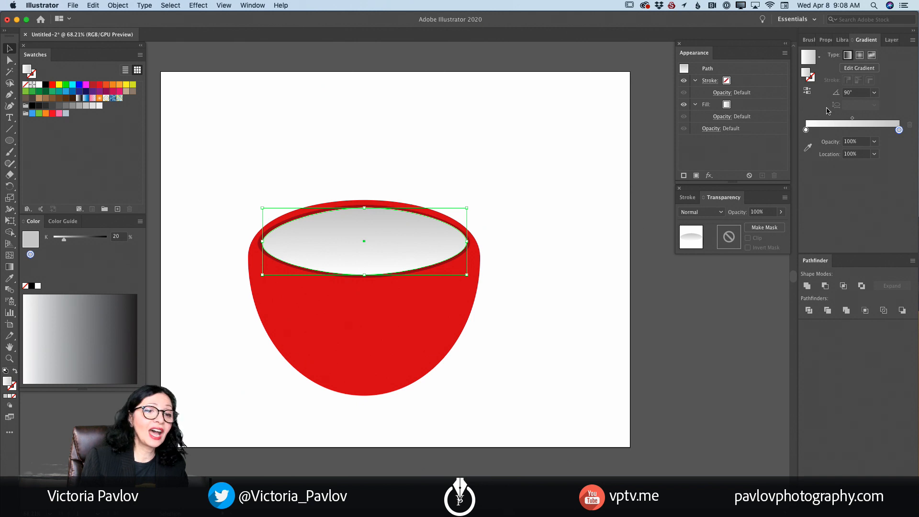
pyautogui.click(525, 227)
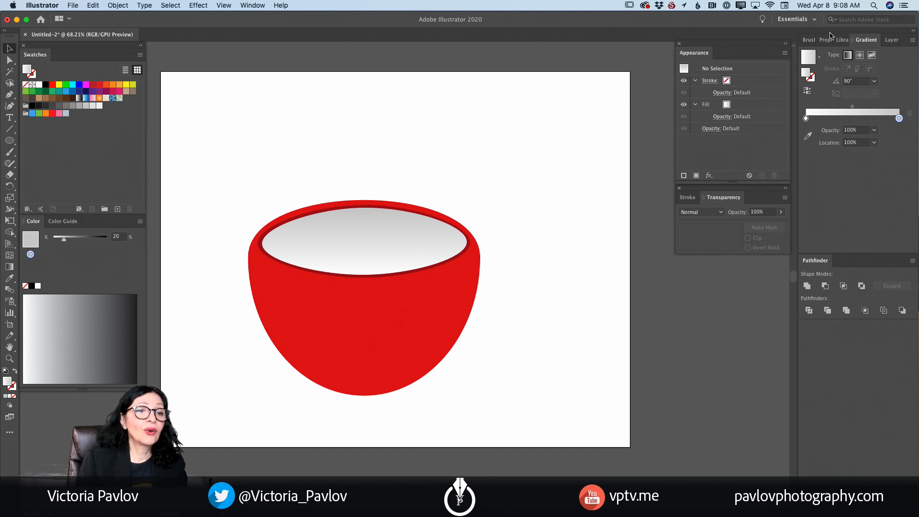
# - Lock Layer 3 and add a new empty layer above it
pyautogui.click(886, 40)
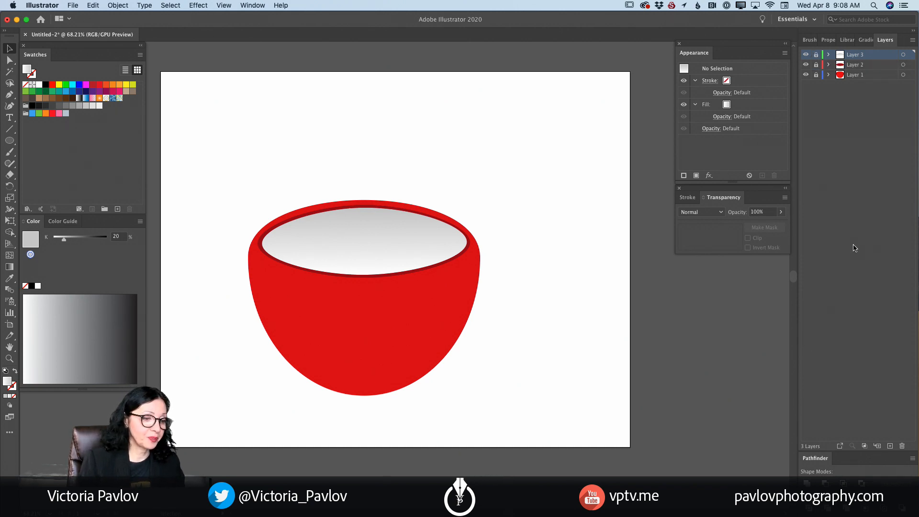
pyautogui.click(890, 446)
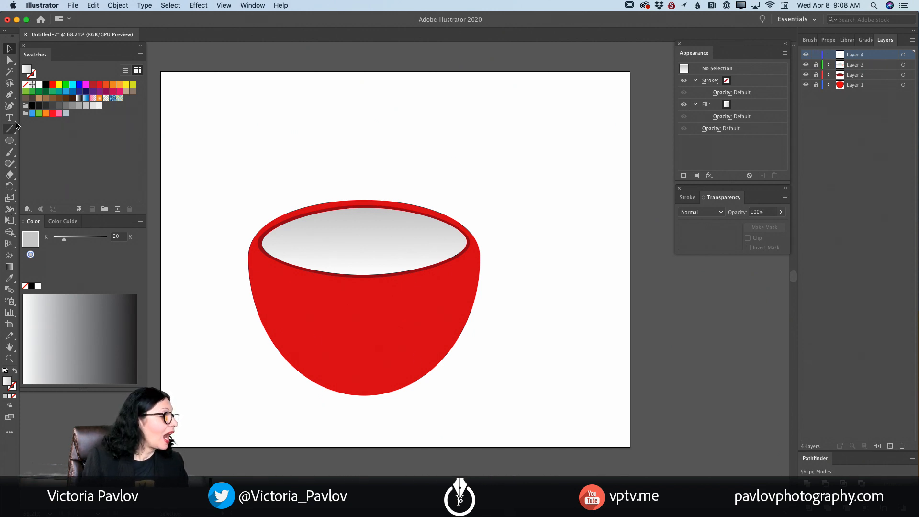
# - Sample the cup's red and draw the handle's outer edge with the Curvature tool, from the upper side around to the lower side, with a sharp lower outer corner
pyautogui.click(9, 278)
pyautogui.click(308, 318)
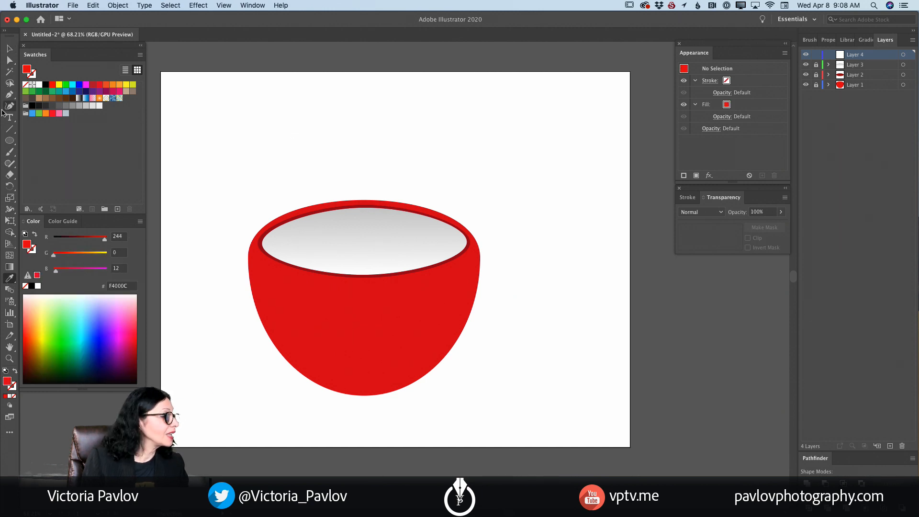
pyautogui.click(10, 106)
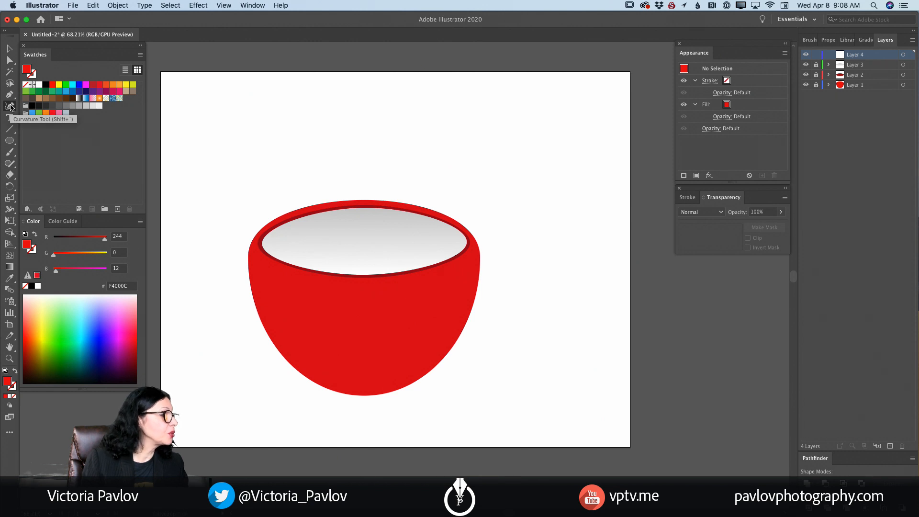
pyautogui.click(479, 278)
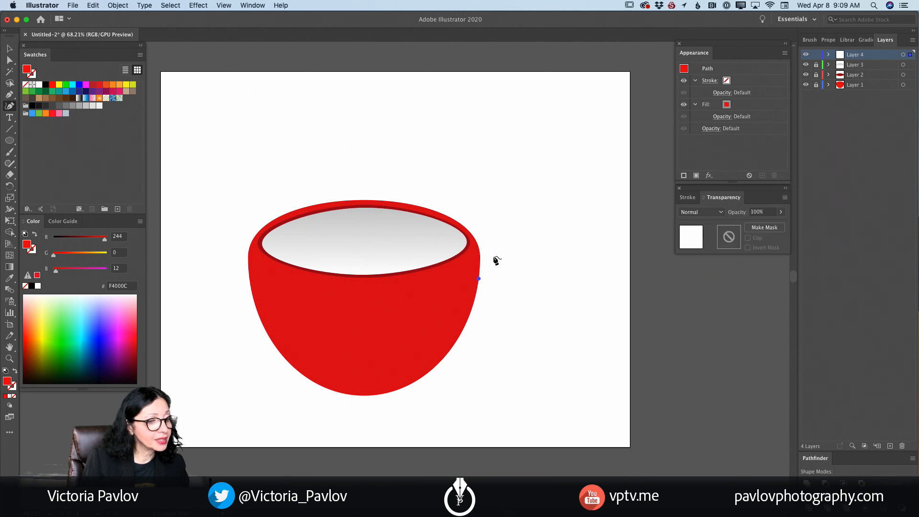
pyautogui.click(488, 253)
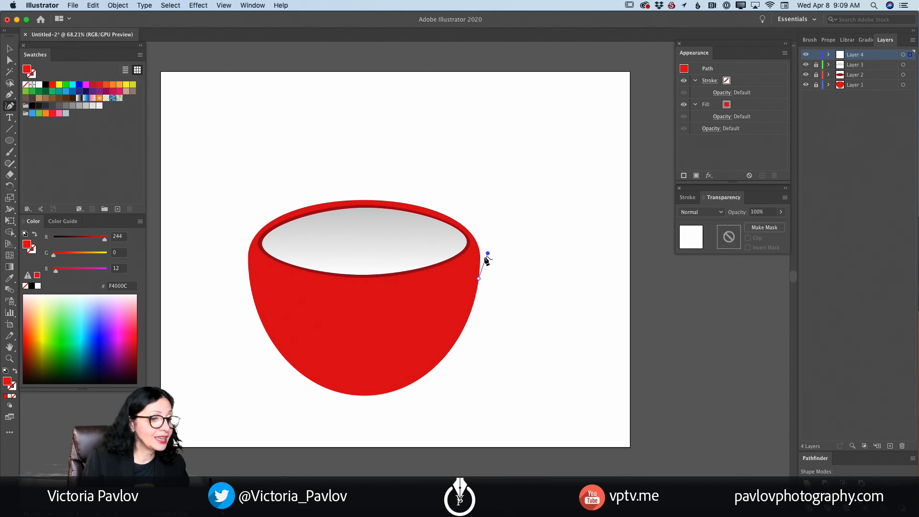
pyautogui.moveTo(486, 257); pyautogui.dragTo(484, 259)
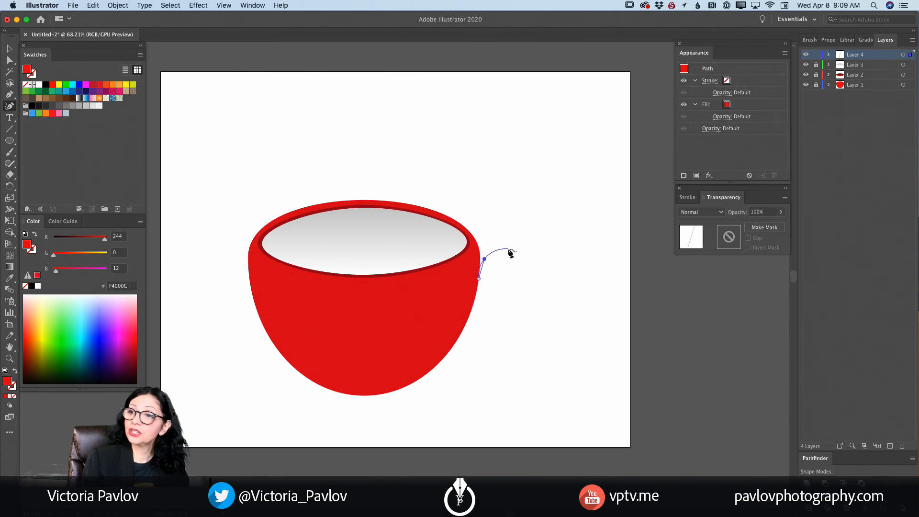
pyautogui.click(507, 250)
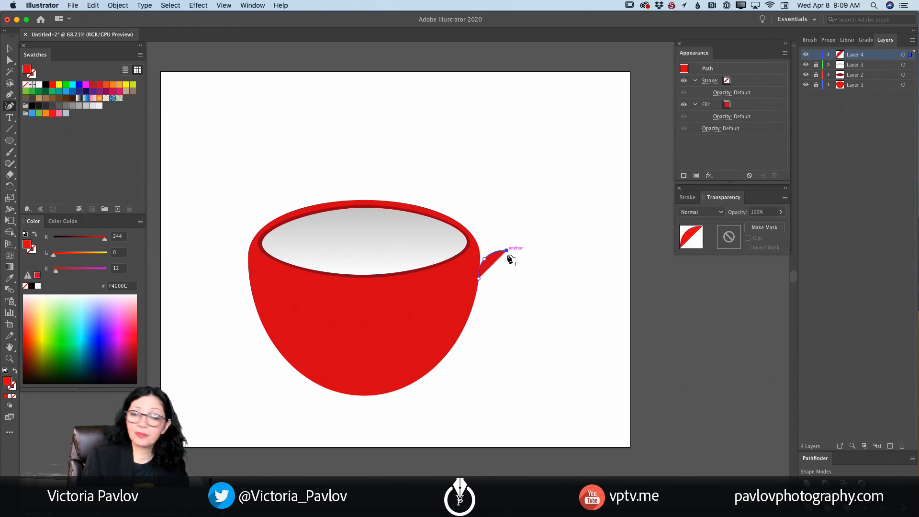
pyautogui.click(530, 270)
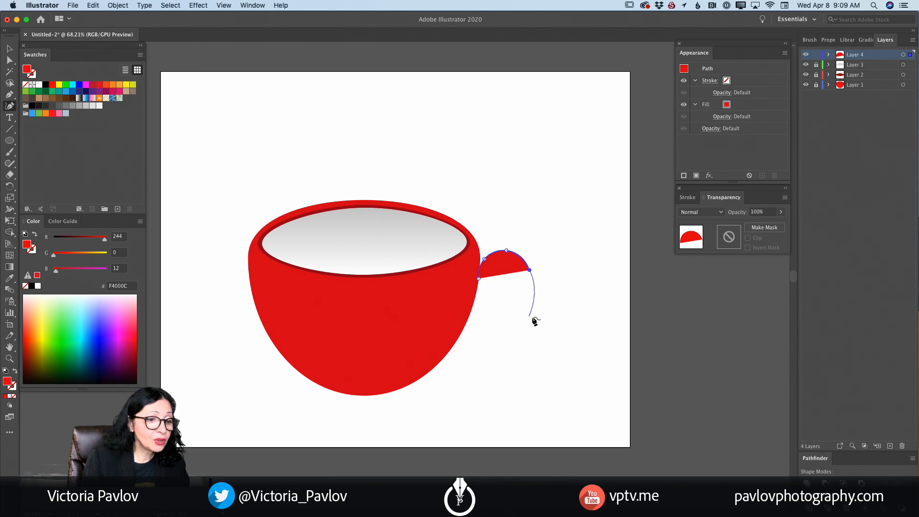
pyautogui.moveTo(535, 317); pyautogui.dragTo(452, 359)
pyautogui.doubleClick(535, 317)
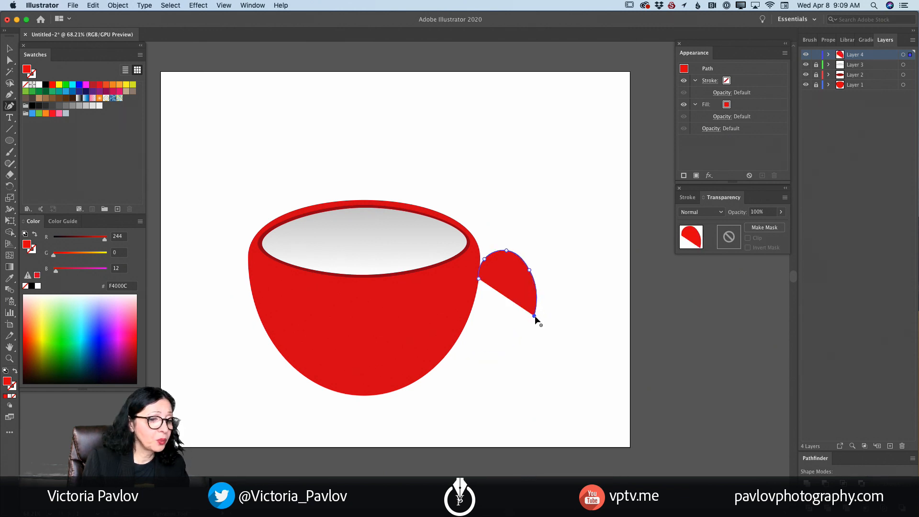
pyautogui.click(440, 361)
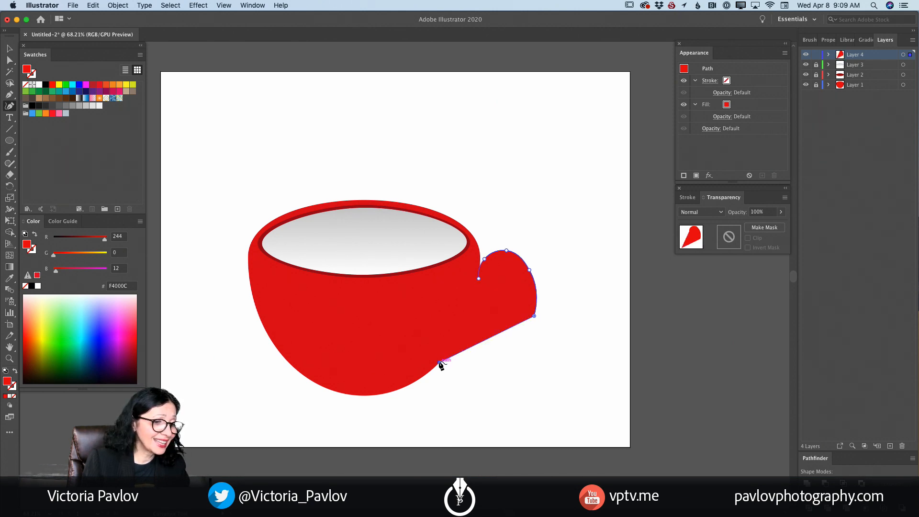
# - Trace the handle's inner edge back up to the cup, close the path, and raise its starting anchor along the cup's side
pyautogui.click(459, 340)
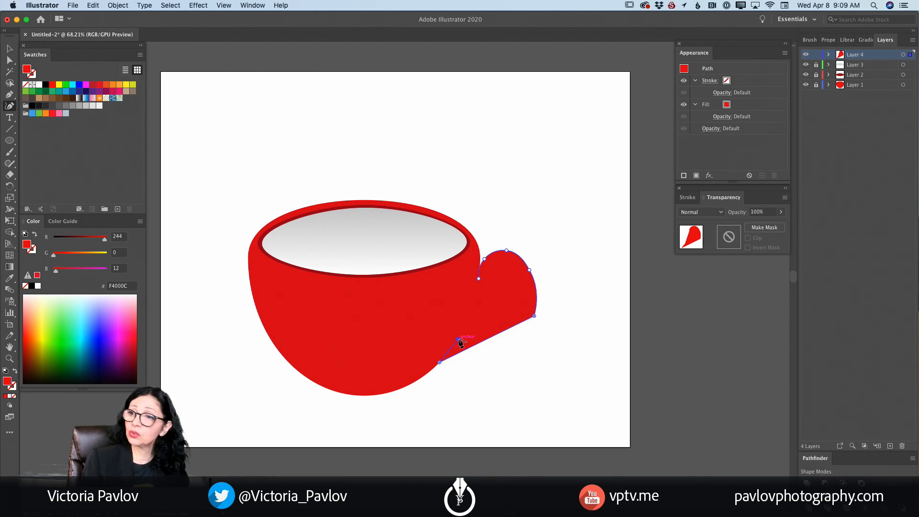
pyautogui.moveTo(458, 338); pyautogui.dragTo(458, 334)
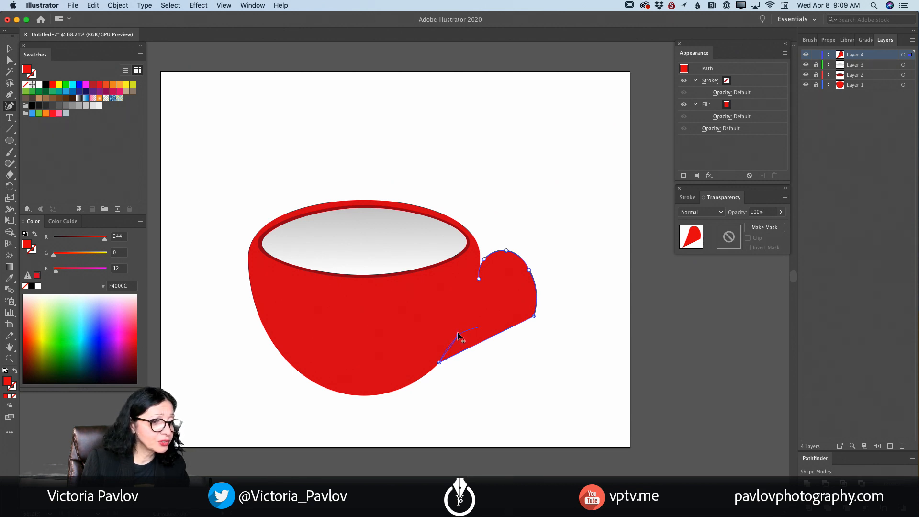
pyautogui.click(495, 319)
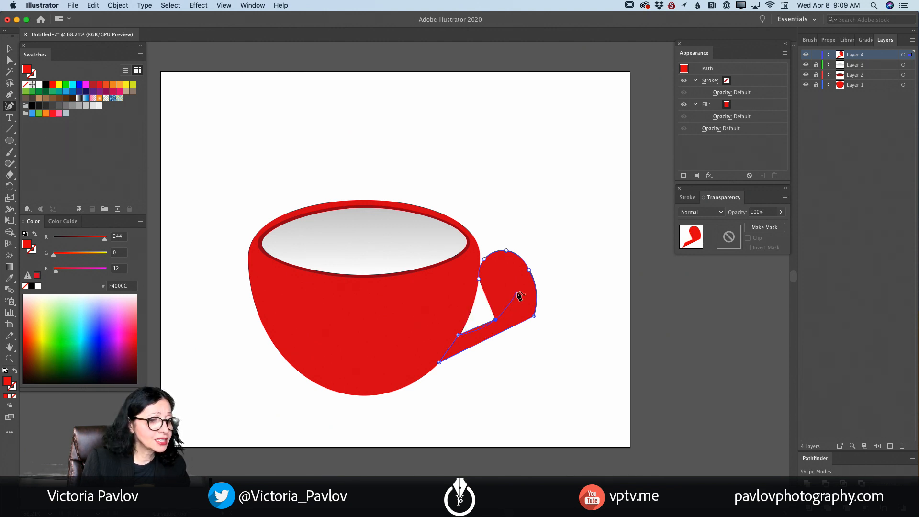
pyautogui.click(517, 292)
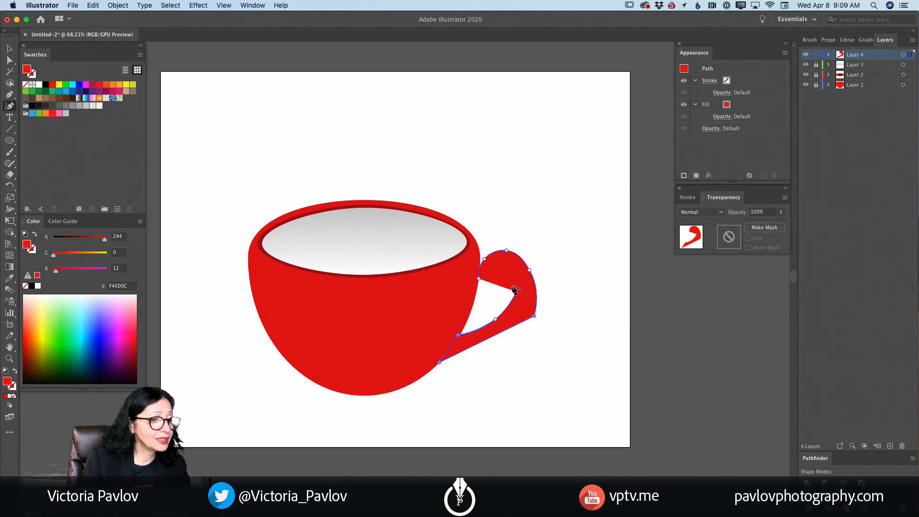
pyautogui.click(506, 271)
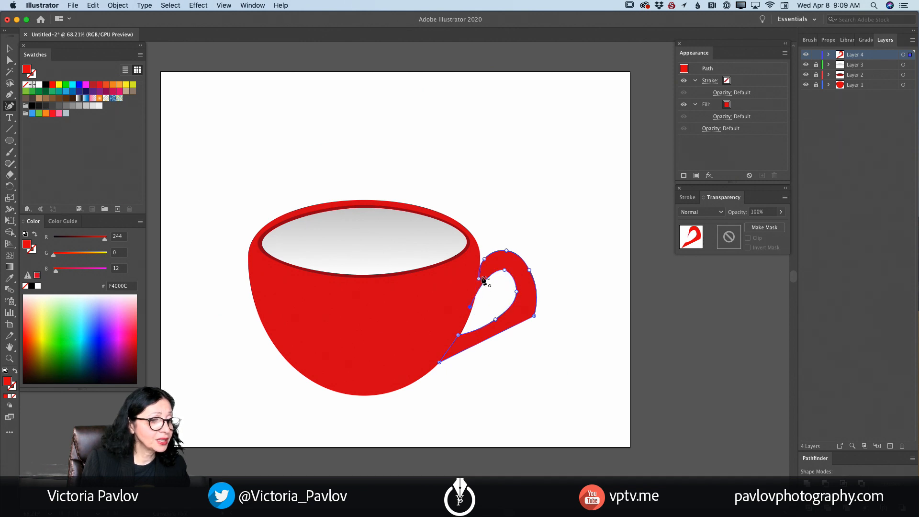
pyautogui.moveTo(479, 278); pyautogui.dragTo(480, 261)
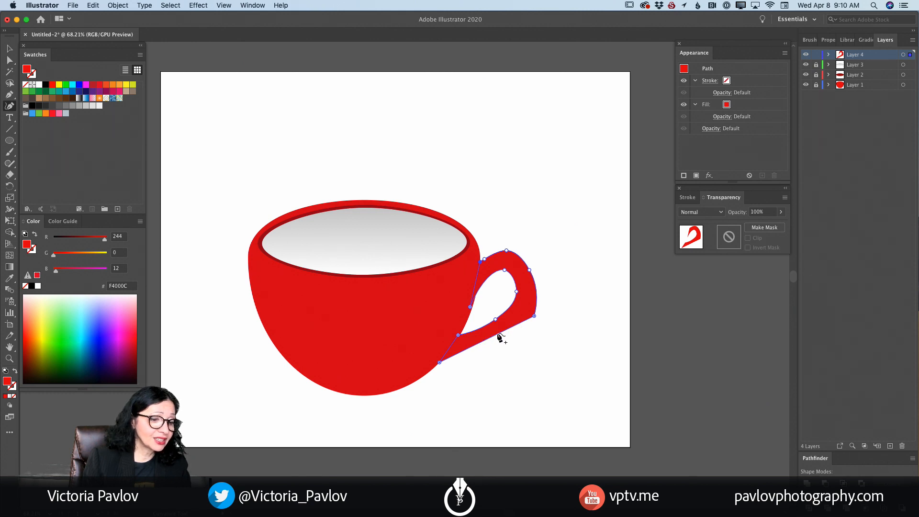
# - Round the handle's lower outer edge by adding a bulging anchor midway and raising the sharp outer corner slightly
pyautogui.click(534, 316)
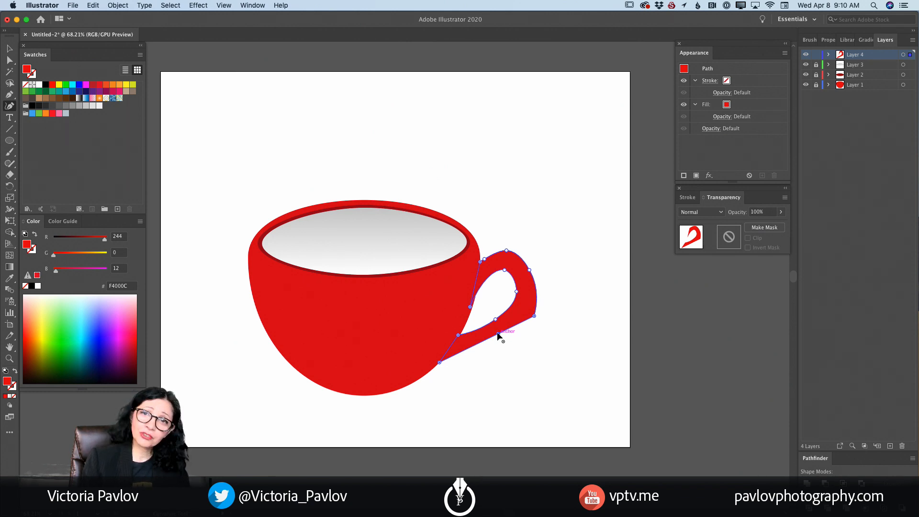
pyautogui.moveTo(498, 332); pyautogui.dragTo(497, 338)
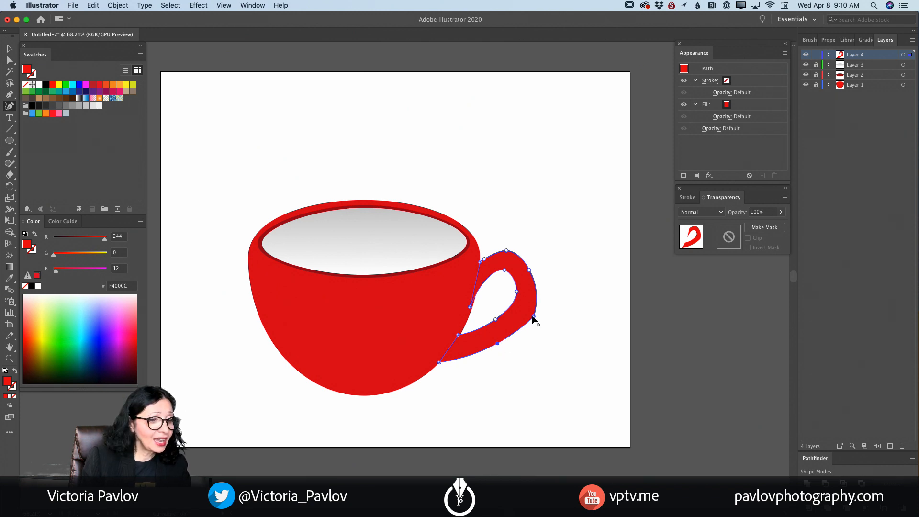
pyautogui.moveTo(534, 316); pyautogui.dragTo(533, 306)
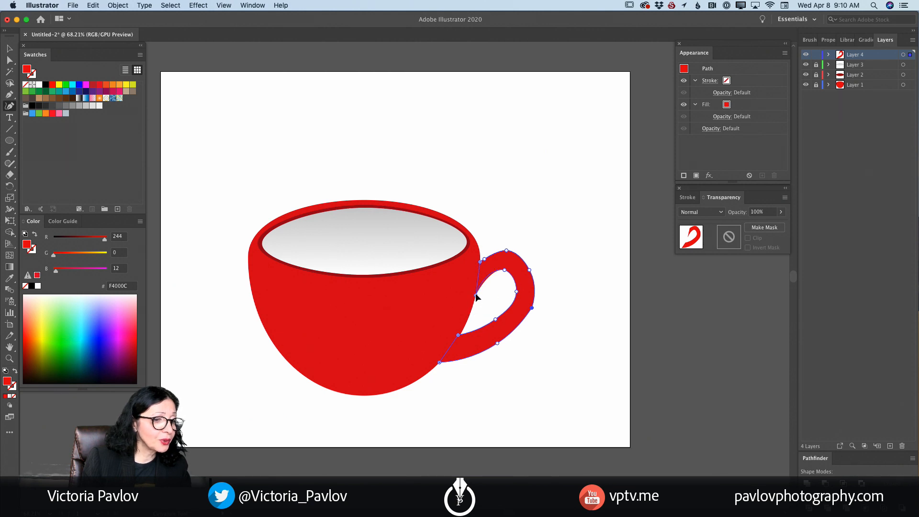
# - Thin the handle's upper joint, tuck its end against the cup, and extend the upper outer curve slightly outward
pyautogui.moveTo(476, 293); pyautogui.dragTo(477, 294)
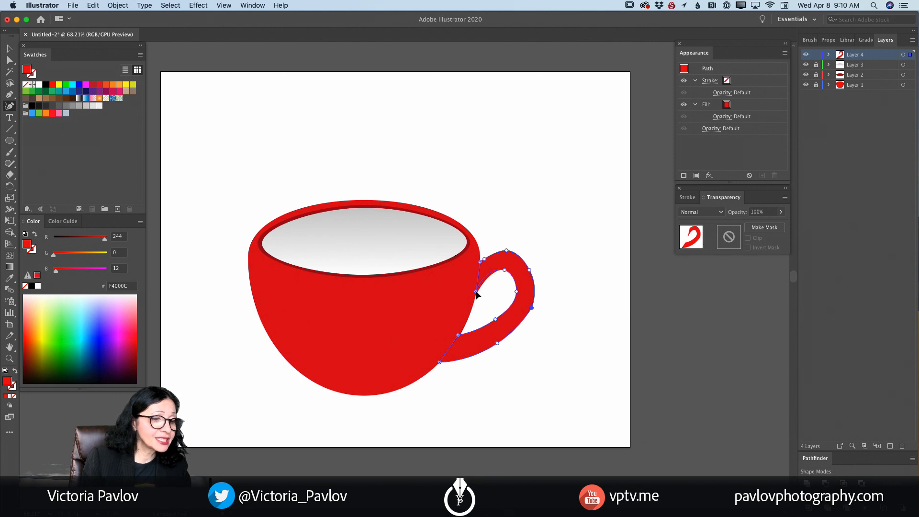
pyautogui.click(481, 261)
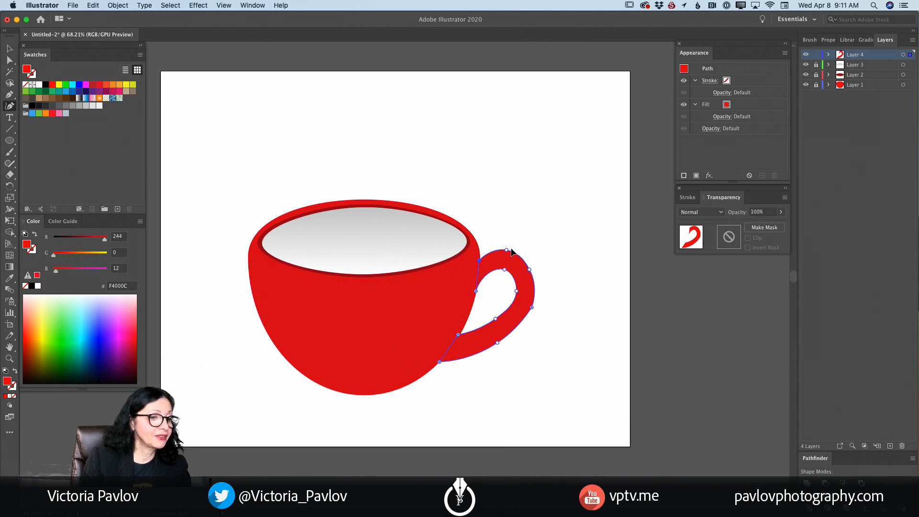
pyautogui.moveTo(507, 250); pyautogui.dragTo(535, 268)
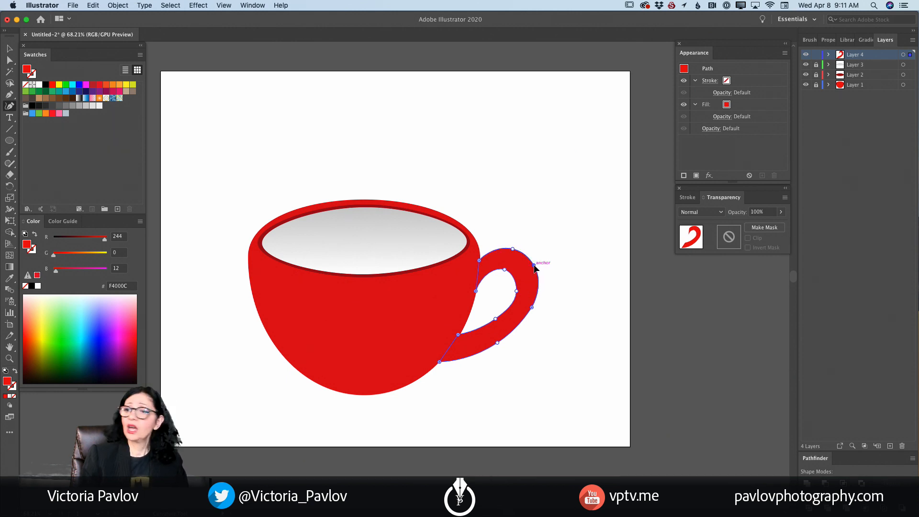
pyautogui.click(496, 342)
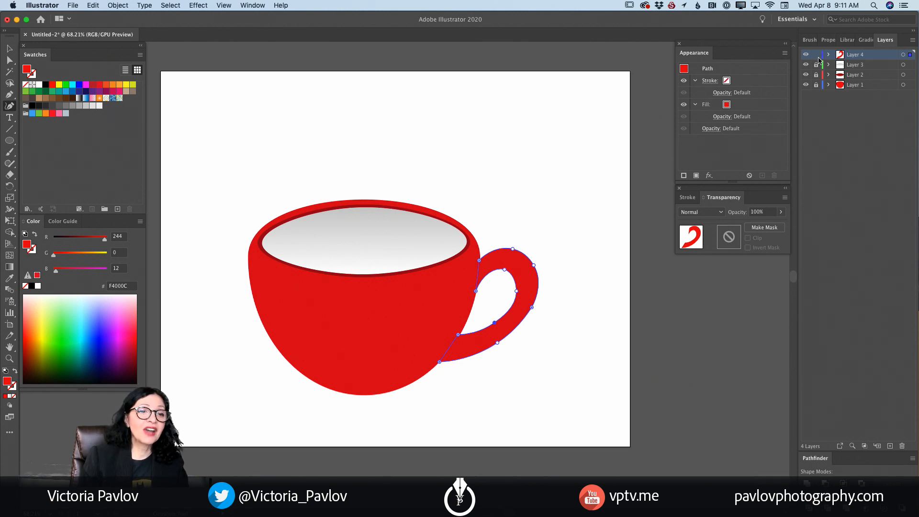
# - Lock the handle's Layer 4 and add a new empty layer above it
pyautogui.click(818, 57)
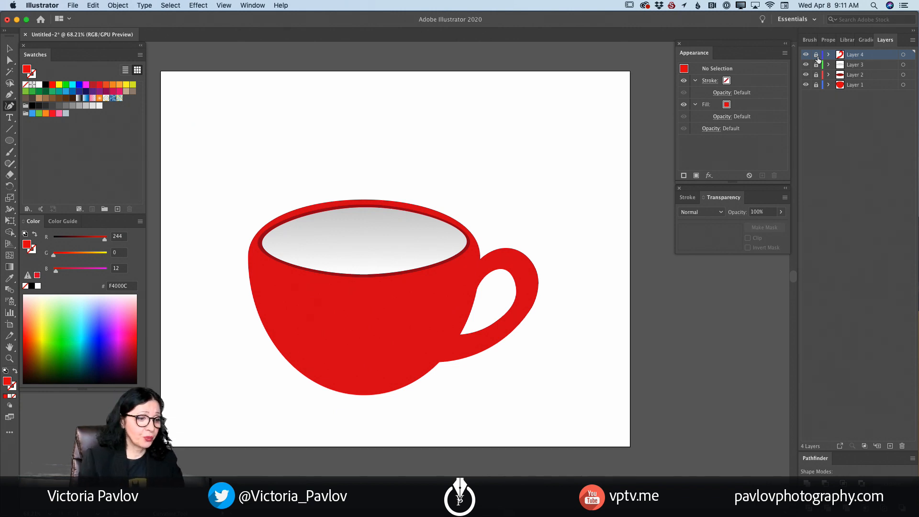
pyautogui.click(890, 447)
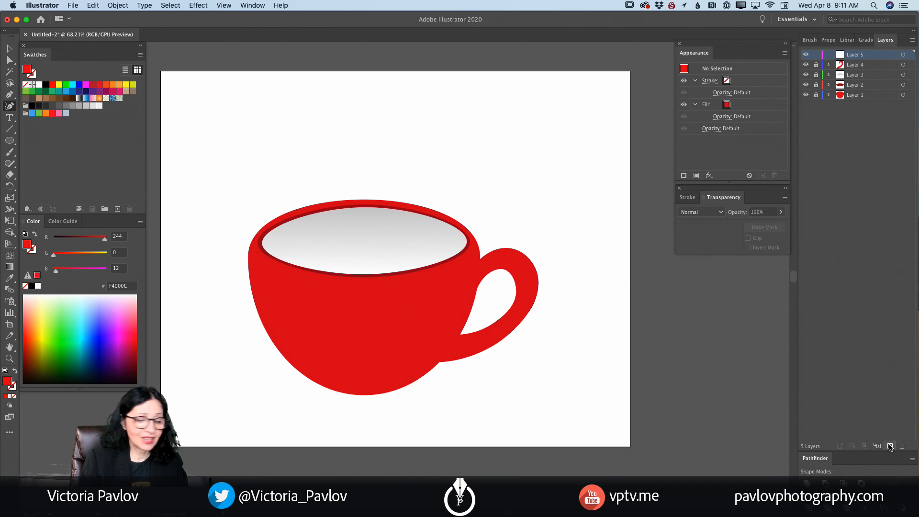
# - Set the fill to brown 9D5300 and draw a flat ellipse across the cup's opening for the coffee
pyautogui.click(9, 141)
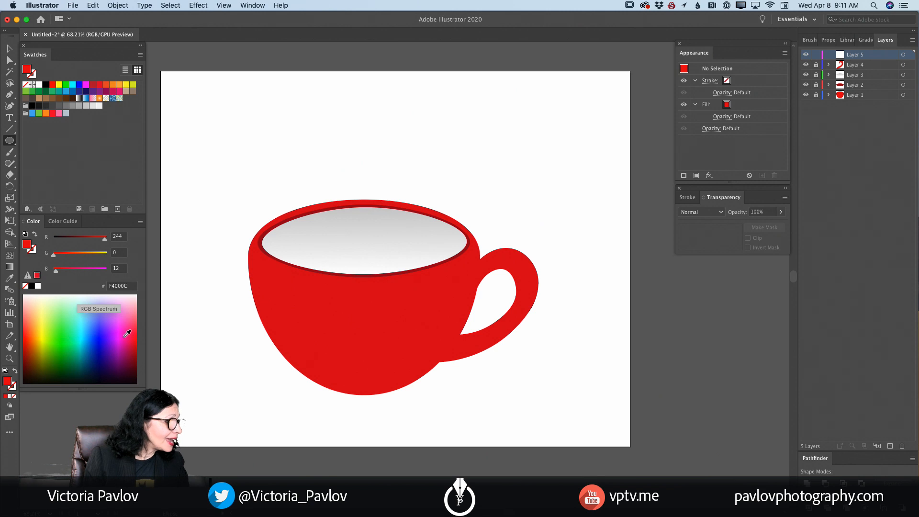
pyautogui.click(133, 352)
pyautogui.moveTo(133, 353); pyautogui.dragTo(36, 352)
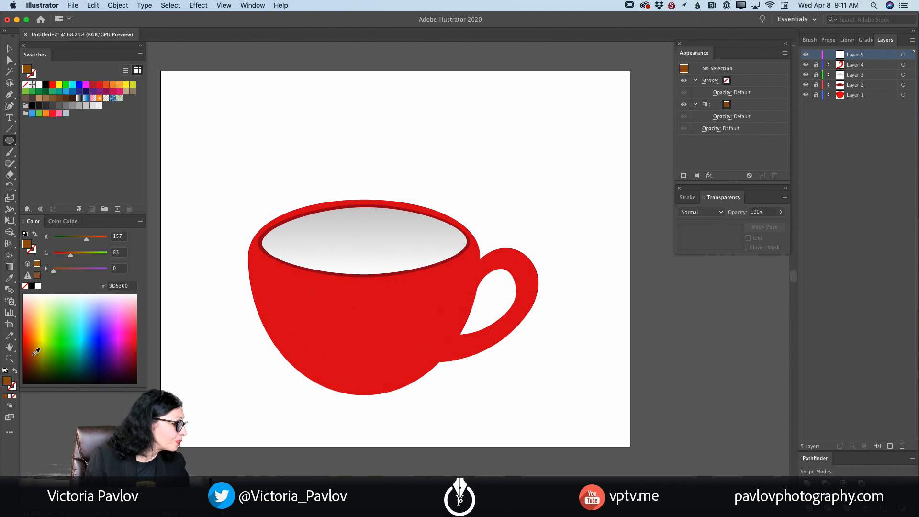
pyautogui.moveTo(266, 237); pyautogui.dragTo(463, 261)
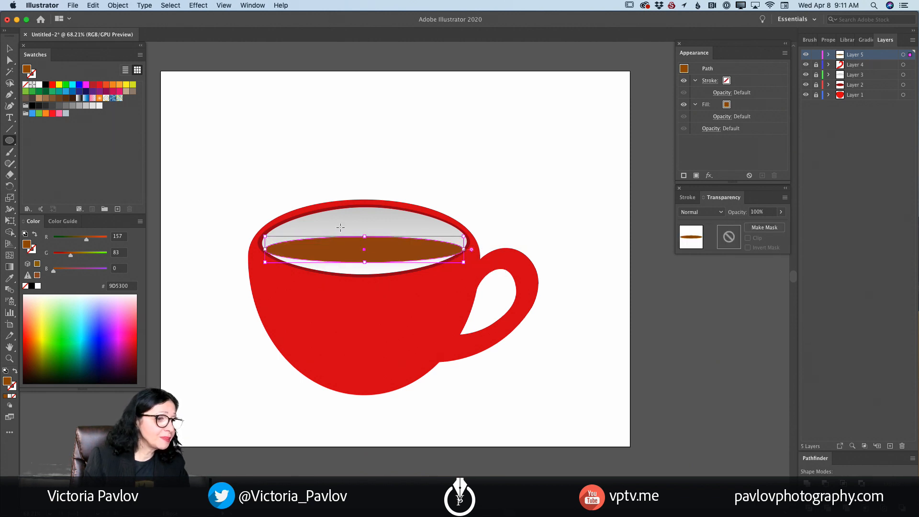
# - Enlarge the brown ellipse to fill the cup's opening, leaving a thin gray crescent below the back rim
pyautogui.moveTo(365, 237); pyautogui.dragTo(366, 208)
pyautogui.moveTo(365, 266); pyautogui.dragTo(365, 276)
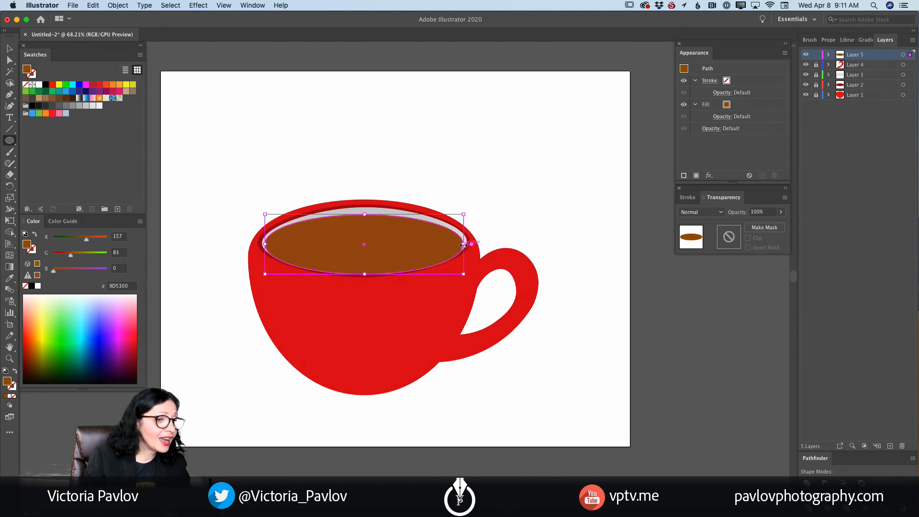
pyautogui.moveTo(465, 244); pyautogui.dragTo(467, 245)
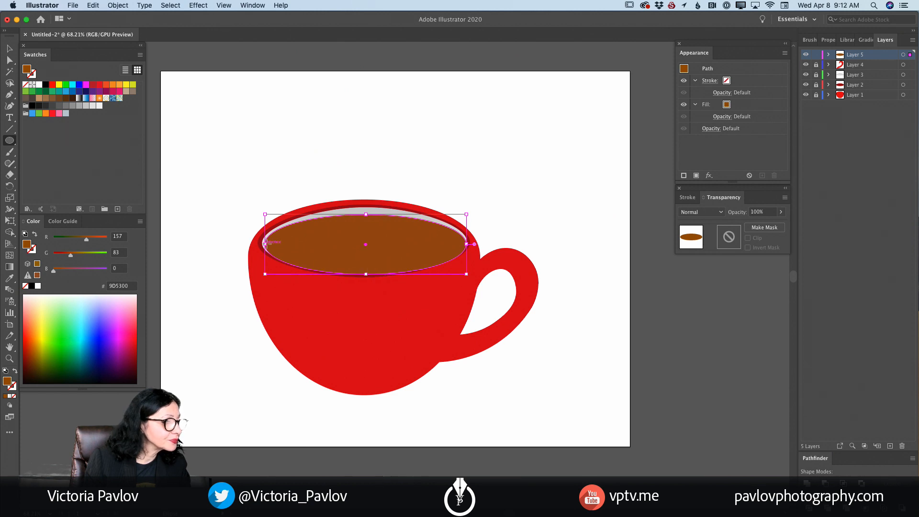
pyautogui.moveTo(265, 243); pyautogui.dragTo(264, 244)
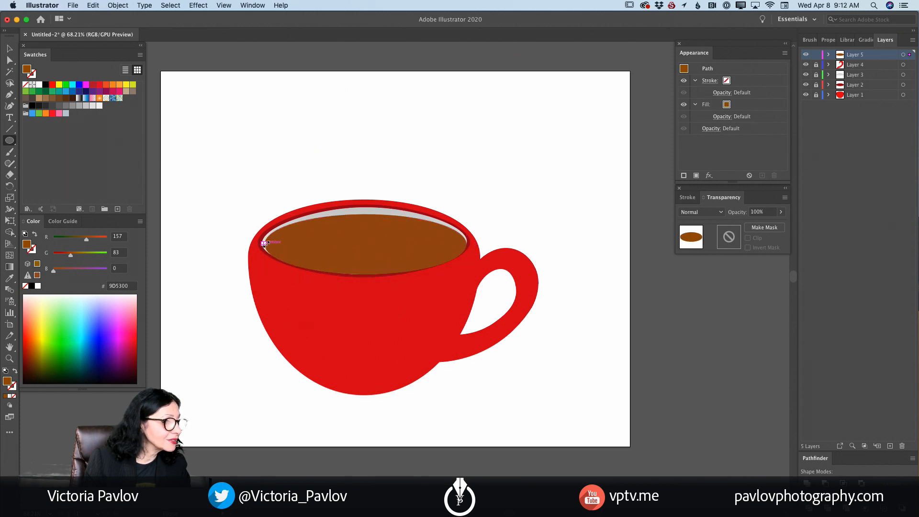
# - Fine-tune the brown ellipse's bottom and side anchors with the Curvature tool so its edges meet the dark red rim line
pyautogui.click(10, 106)
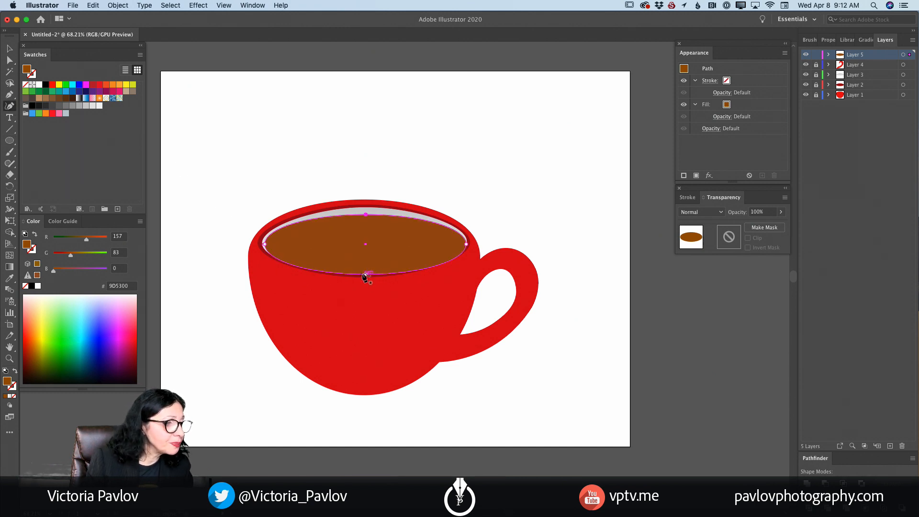
pyautogui.moveTo(366, 275); pyautogui.dragTo(365, 274)
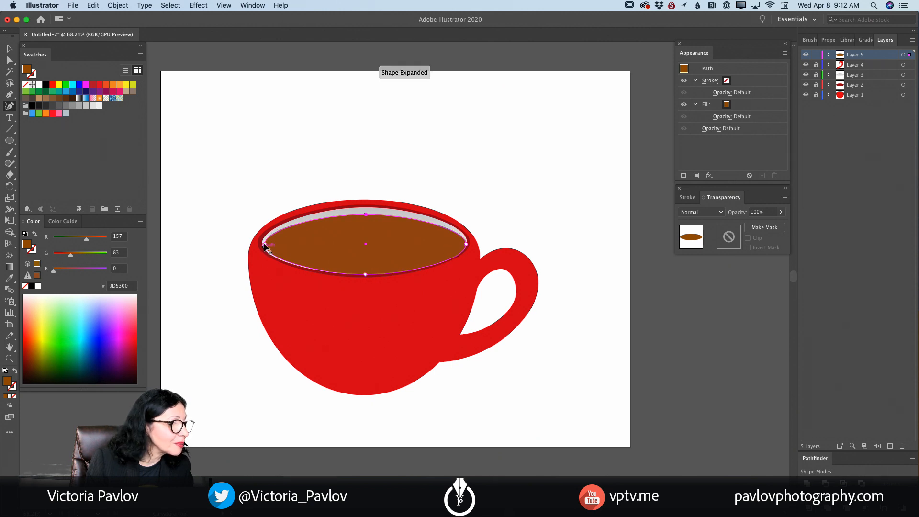
pyautogui.moveTo(264, 245); pyautogui.dragTo(262, 244)
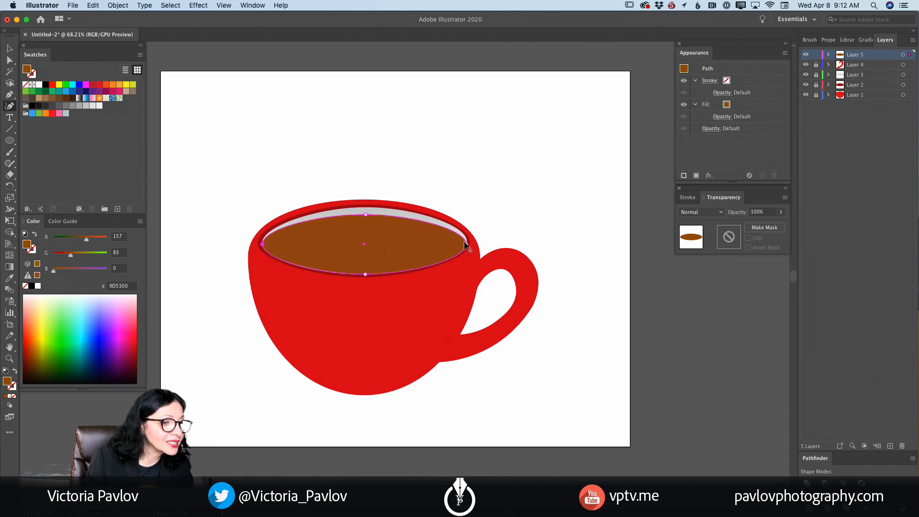
pyautogui.moveTo(466, 243); pyautogui.dragTo(468, 242)
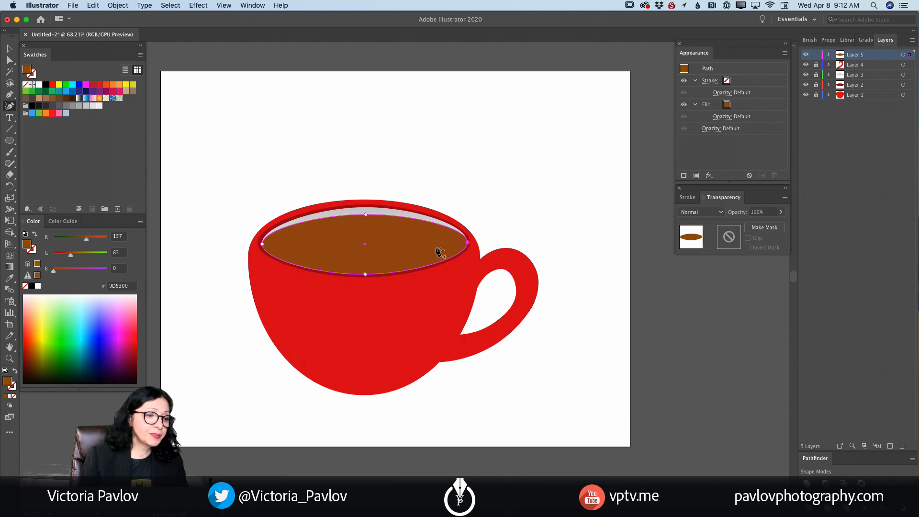
# - Fill the coffee ellipse with a radial gradient running from light brown A67C52 at the centre to dark brown 754C24 at the edge
pyautogui.click(11, 266)
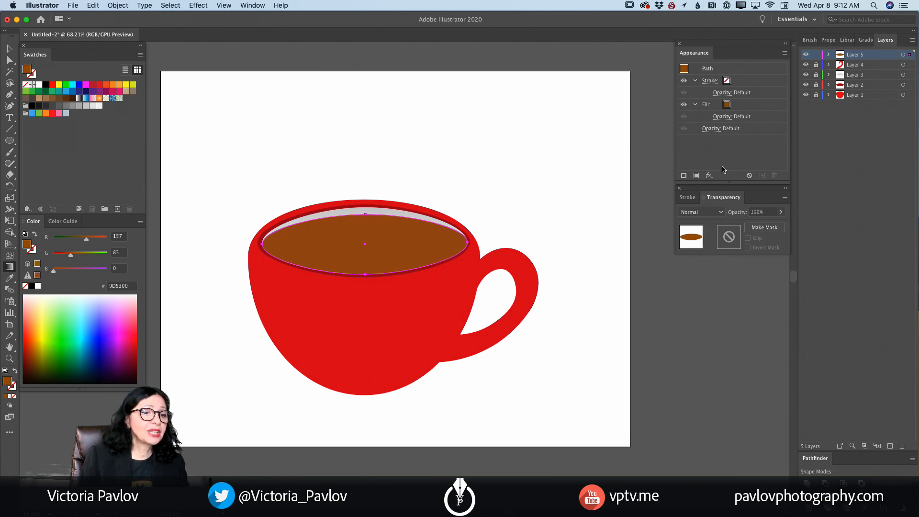
pyautogui.click(9, 397)
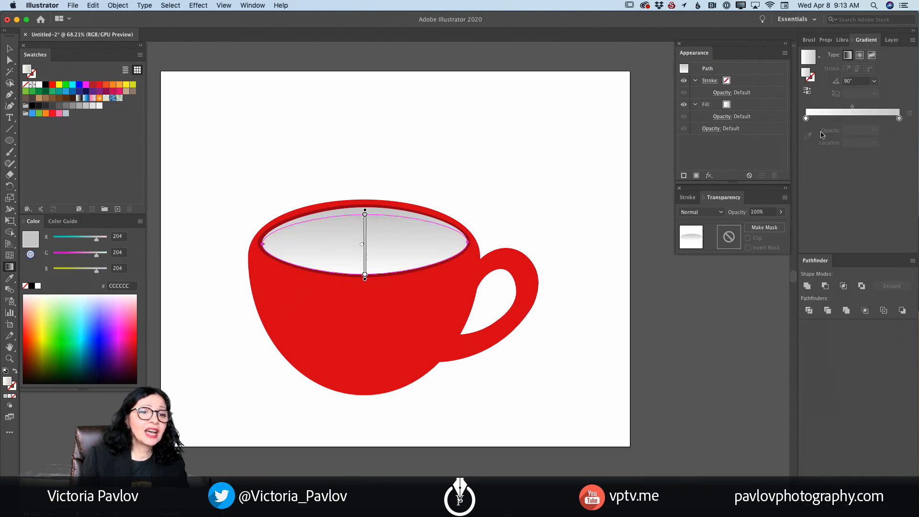
pyautogui.click(861, 56)
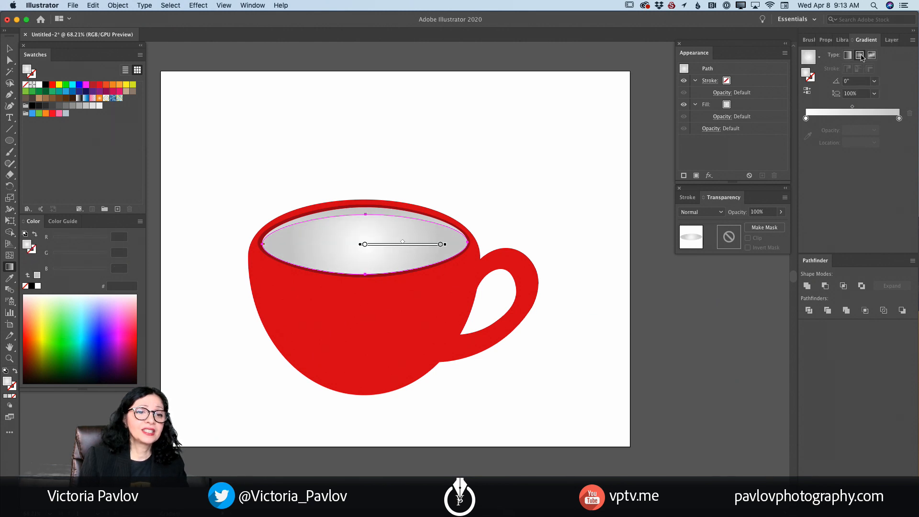
pyautogui.doubleClick(899, 118)
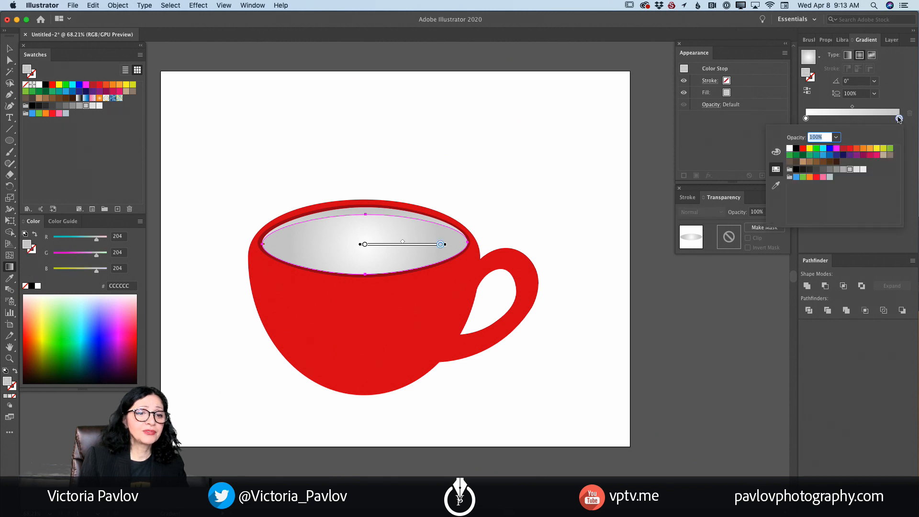
pyautogui.click(830, 163)
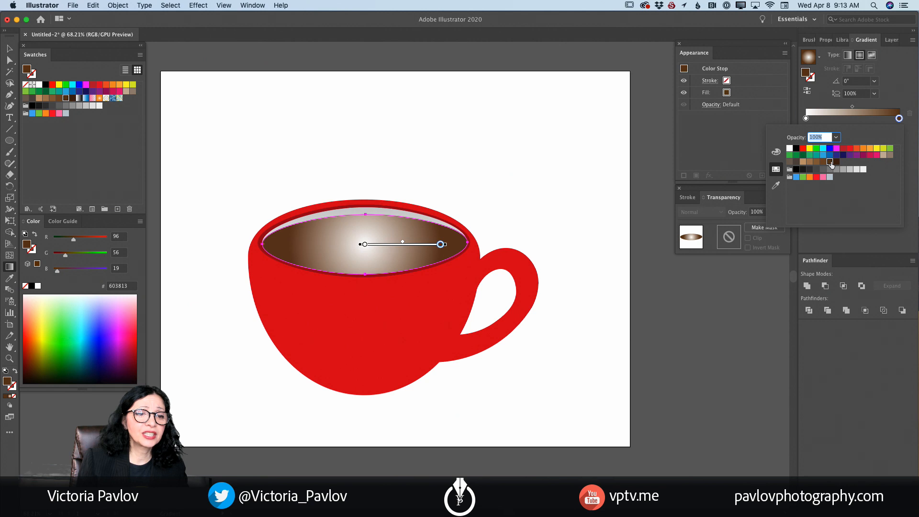
pyautogui.click(823, 162)
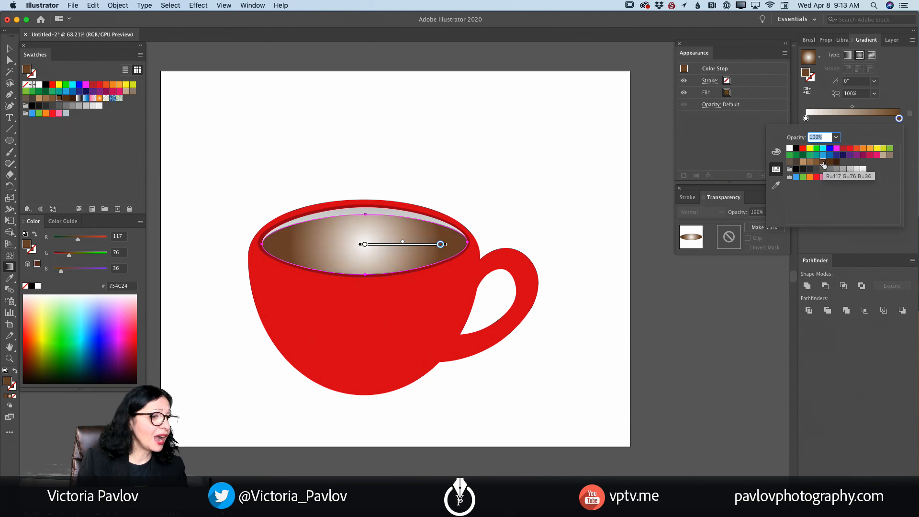
pyautogui.click(807, 119)
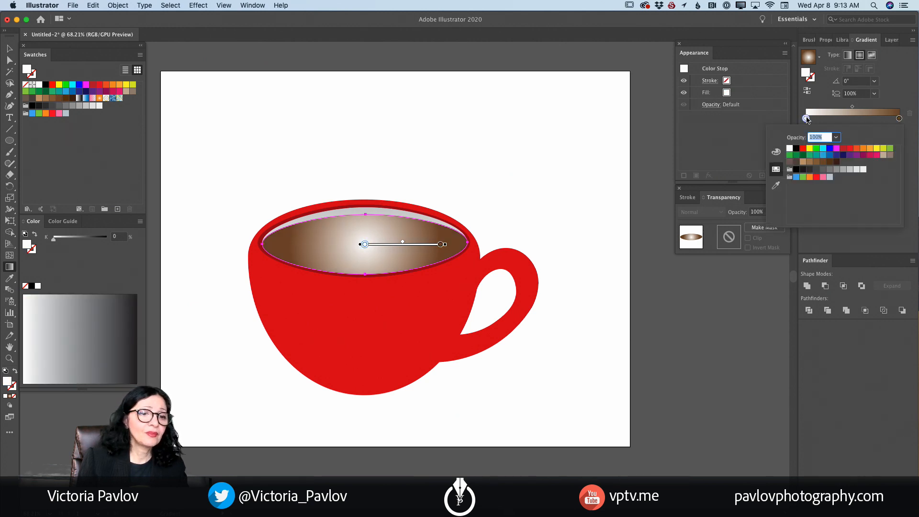
pyautogui.click(815, 163)
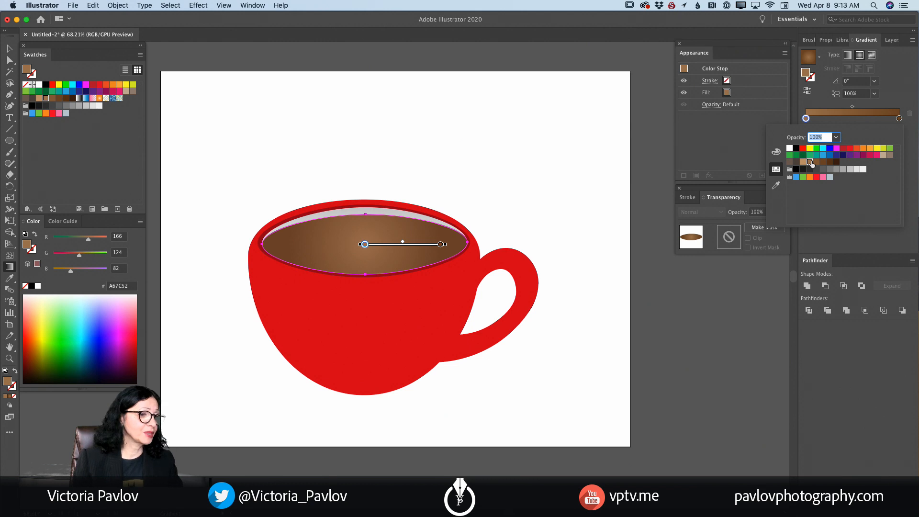
# - Try a third stop in the middle of the coffee gradient, at 51.8% and coloured light tan C69C6D
pyautogui.click(891, 121)
pyautogui.click(890, 118)
pyautogui.moveTo(880, 121); pyautogui.dragTo(856, 121)
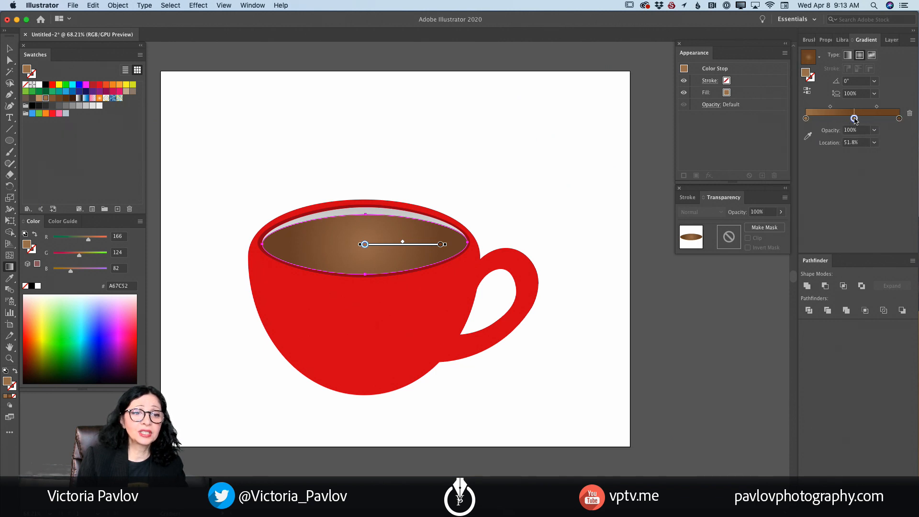
pyautogui.doubleClick(854, 118)
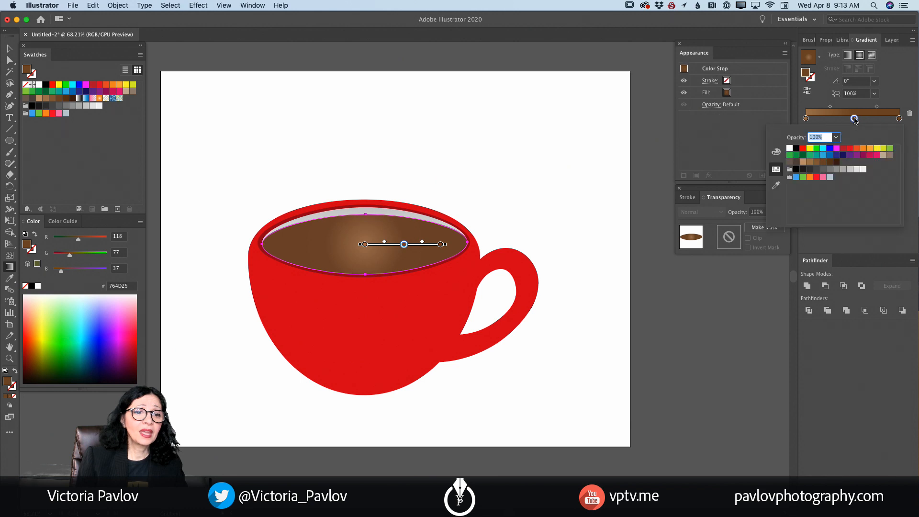
pyautogui.click(803, 162)
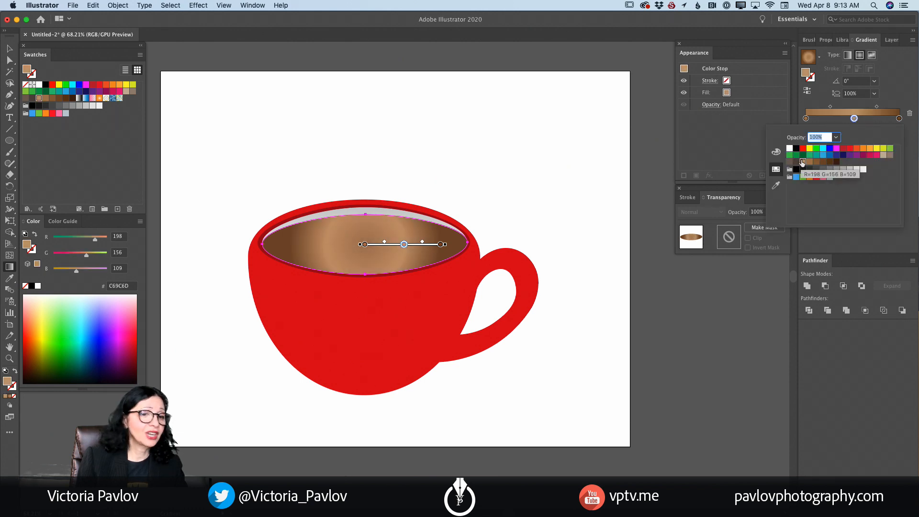
# - Try shifting the blend midpoints around the coffee gradient's tan middle stop, and delete that stop
pyautogui.moveTo(831, 107)
pyautogui.mouseDown()
pyautogui.moveTo(822, 109)
pyautogui.moveTo(887, 109)
pyautogui.moveTo(865, 109)
pyautogui.moveTo(877, 108)
pyautogui.mouseUp()
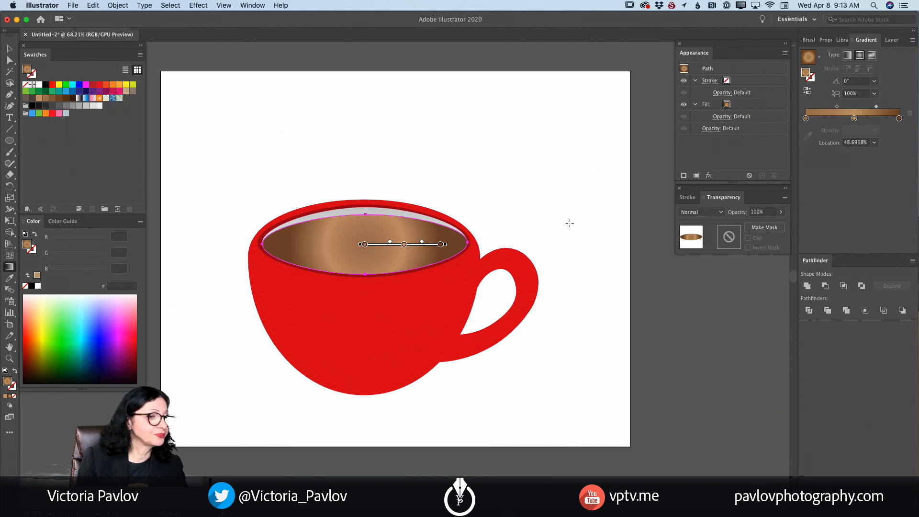
pyautogui.moveTo(381, 244)
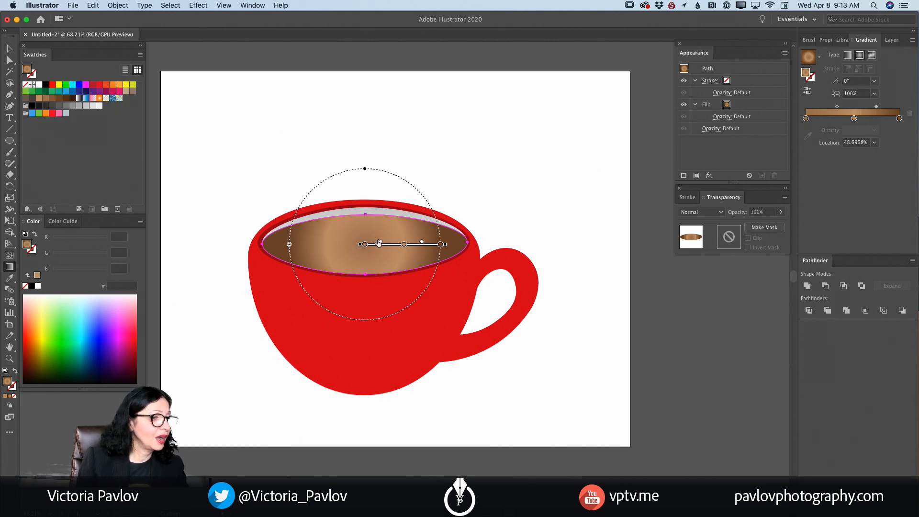
pyautogui.moveTo(393, 243)
pyautogui.mouseDown()
pyautogui.moveTo(434, 244)
pyautogui.moveTo(419, 245)
pyautogui.mouseUp()
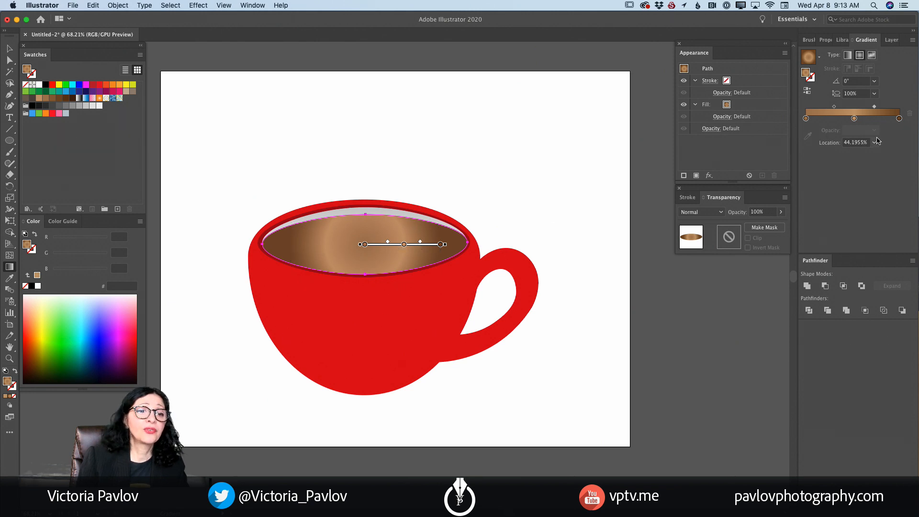
pyautogui.moveTo(365, 244); pyautogui.dragTo(375, 244)
pyautogui.press('super+z')
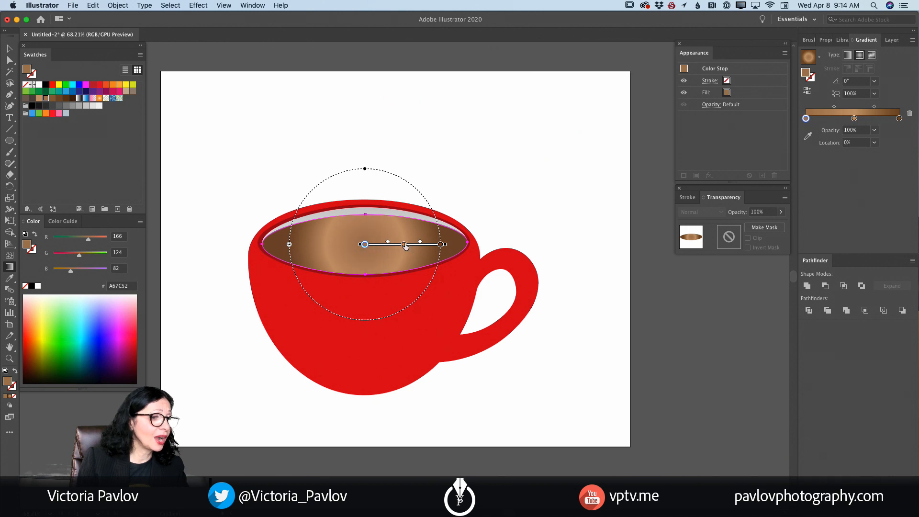
pyautogui.click(405, 245)
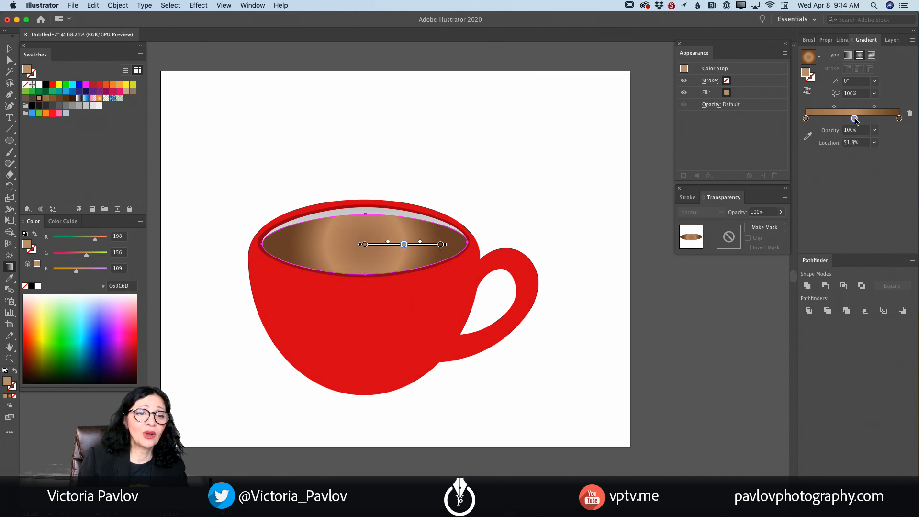
pyautogui.click(910, 113)
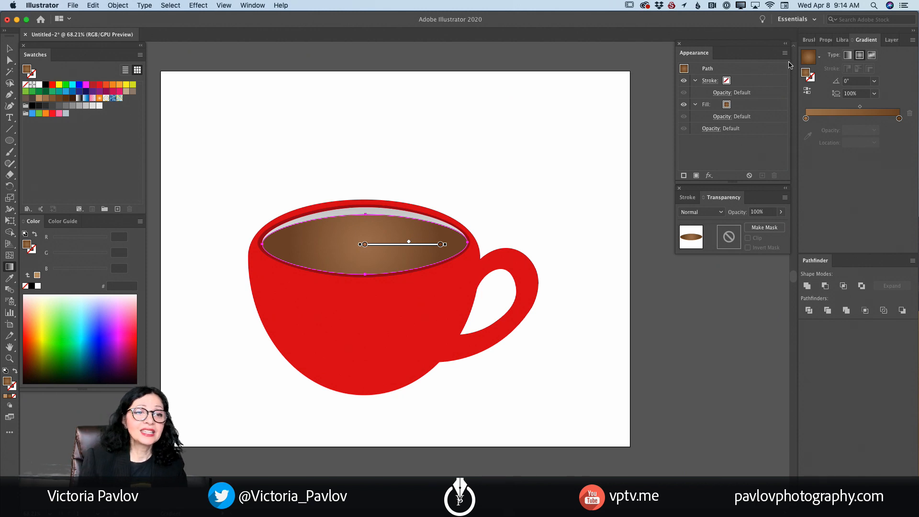
# - Lock the coffee's Layer 5 and unlock the cup body's Layer 1 for colour sampling with the Eyedropper
pyautogui.click(890, 40)
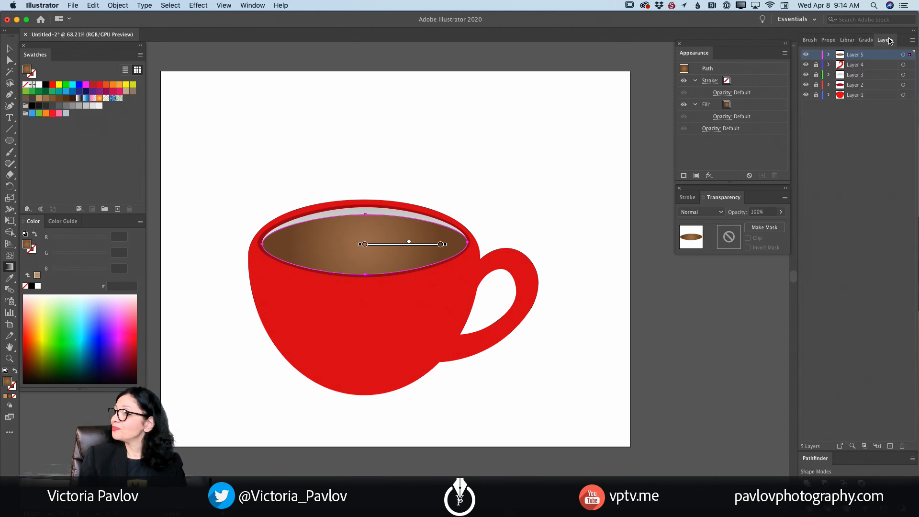
pyautogui.click(816, 55)
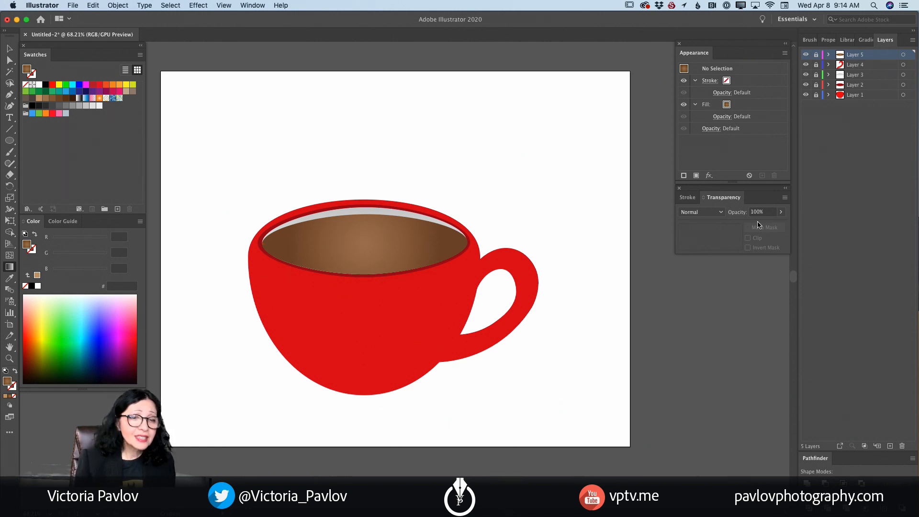
pyautogui.click(11, 98)
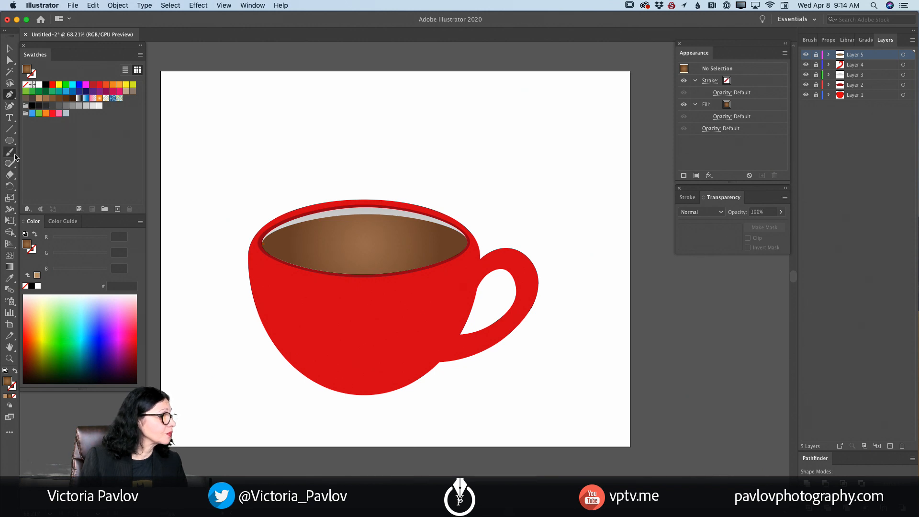
pyautogui.click(9, 278)
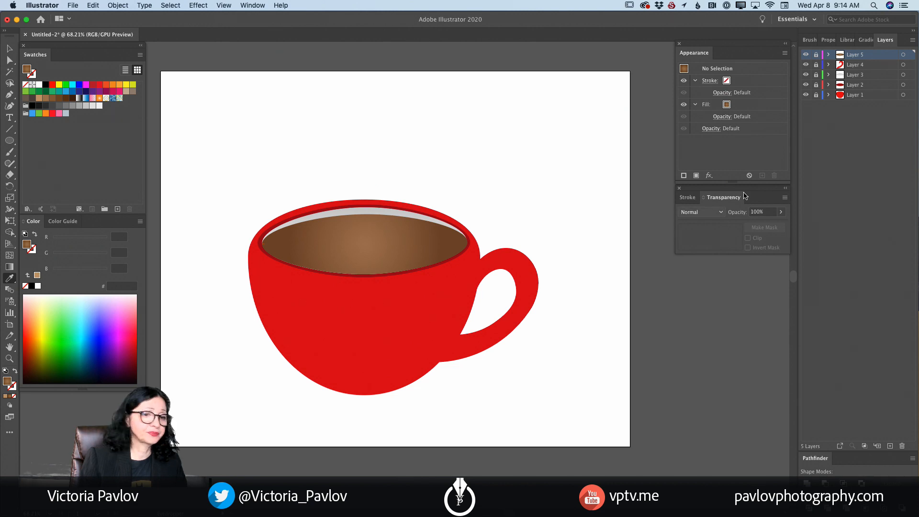
pyautogui.click(863, 95)
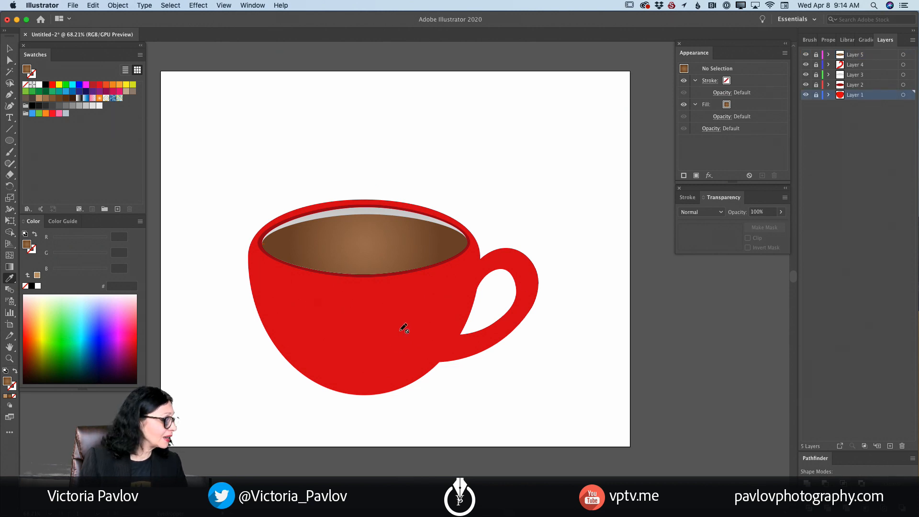
pyautogui.click(816, 95)
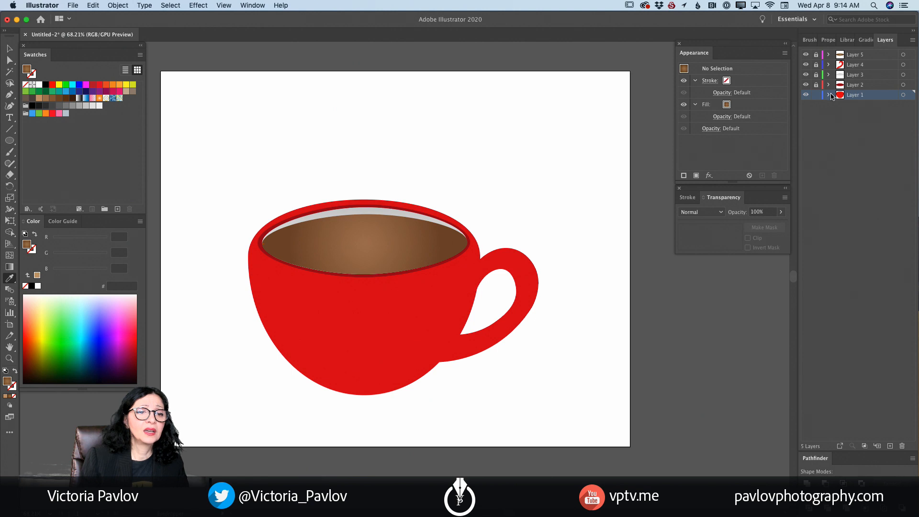
# - Sample the cup body's red F4000C as the fill colour and lock Layer 1 again
pyautogui.click(829, 96)
pyautogui.click(862, 106)
pyautogui.click(416, 308)
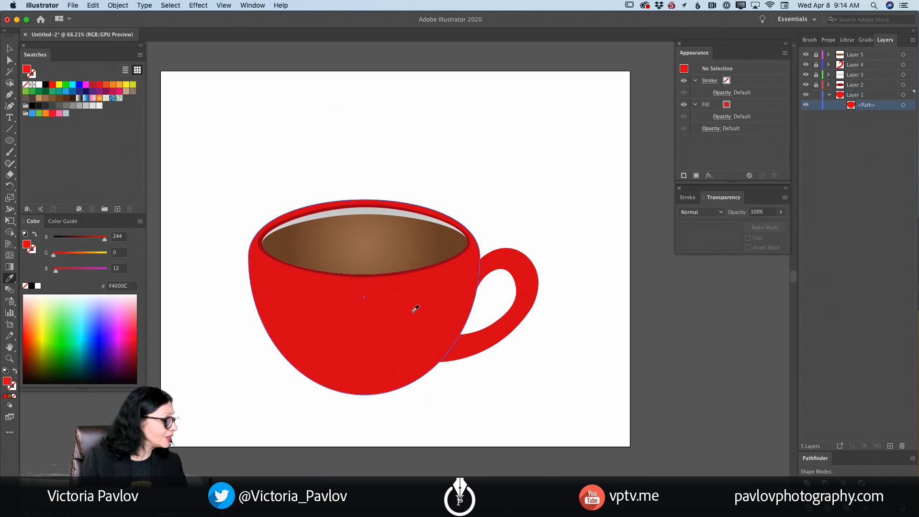
pyautogui.click(816, 95)
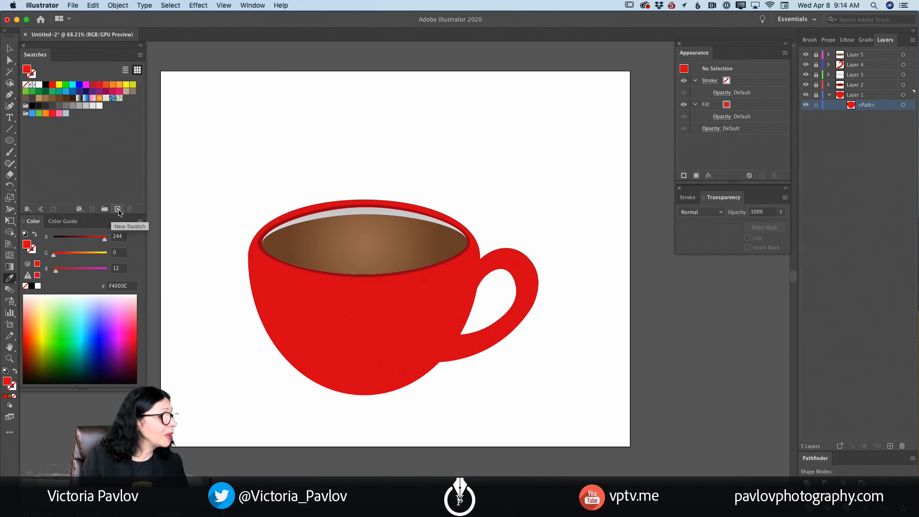
# - Save the red fill as a global process colour swatch named Cup Color
pyautogui.click(117, 210)
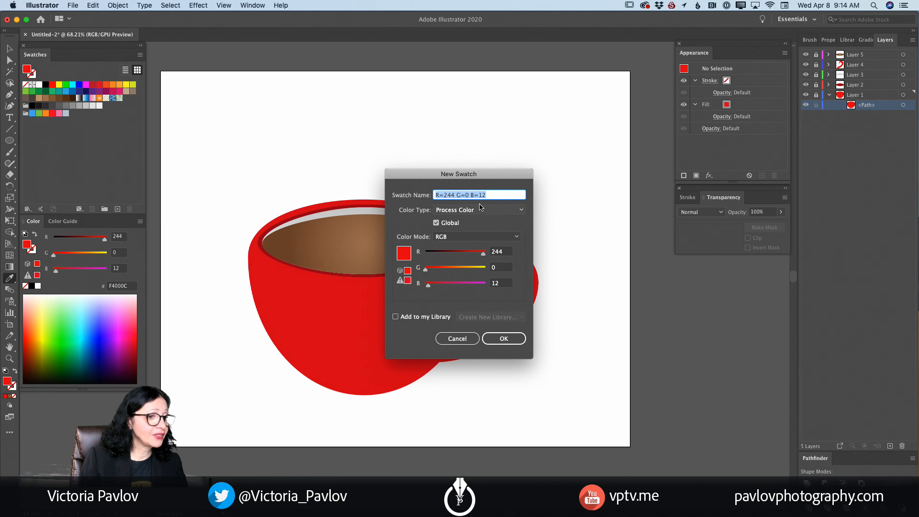
pyautogui.write('Cup Color')
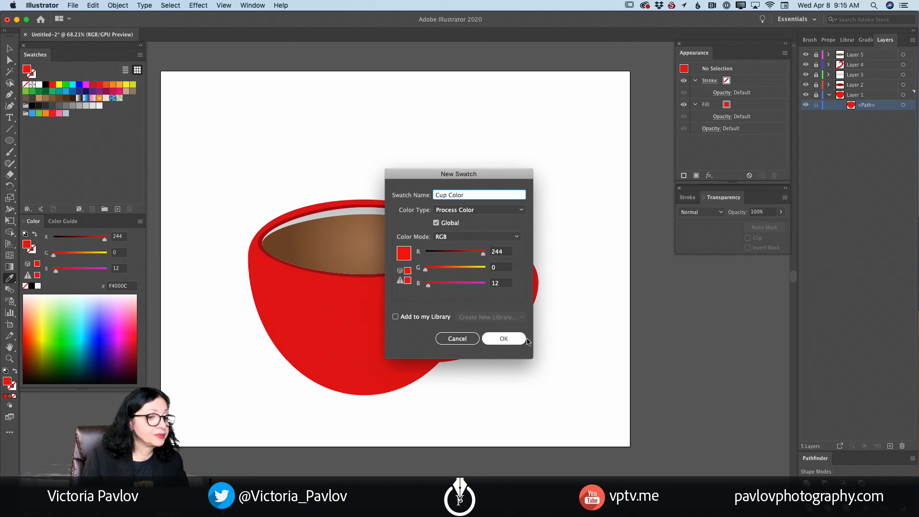
pyautogui.click(500, 339)
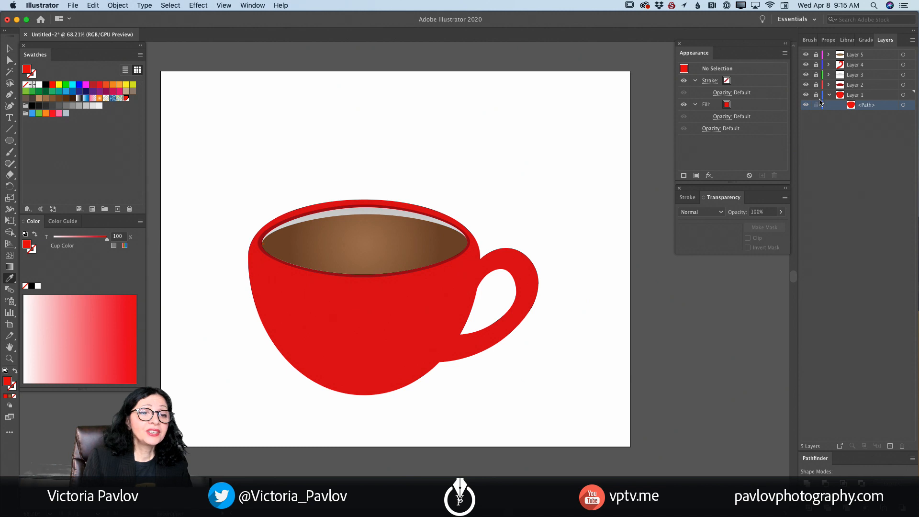
# - Add a layer above Layer 2 and draw the shading shape's inner edge with the Curvature tool, curving from the rim to the cup's lower left
pyautogui.click(858, 85)
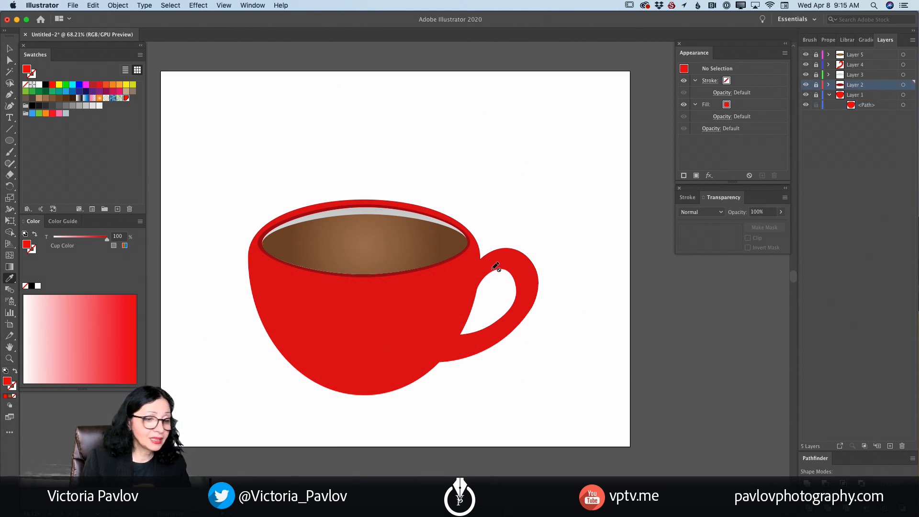
pyautogui.click(890, 446)
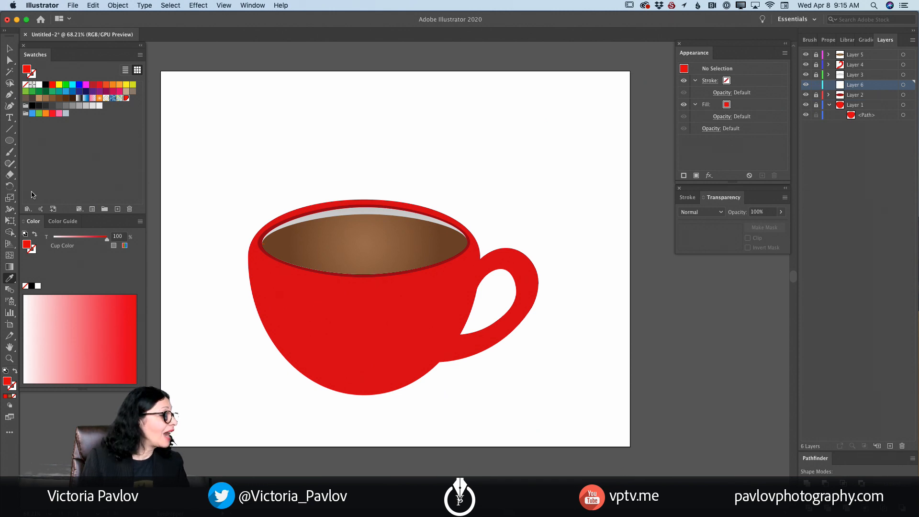
pyautogui.click(11, 107)
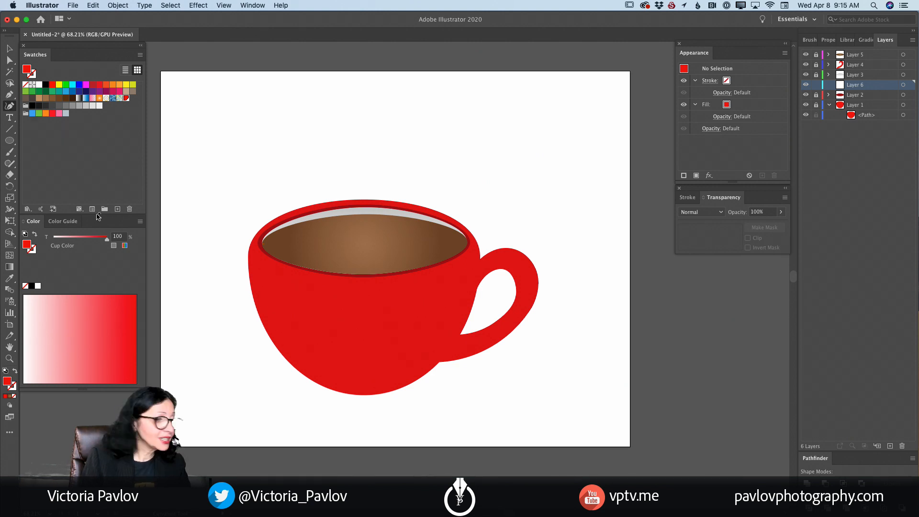
pyautogui.click(279, 262)
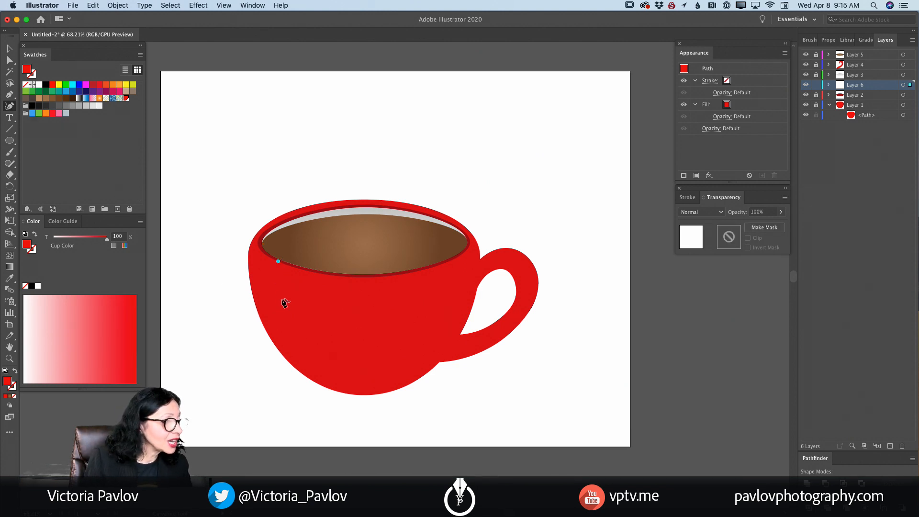
pyautogui.click(284, 305)
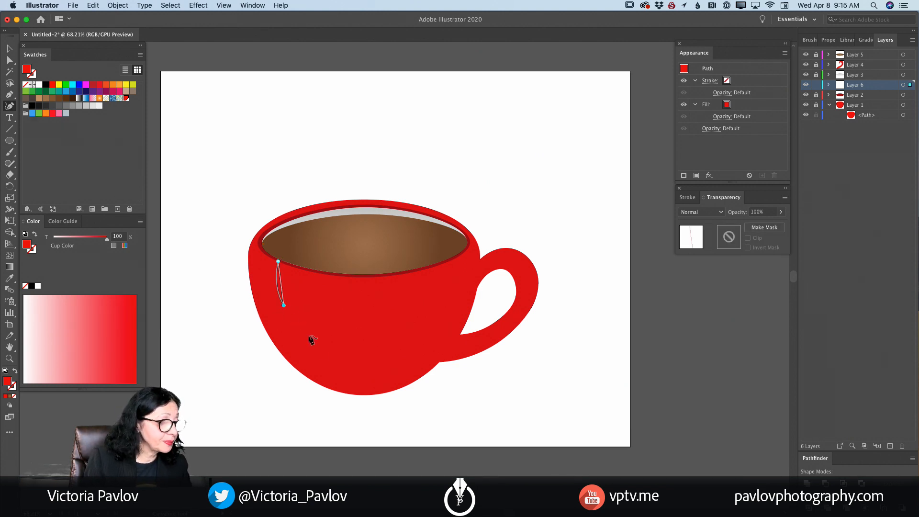
pyautogui.click(330, 390)
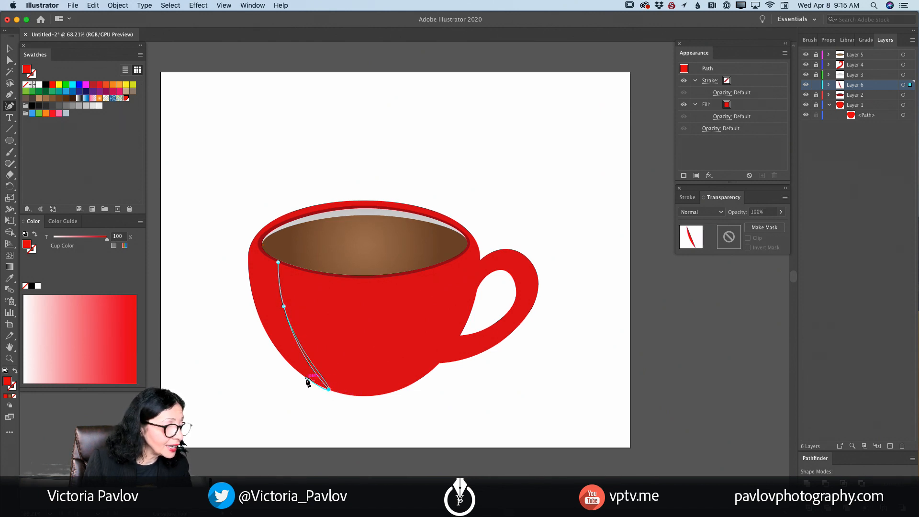
# - Continue the shading path up the cup's left outline and around the rim, closing it at its starting point
pyautogui.click(269, 337)
pyautogui.click(252, 294)
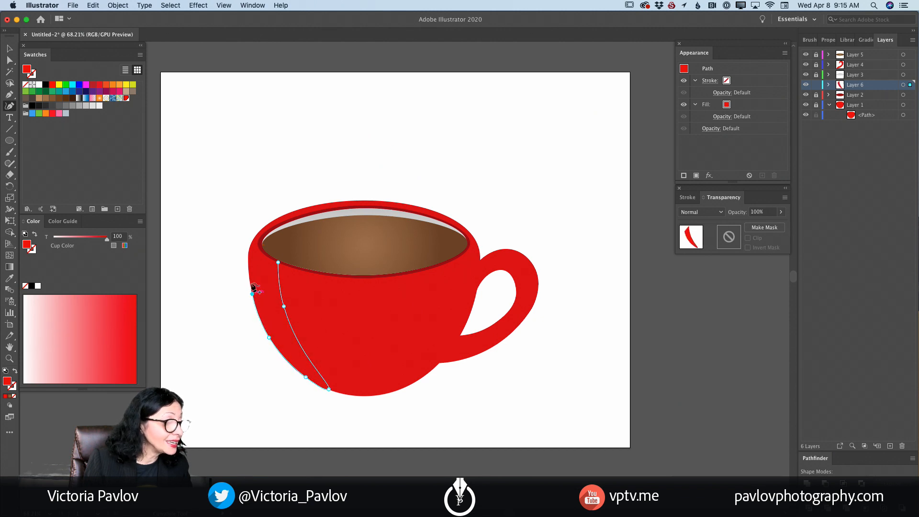
pyautogui.click(248, 254)
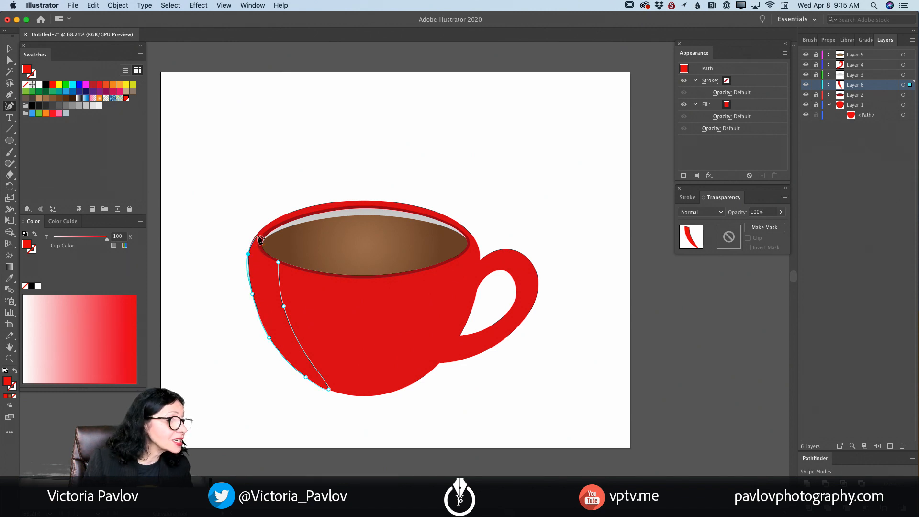
pyautogui.click(257, 233)
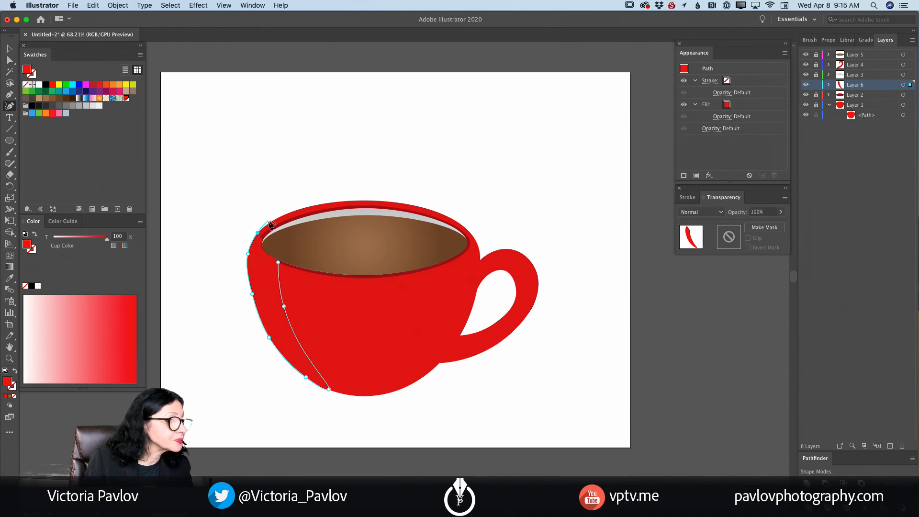
pyautogui.click(276, 219)
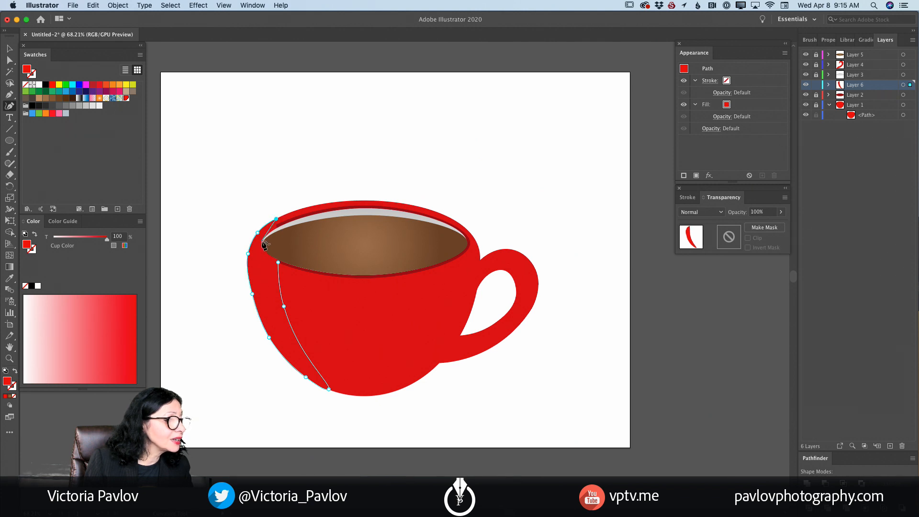
pyautogui.click(262, 242)
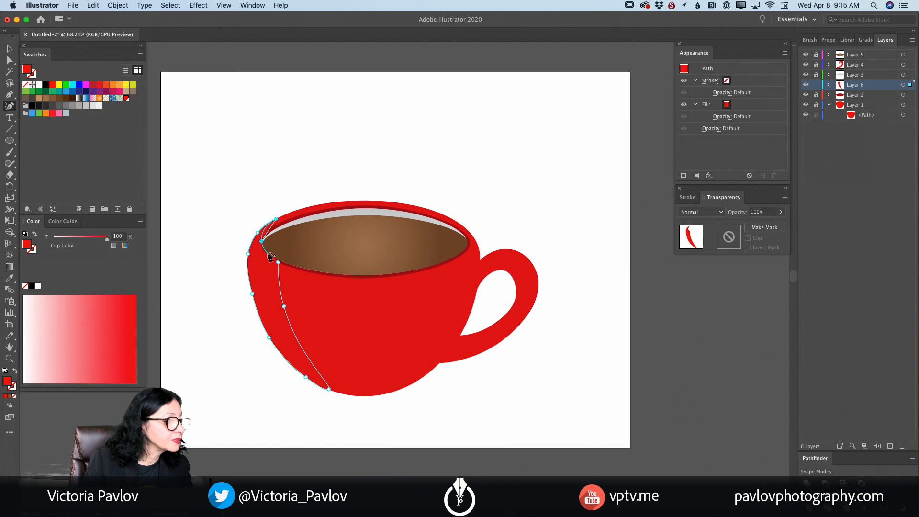
pyautogui.click(267, 253)
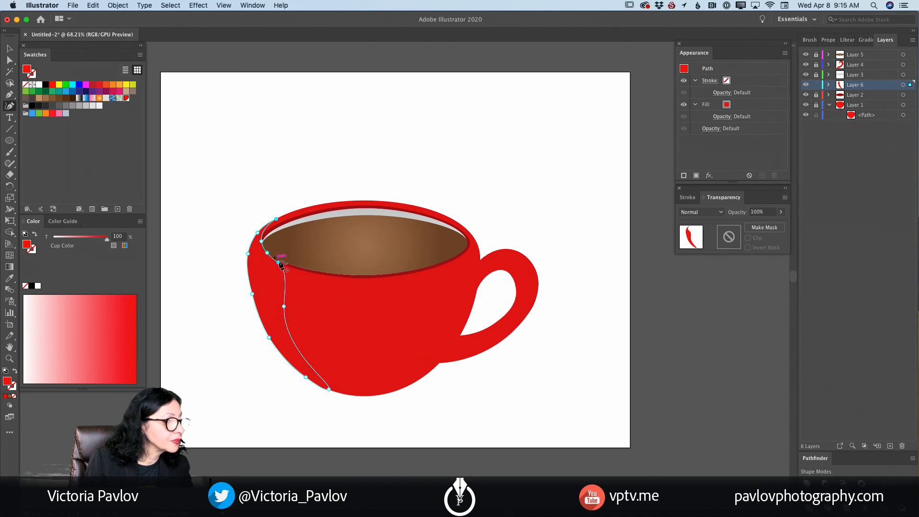
pyautogui.click(279, 262)
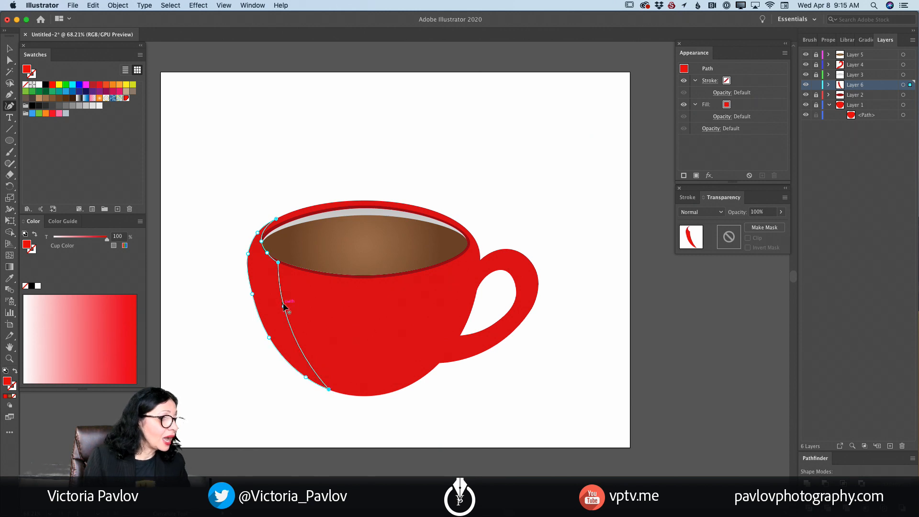
# - Adjust two outer anchor points of the shading shape along the cup's left edge and fill the shape with dark red C1272D
pyautogui.moveTo(248, 254); pyautogui.dragTo(250, 249)
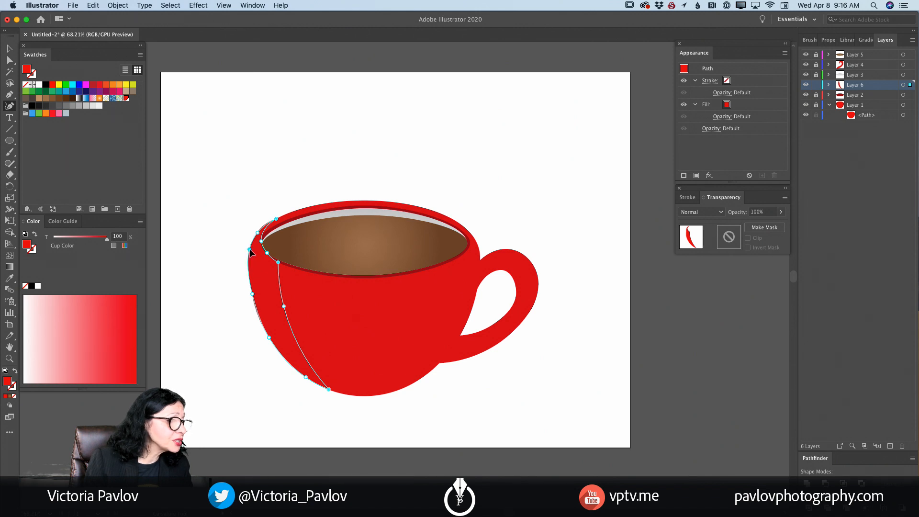
pyautogui.moveTo(253, 295); pyautogui.dragTo(258, 311)
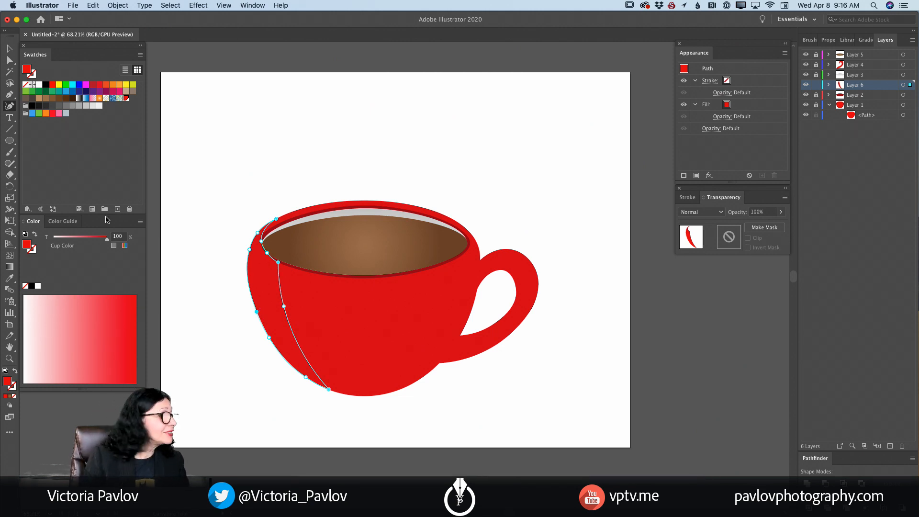
pyautogui.click(93, 85)
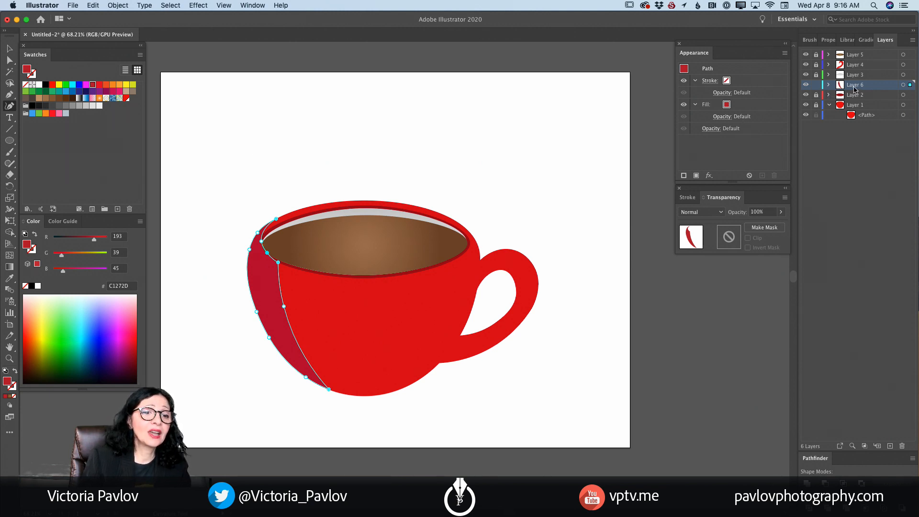
# - Lower the fill opacity of Layer 6's shading path to 54% and deselect it
pyautogui.click(829, 86)
pyautogui.click(867, 96)
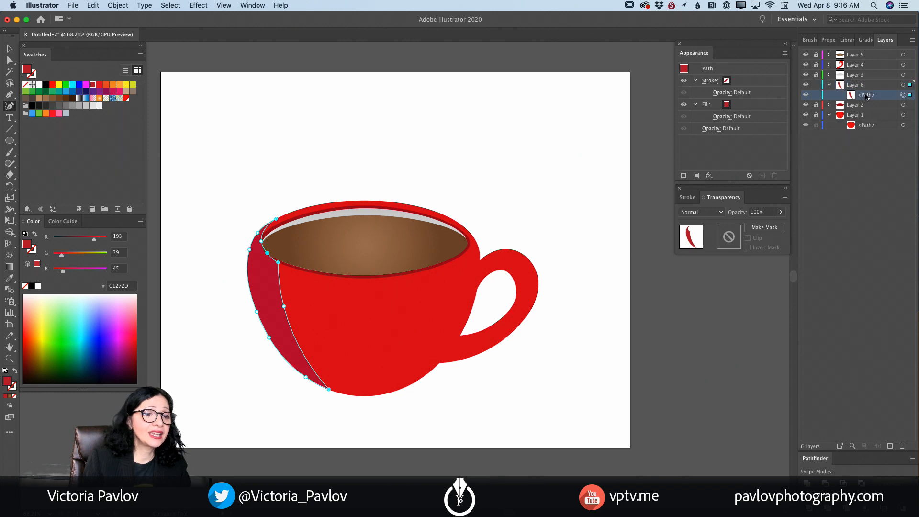
pyautogui.click(722, 117)
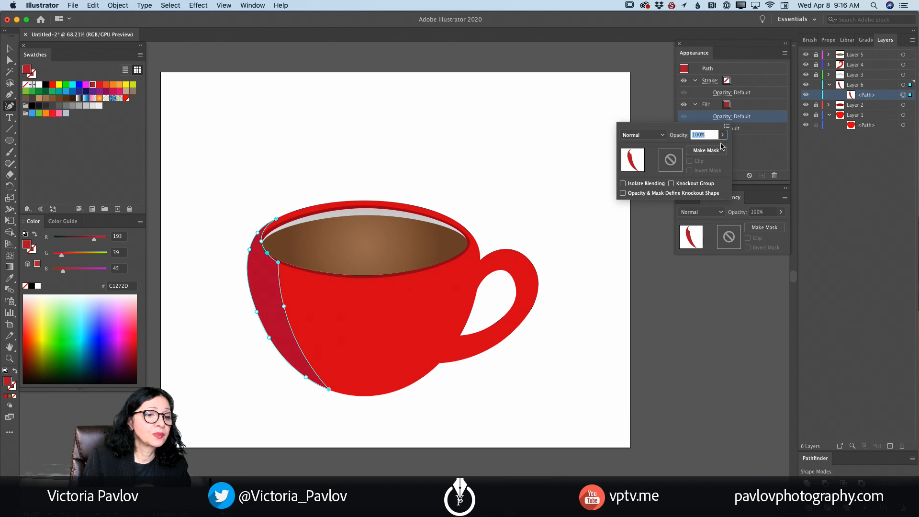
pyautogui.click(723, 134)
pyautogui.moveTo(722, 147); pyautogui.dragTo(705, 148)
pyautogui.click(816, 96)
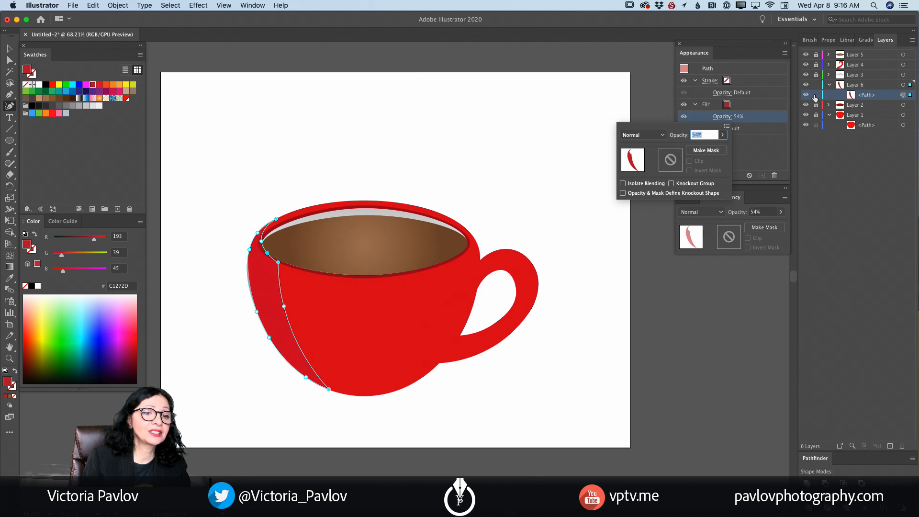
pyautogui.click(816, 96)
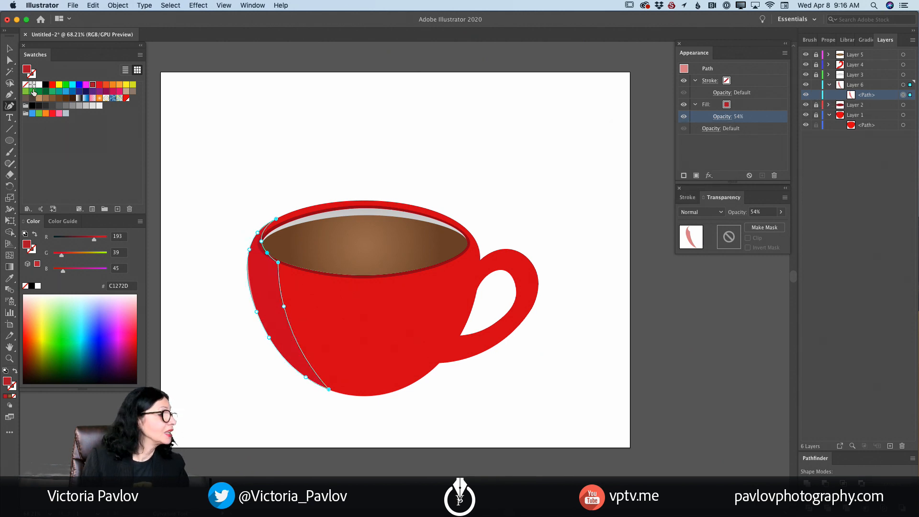
pyautogui.click(9, 48)
pyautogui.click(504, 165)
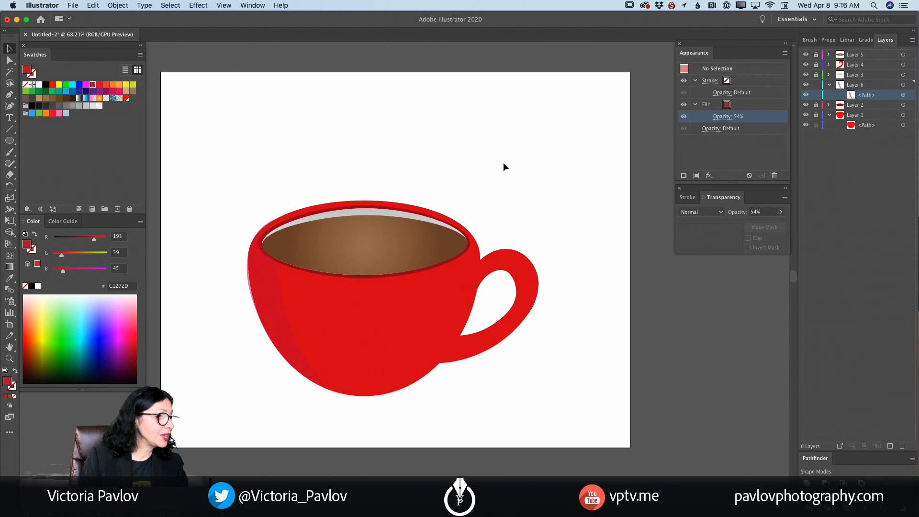
# - Unlock Layer 2 and select its dark red rim ellipse
pyautogui.click(10, 358)
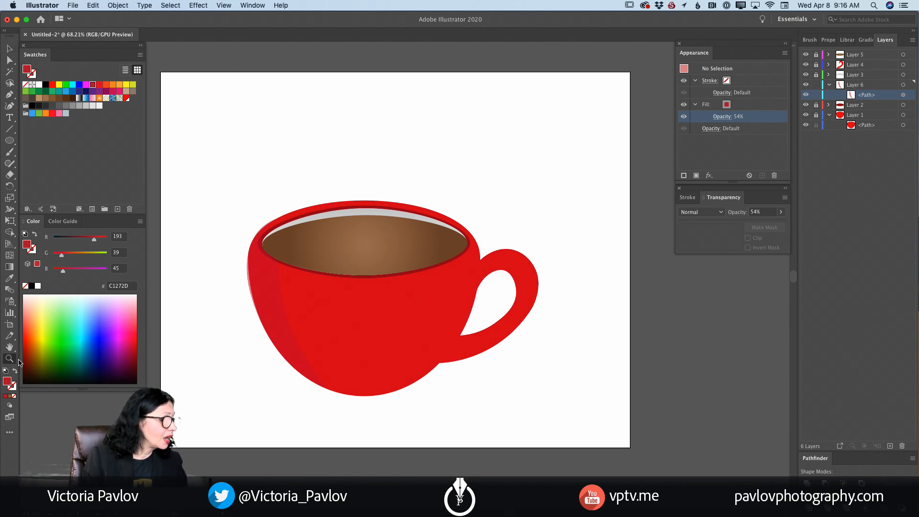
pyautogui.moveTo(253, 311); pyautogui.dragTo(328, 365)
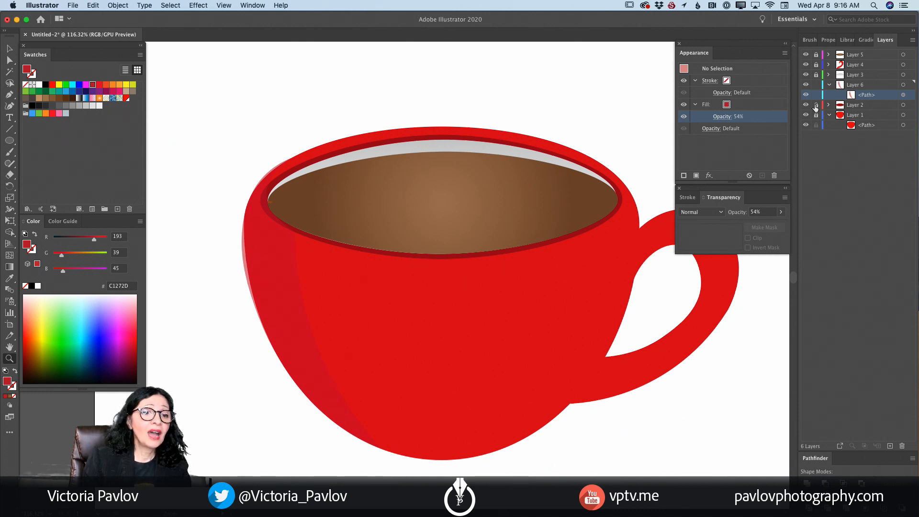
pyautogui.click(834, 105)
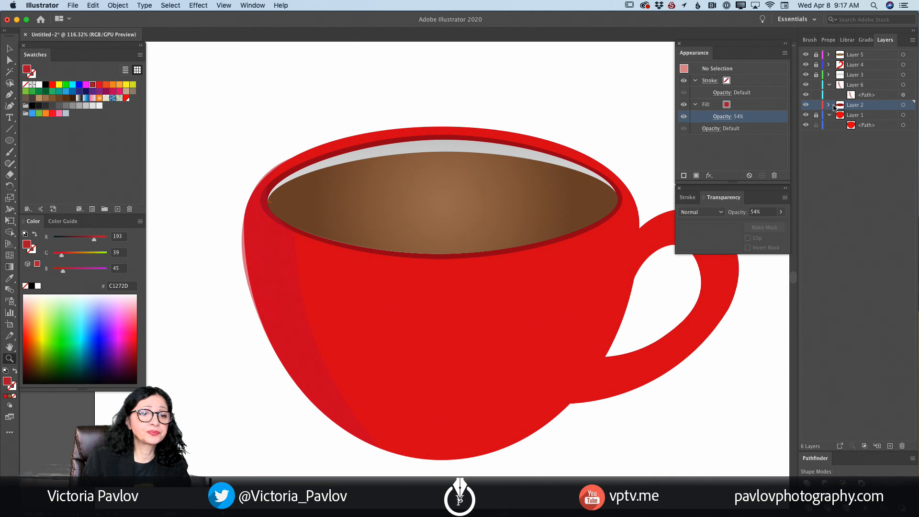
pyautogui.click(829, 105)
pyautogui.click(864, 115)
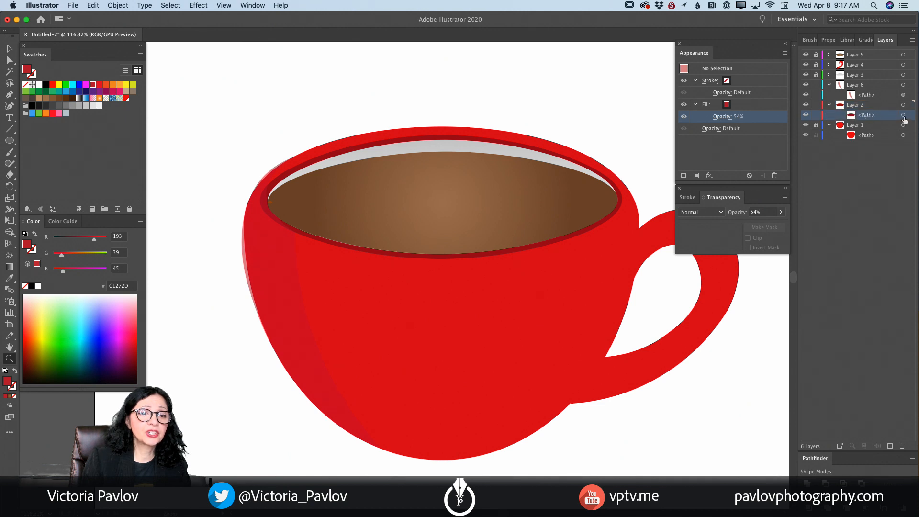
pyautogui.click(903, 115)
pyautogui.click(817, 125)
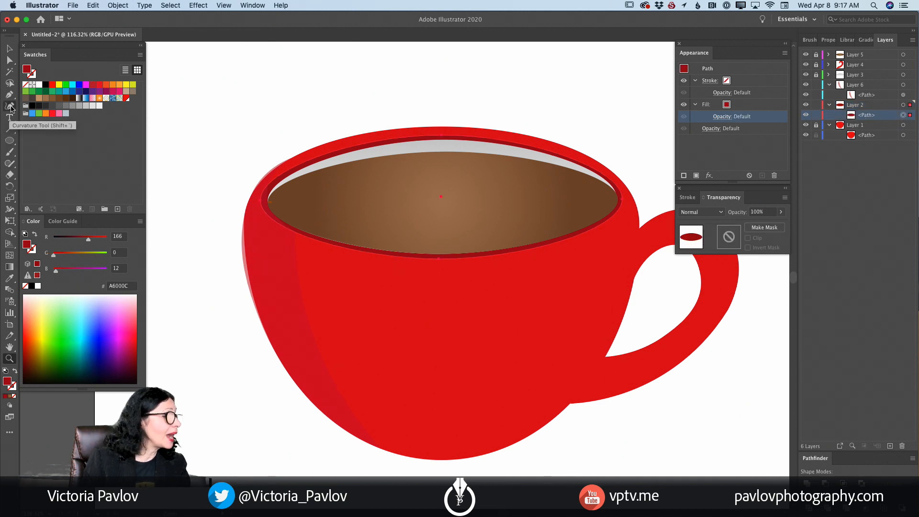
# - Use the Curvature tool to move the shading shape's left anchor point up so it follows the cup's edge, and lock Layer 6
pyautogui.click(11, 109)
pyautogui.click(258, 315)
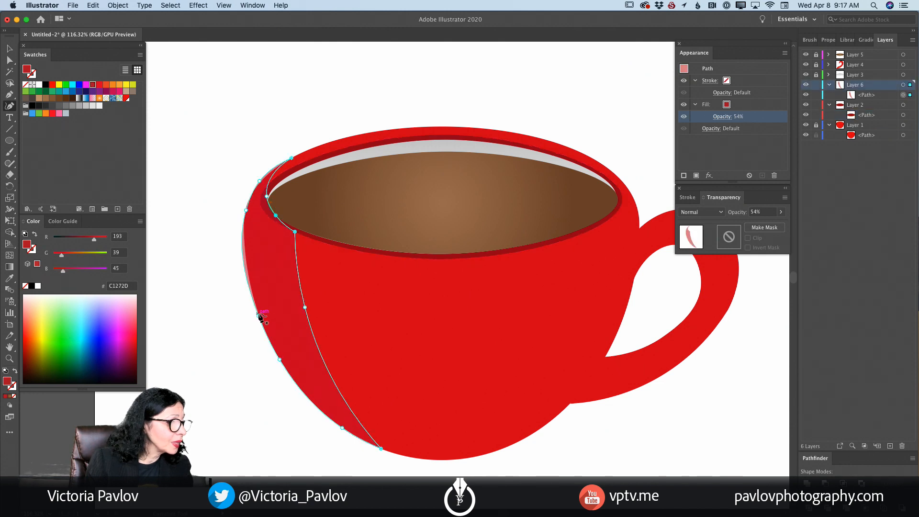
pyautogui.moveTo(259, 315); pyautogui.dragTo(251, 285)
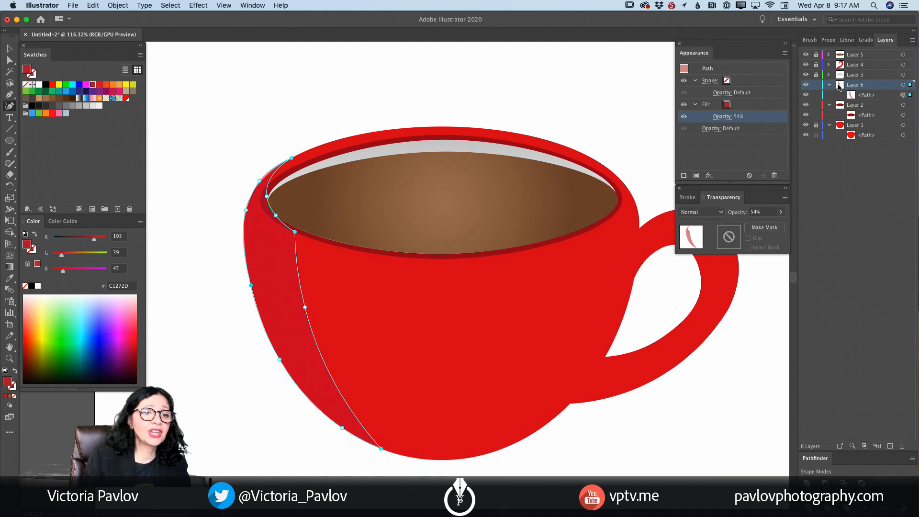
pyautogui.click(816, 85)
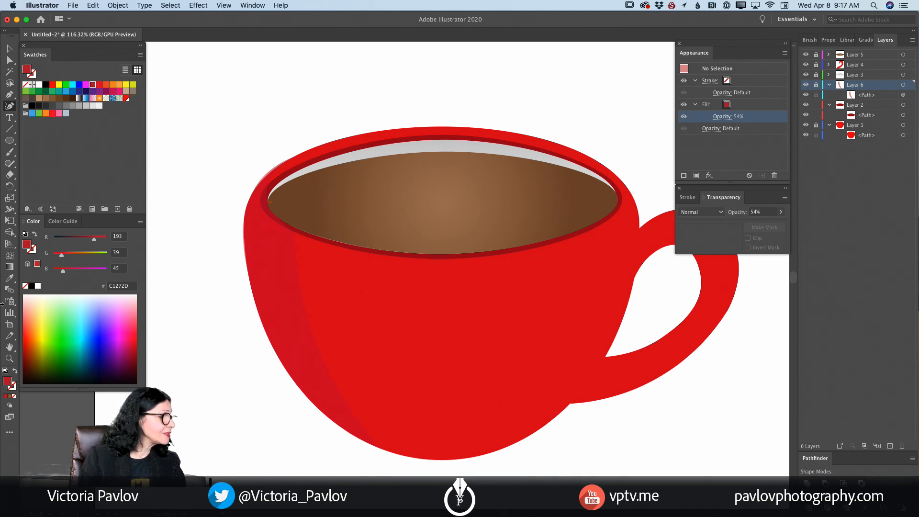
# - Create a new layer above Layer 6 and activate the Curvature tool with the whole cup and handle in view
pyautogui.click(9, 359)
pyautogui.moveTo(423, 361); pyautogui.dragTo(359, 363)
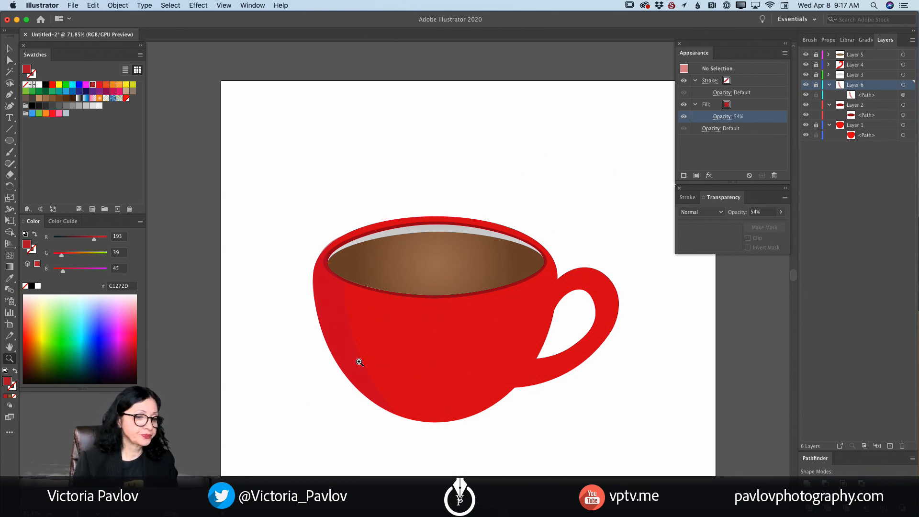
pyautogui.moveTo(573, 308); pyautogui.dragTo(604, 330)
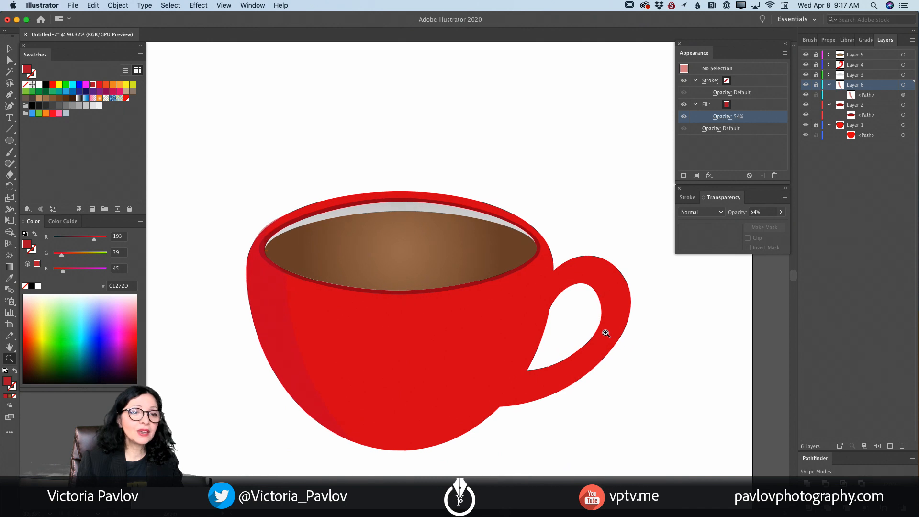
pyautogui.click(890, 445)
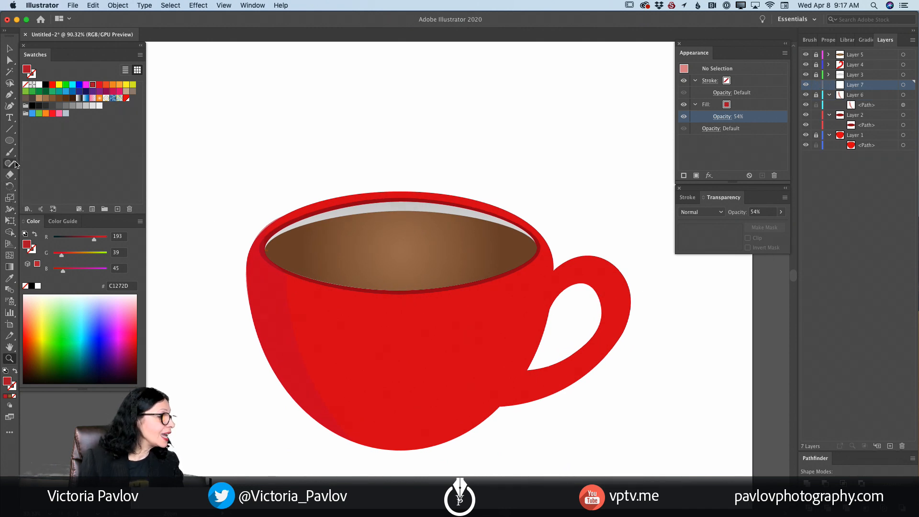
pyautogui.click(10, 105)
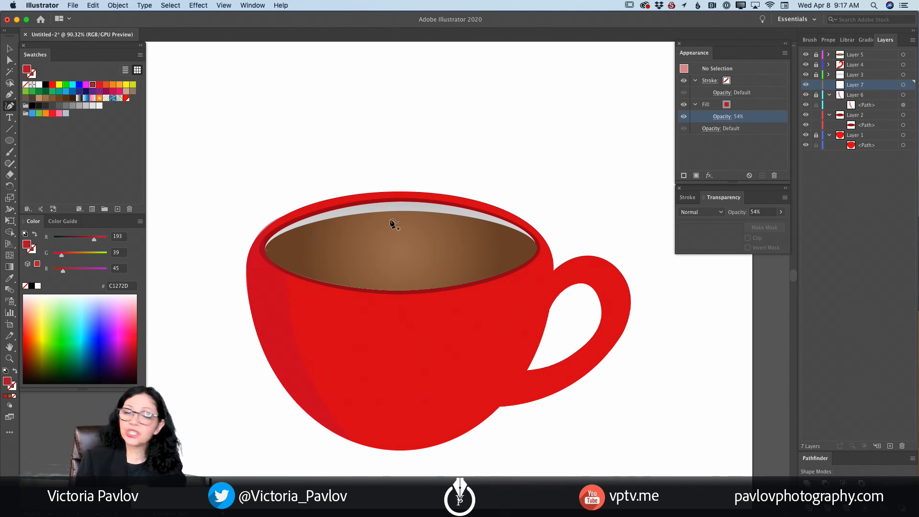
# - Lock Layer 2 to keep its dark red rim ellipse from being picked while drawing
pyautogui.keyDown('super'); pyautogui.click(541, 259); pyautogui.keyUp('super')
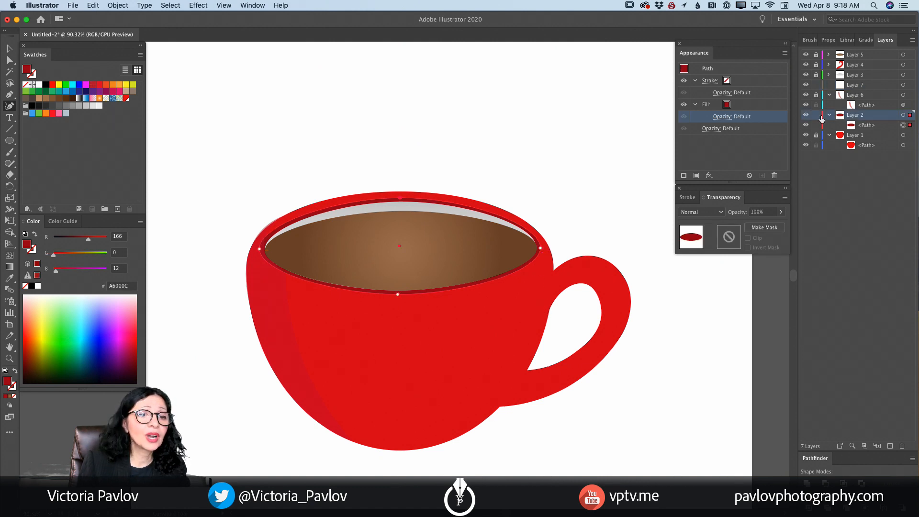
pyautogui.click(816, 115)
pyautogui.click(864, 96)
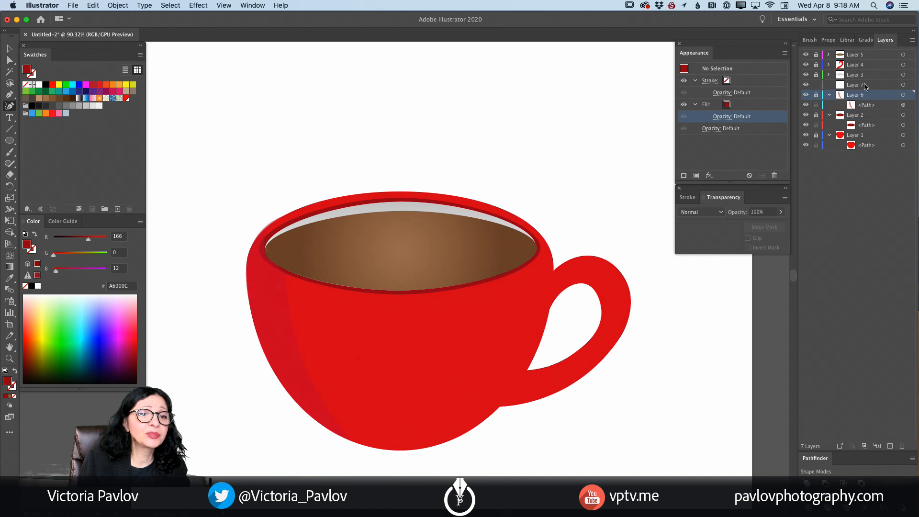
# - On Layer 7, draw a closed dark red shading shape down the cup's right side, from the rim to the base, with the Curvature tool
pyautogui.click(866, 86)
pyautogui.click(903, 85)
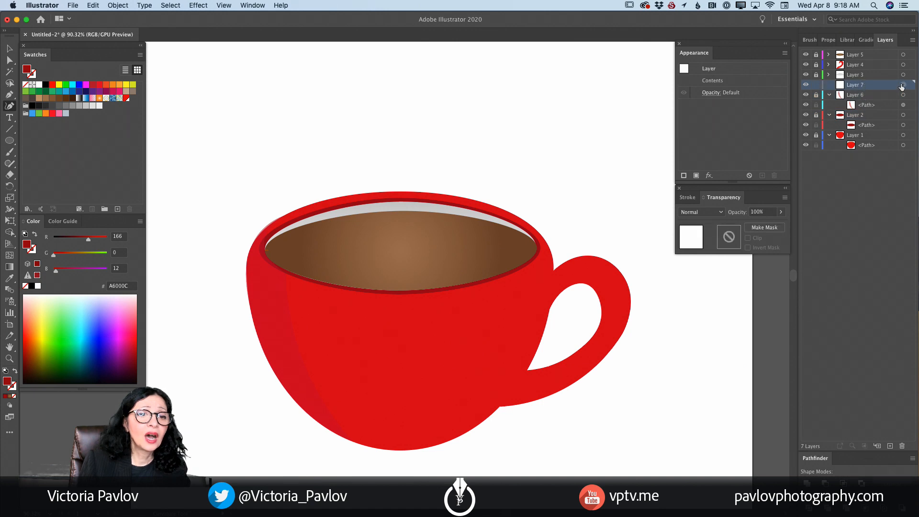
pyautogui.click(539, 253)
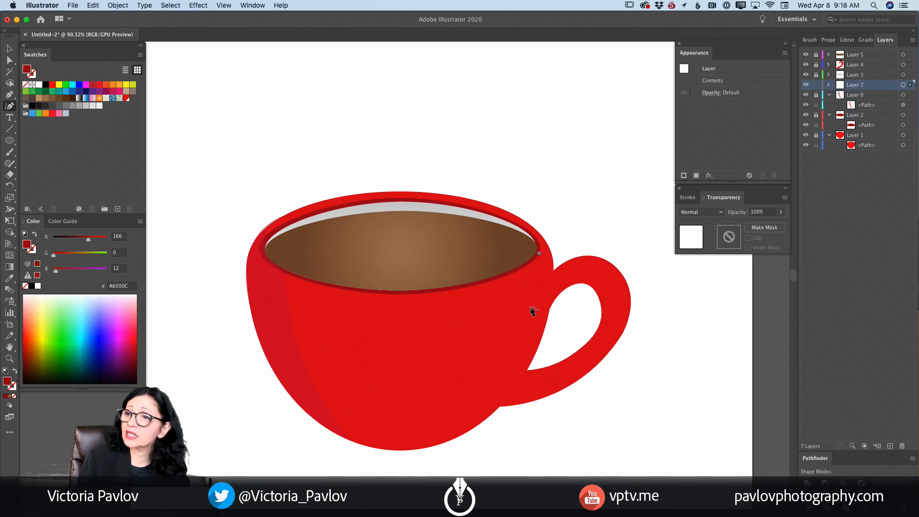
pyautogui.click(528, 324)
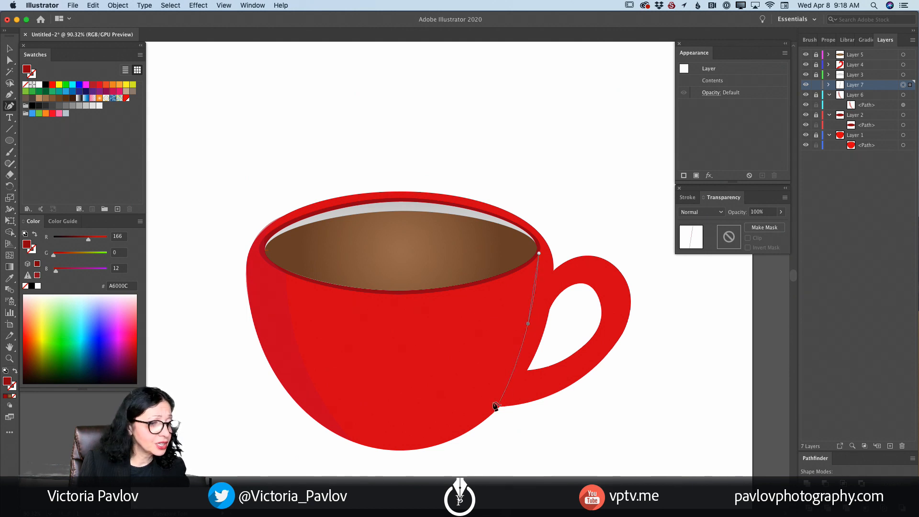
pyautogui.click(467, 433)
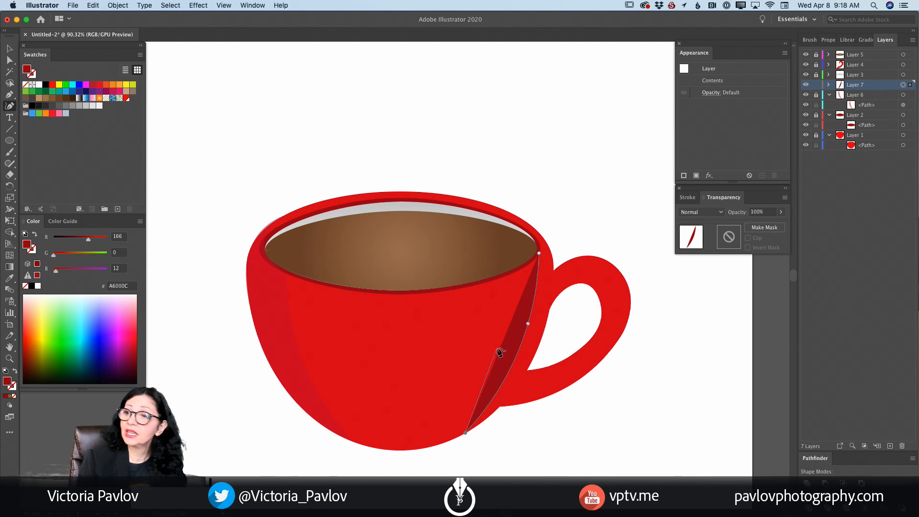
pyautogui.moveTo(492, 362); pyautogui.dragTo(509, 284)
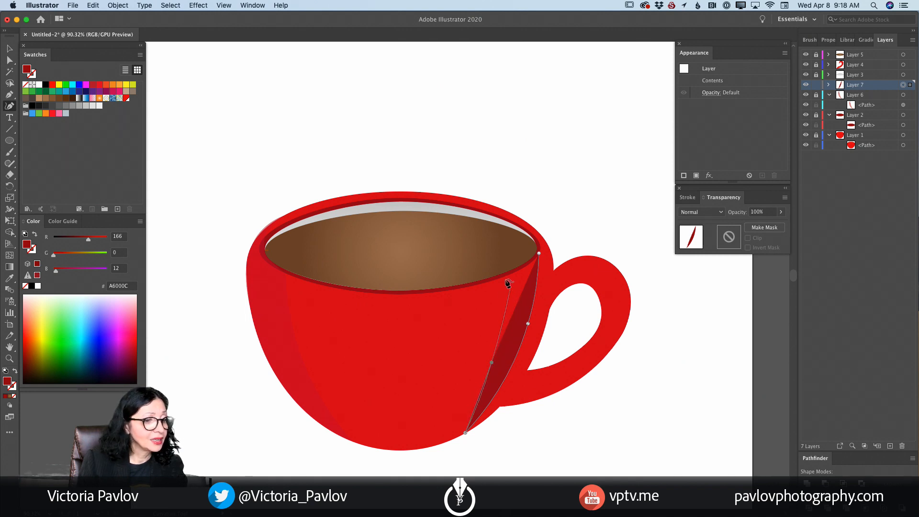
pyautogui.click(505, 277)
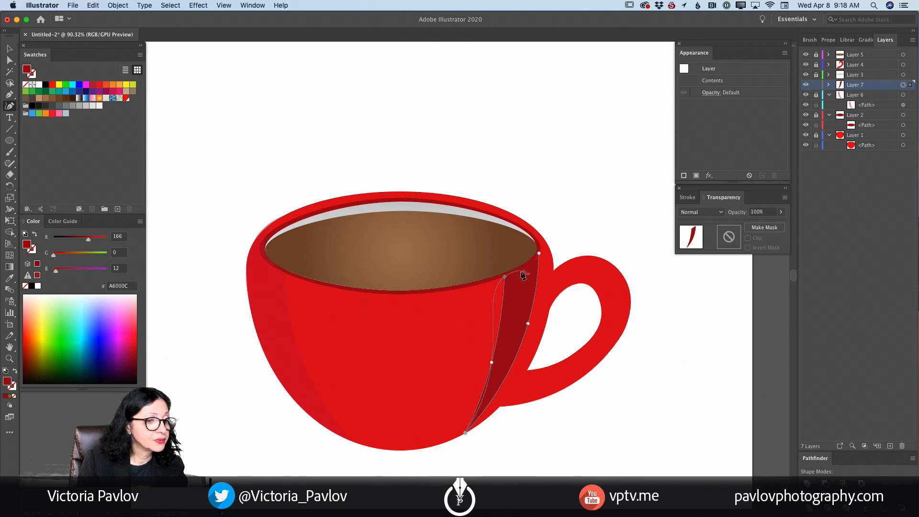
pyautogui.doubleClick(505, 277)
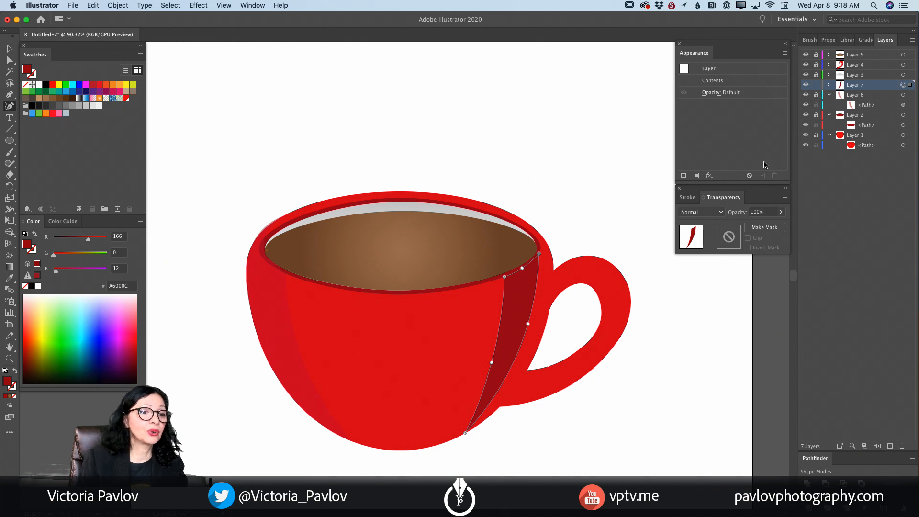
# - Set the opacity of Layer 7 with the right-side shading to 42%
pyautogui.click(711, 93)
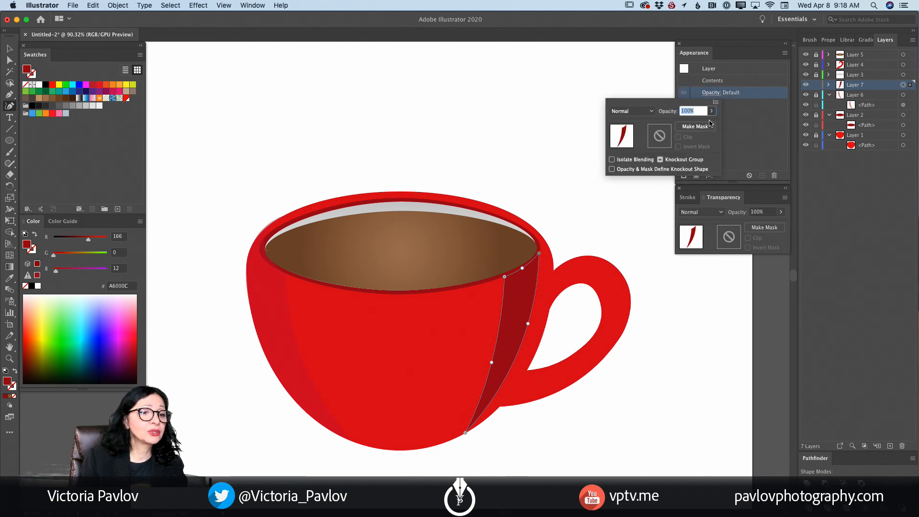
pyautogui.click(711, 111)
pyautogui.moveTo(709, 124); pyautogui.dragTo(689, 124)
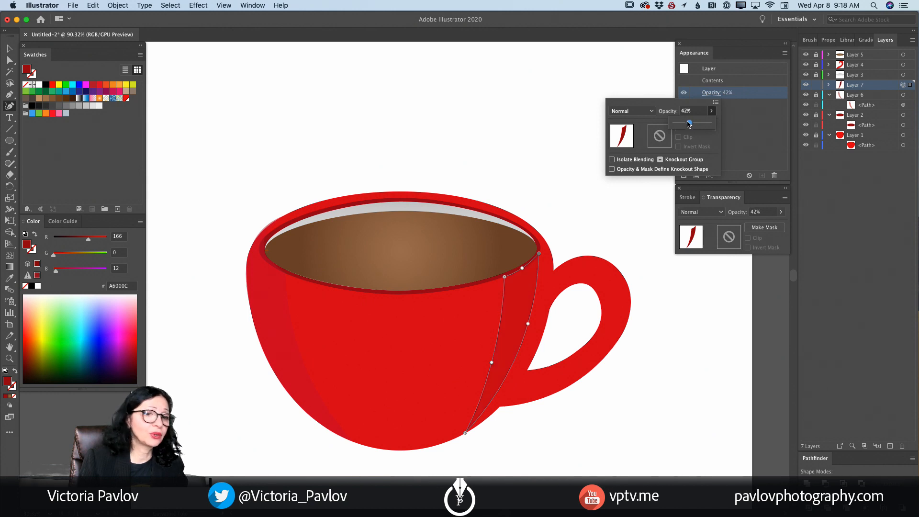
pyautogui.click(816, 88)
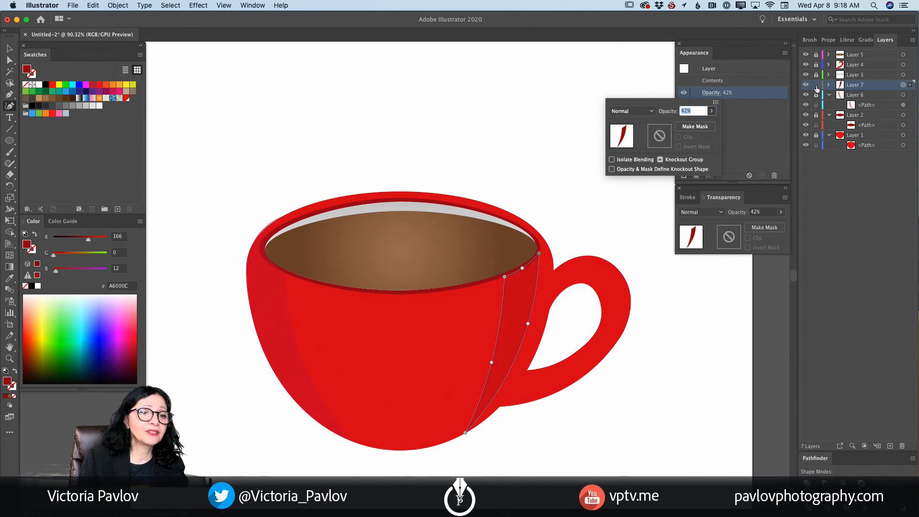
pyautogui.click(816, 89)
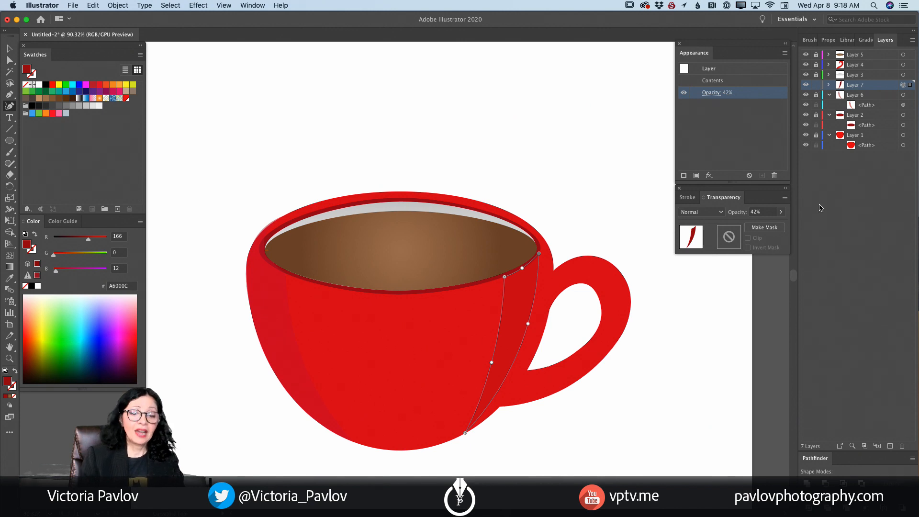
# - Create a layer above Layer 7 and trace the handle's inner edge on it from the lower joint up to the upper bend
pyautogui.click(890, 445)
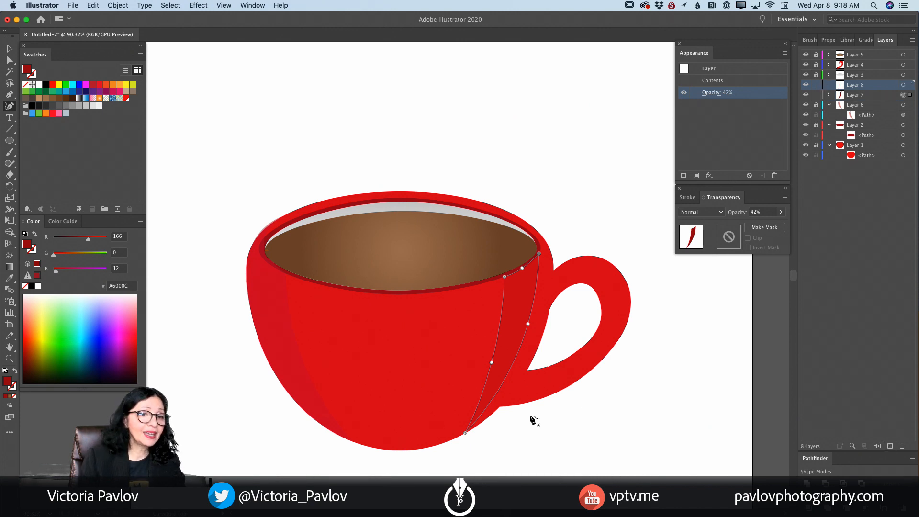
pyautogui.click(904, 86)
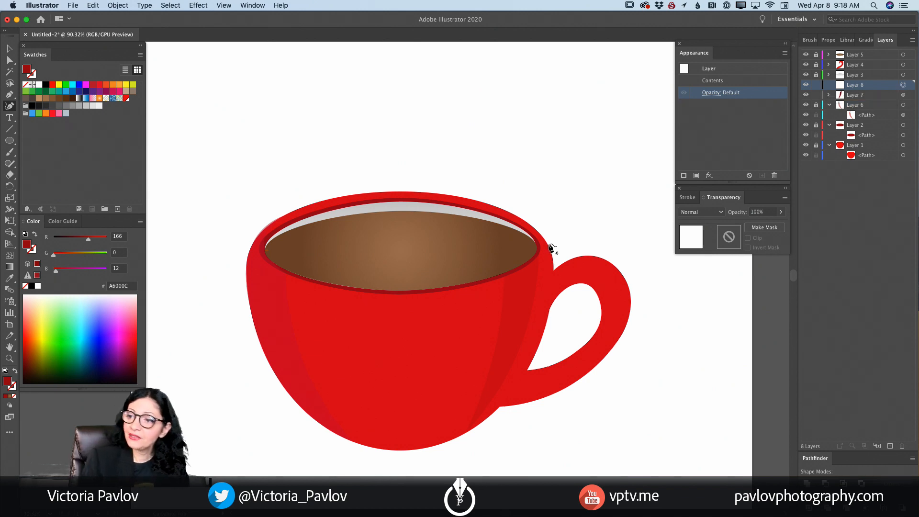
pyautogui.click(527, 370)
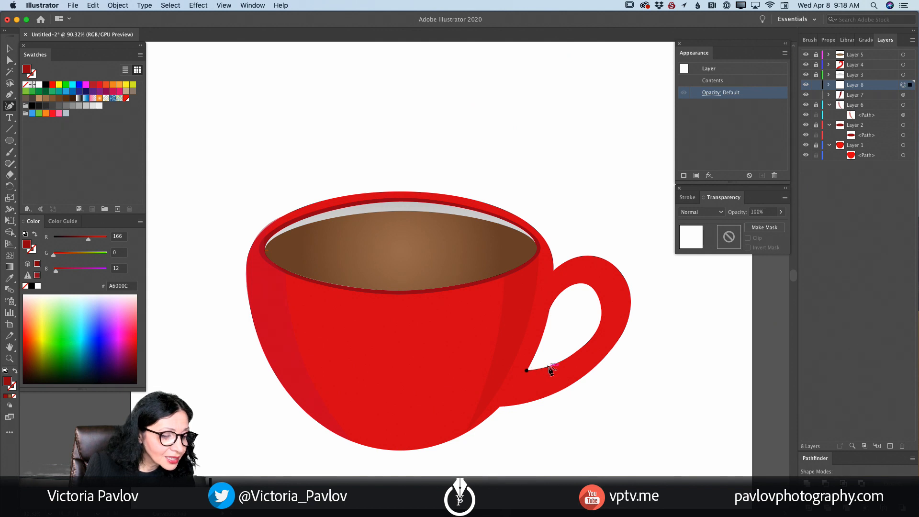
pyautogui.click(549, 367)
pyautogui.click(575, 353)
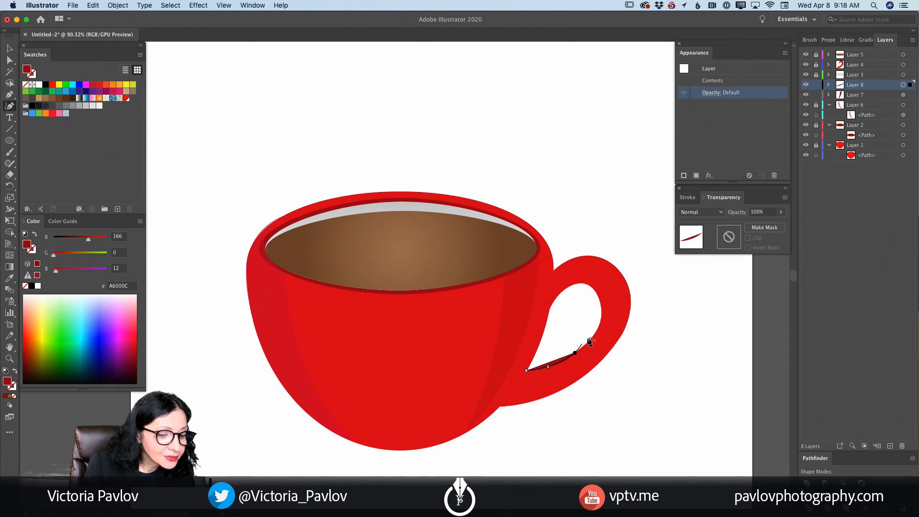
pyautogui.click(597, 332)
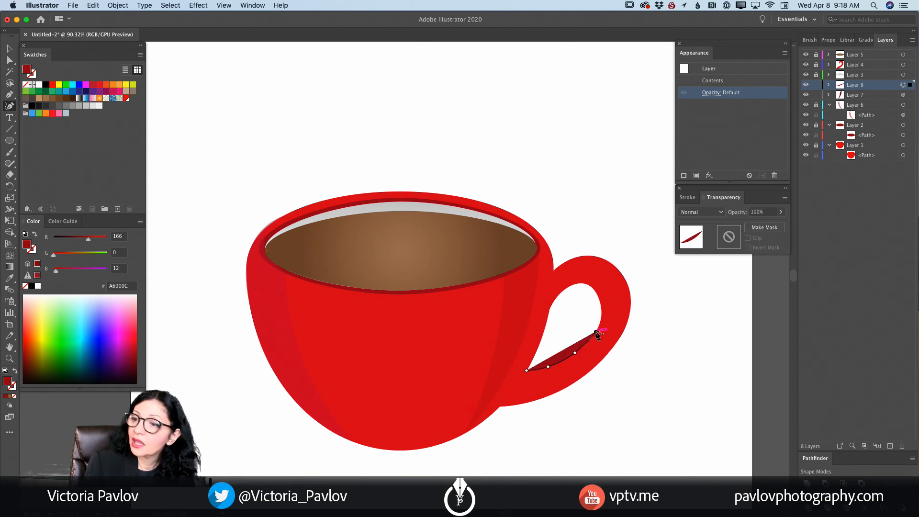
pyautogui.click(607, 306)
pyautogui.click(607, 289)
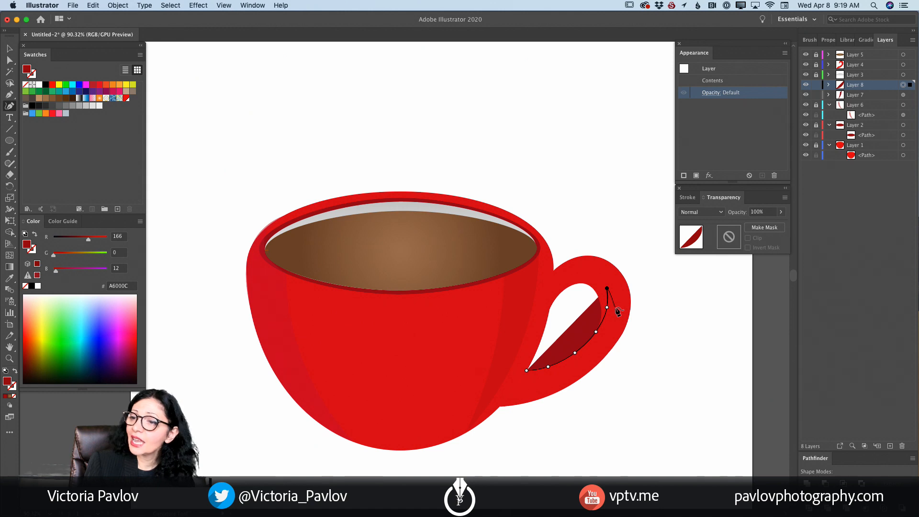
# - Trace the handle shading back down inside the outer edge to the cup and close the shape at its starting anchor
pyautogui.click(615, 307)
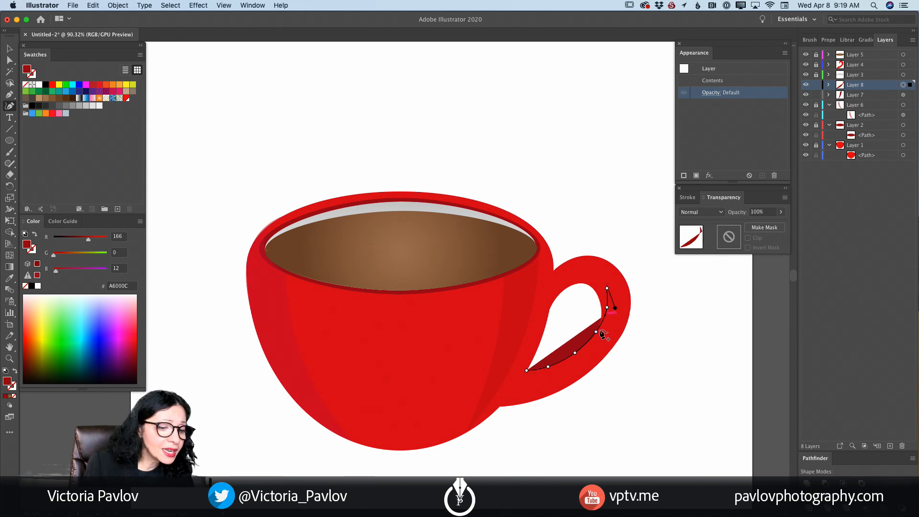
pyautogui.click(586, 364)
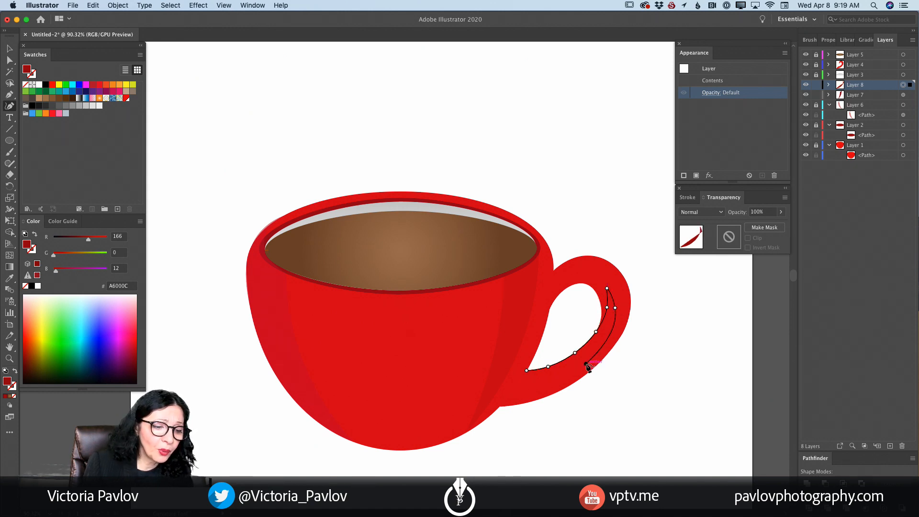
pyautogui.click(505, 403)
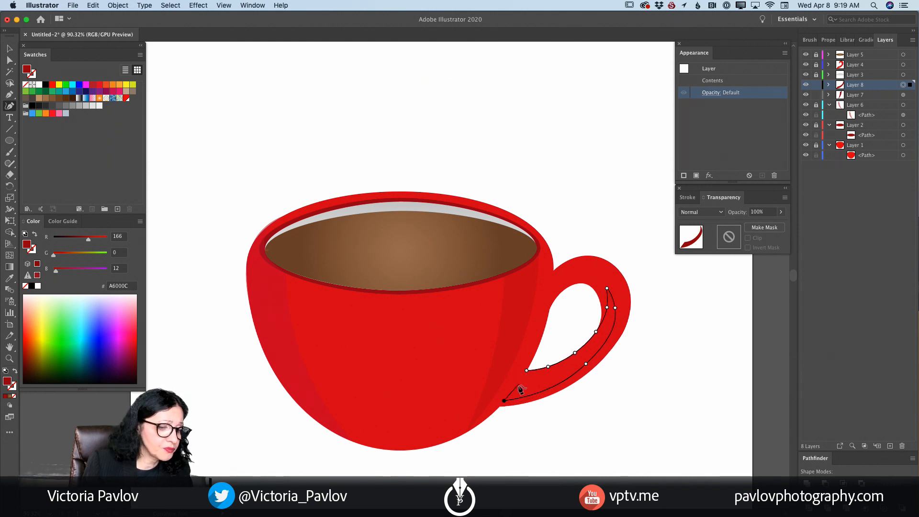
pyautogui.click(517, 386)
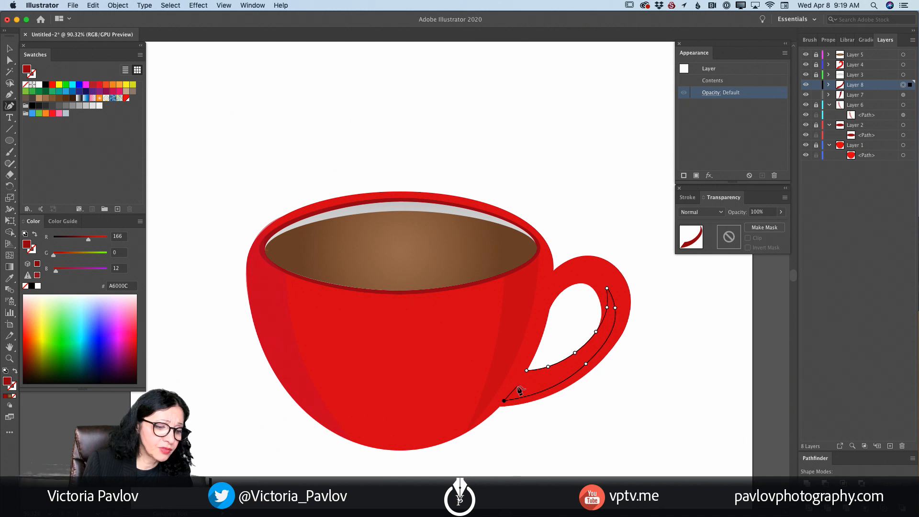
pyautogui.click(527, 372)
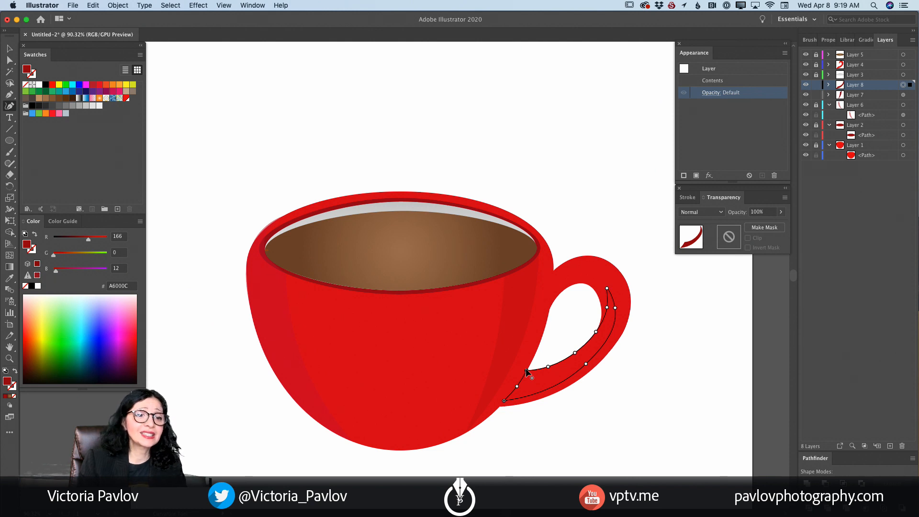
# - Move Layer 8 above Layer 4 and extend the handle shading's upper tip higher along the handle
pyautogui.moveTo(849, 87); pyautogui.dragTo(849, 63)
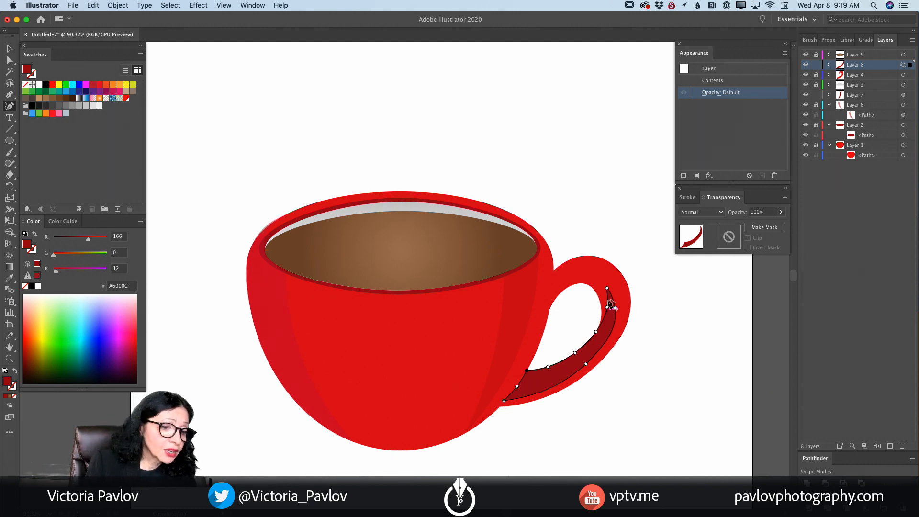
pyautogui.click(607, 288)
pyautogui.press('super+z')
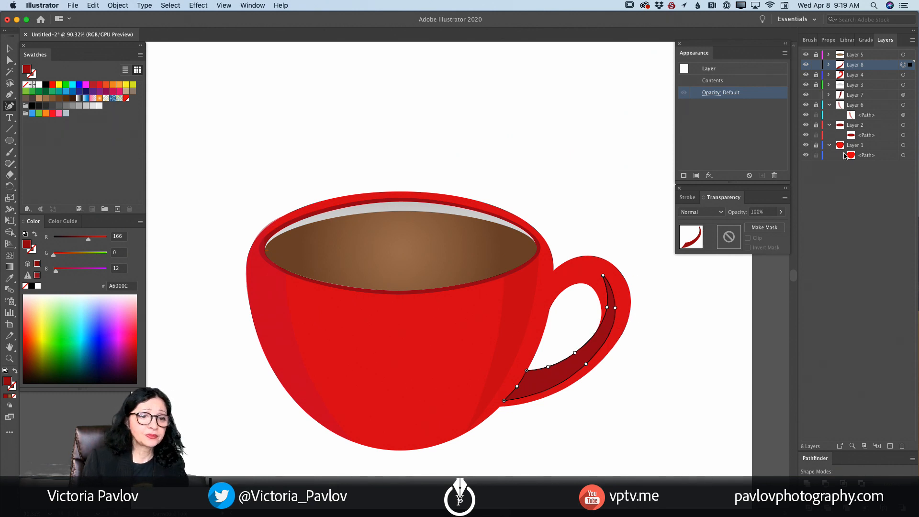
# - Set the opacity of Layer 8 with the handle shading to 41% and lock the layer
pyautogui.click(715, 94)
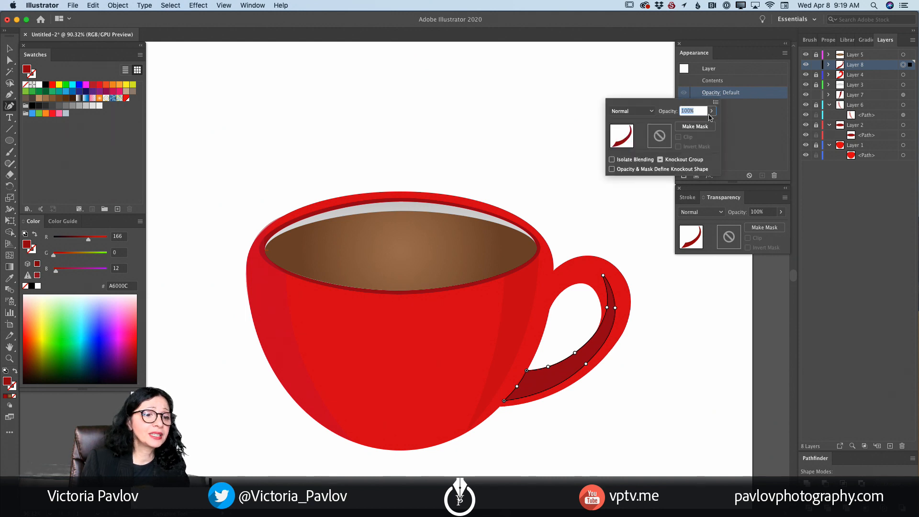
pyautogui.click(711, 110)
pyautogui.moveTo(712, 124); pyautogui.dragTo(690, 126)
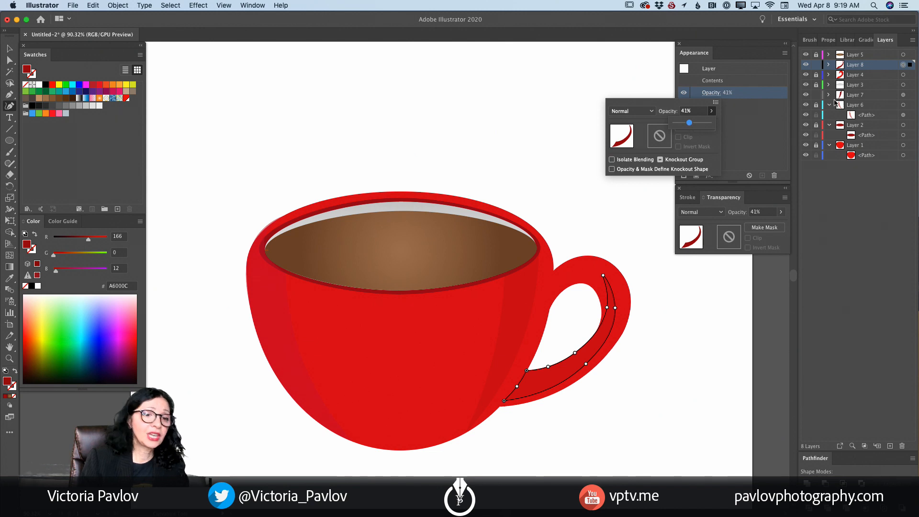
pyautogui.click(817, 68)
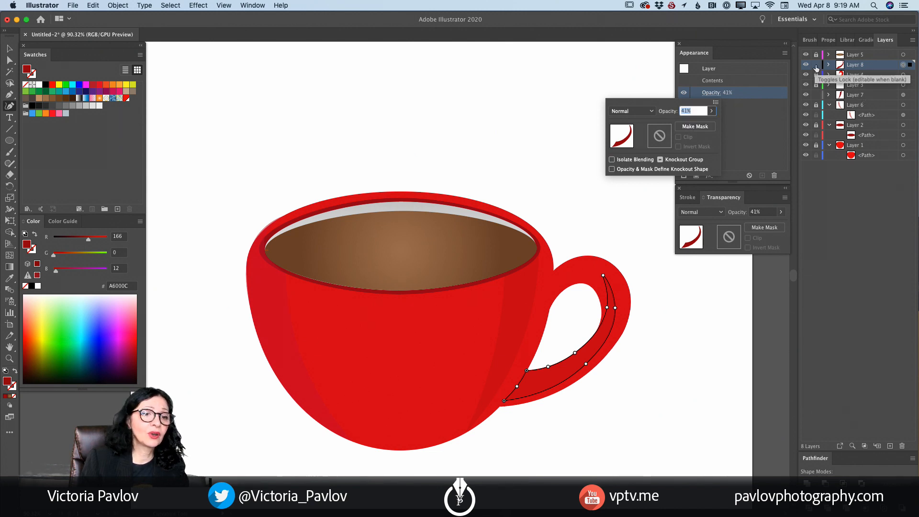
pyautogui.click(816, 68)
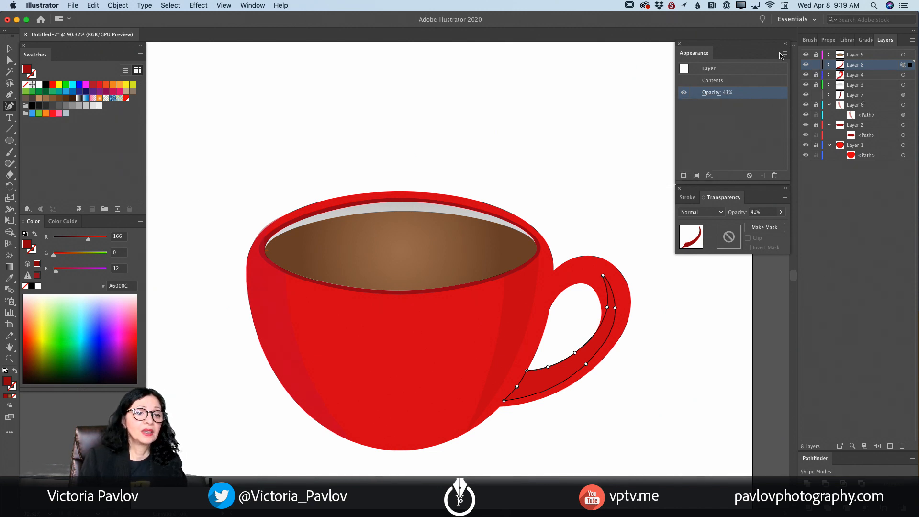
pyautogui.click(816, 65)
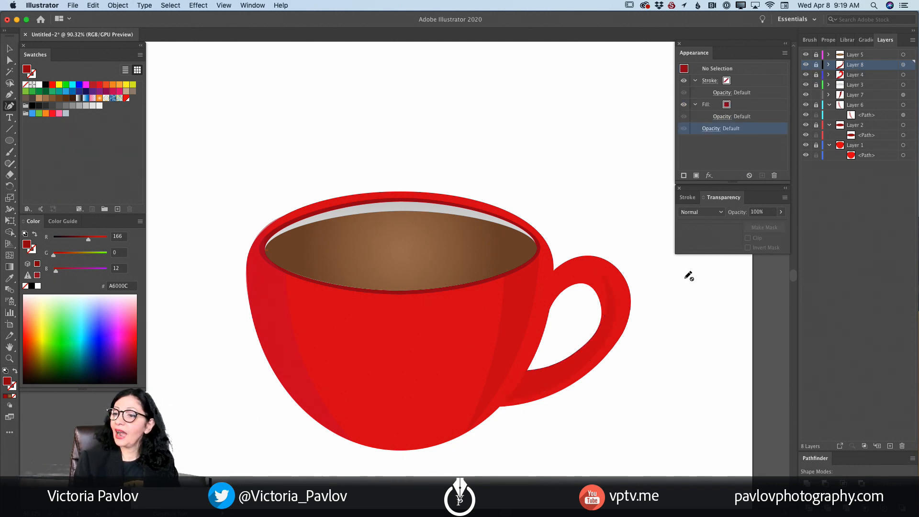
# - Create a new layer above Layer 8 and set the fill to pale pink FFD3CB
pyautogui.click(890, 446)
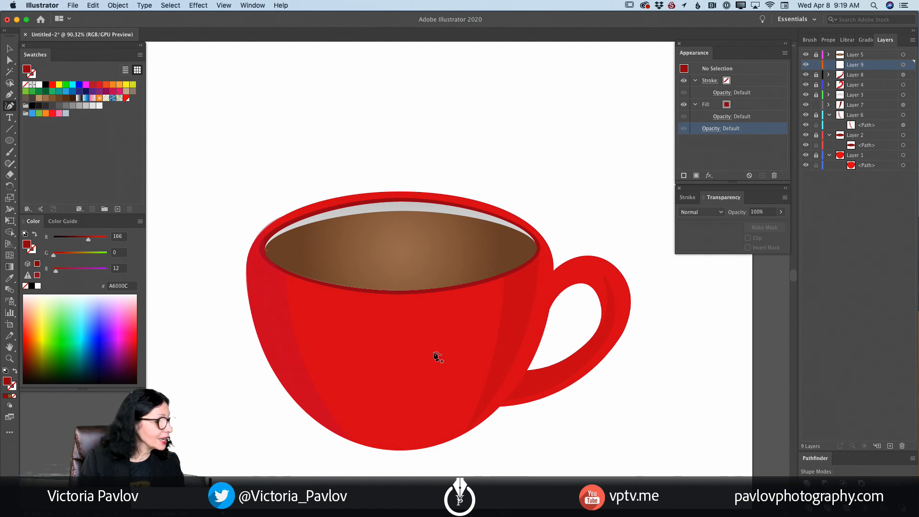
pyautogui.click(30, 306)
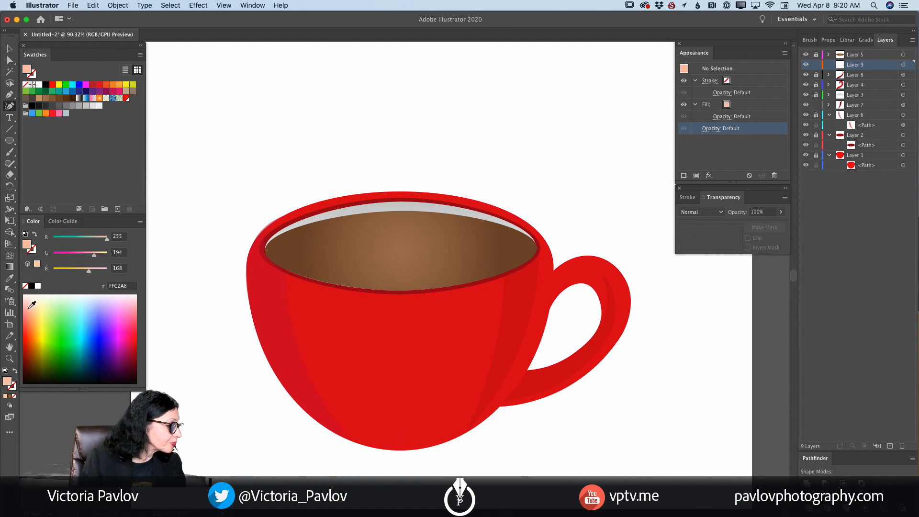
pyautogui.click(31, 298)
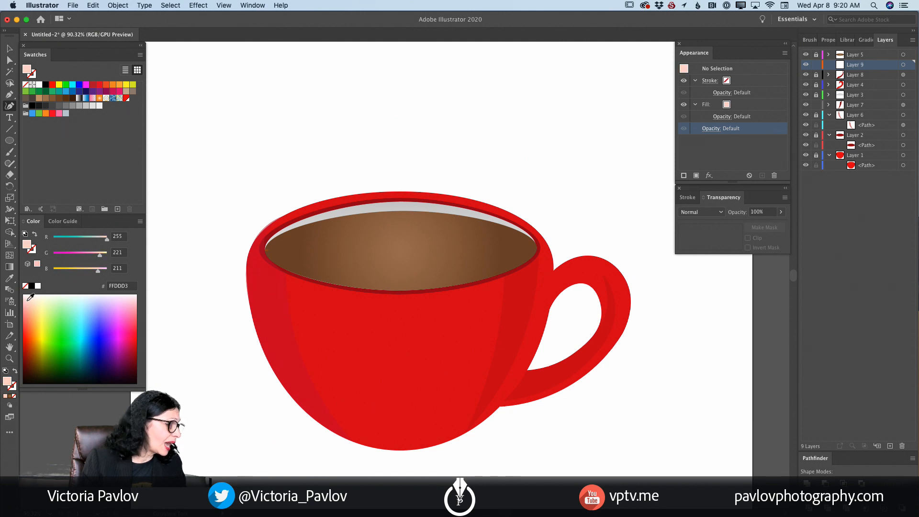
pyautogui.click(29, 298)
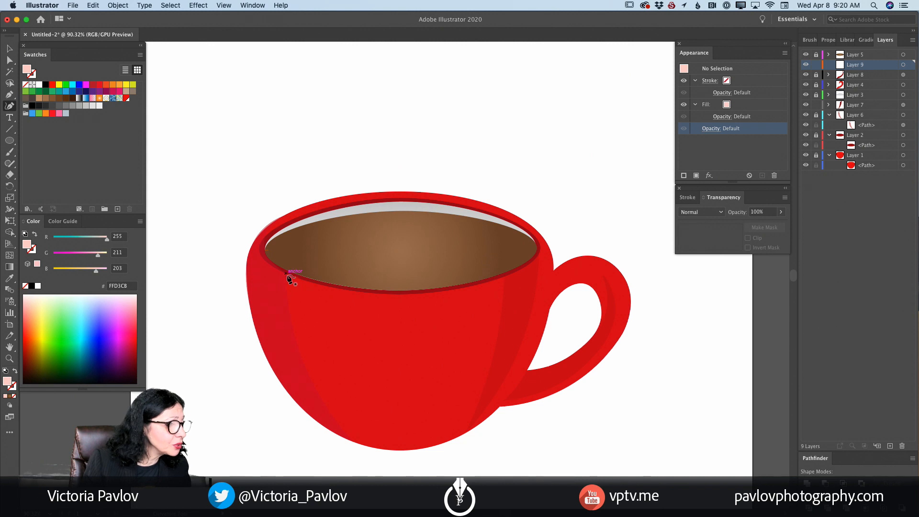
# - Draw a closed, curved highlight band on Layer 9, running from the cup's left front rim down to its bottom edge
pyautogui.click(286, 274)
pyautogui.click(311, 282)
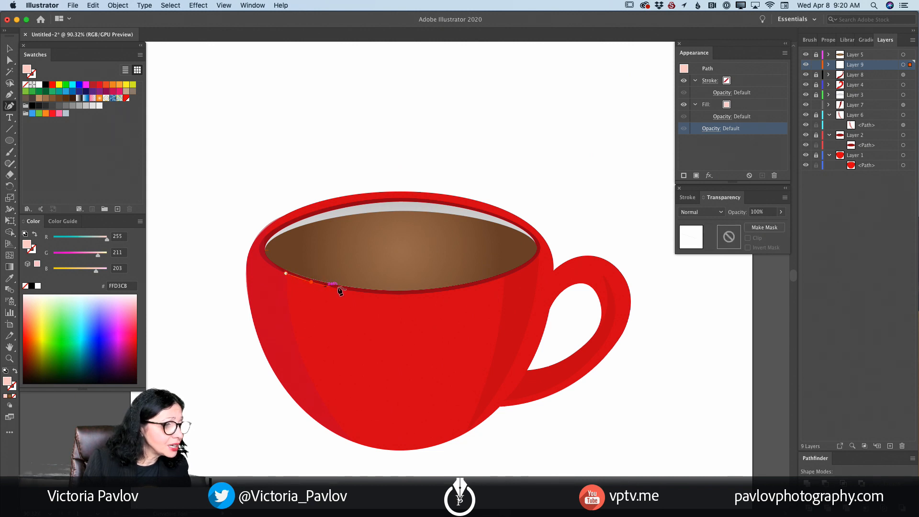
pyautogui.click(343, 289)
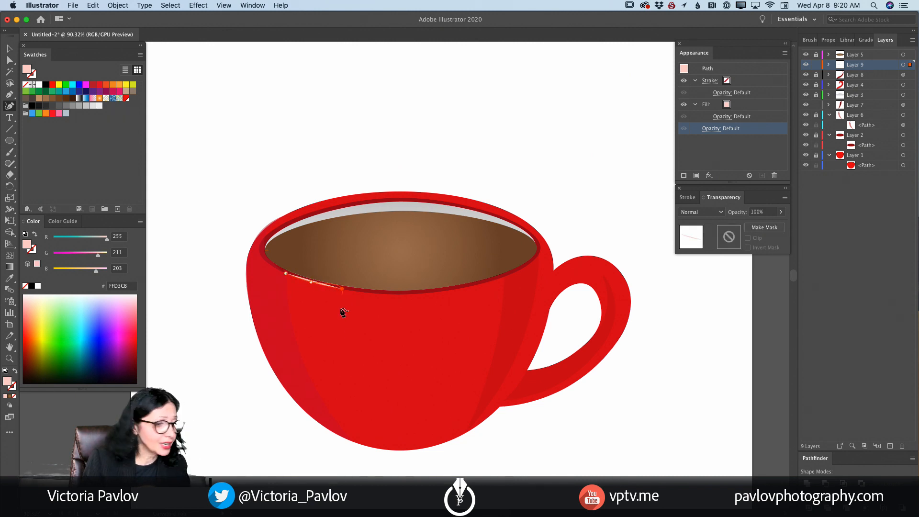
pyautogui.click(348, 348)
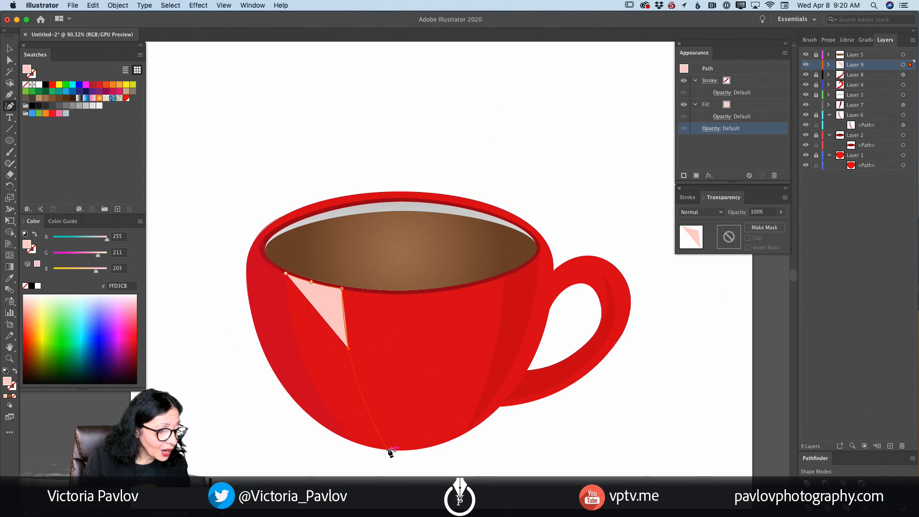
pyautogui.click(388, 449)
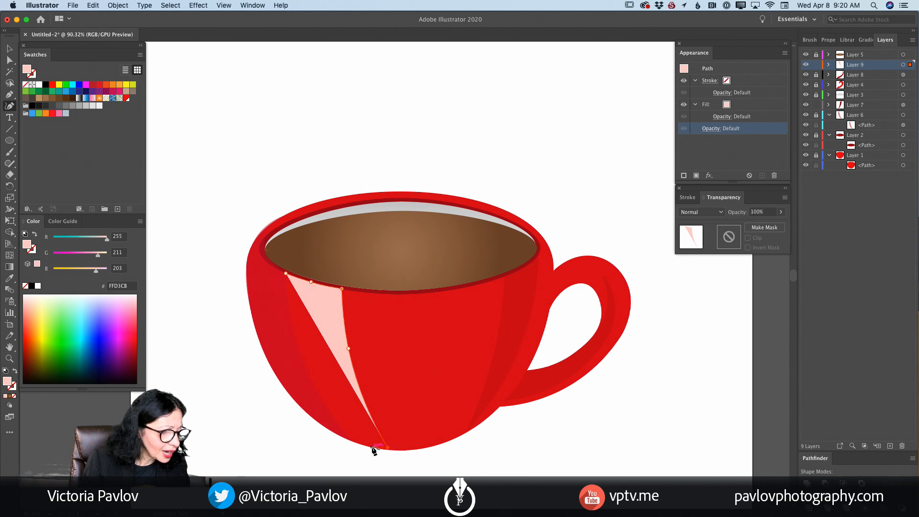
pyautogui.click(372, 447)
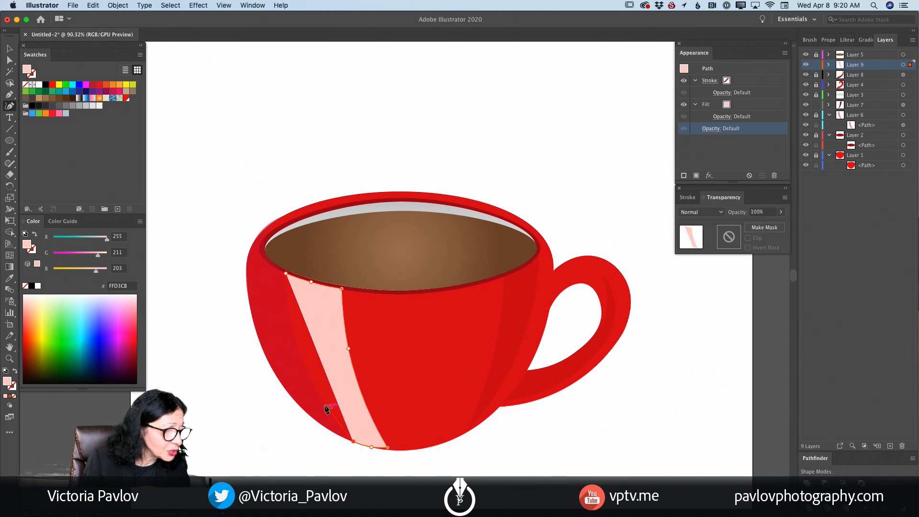
pyautogui.click(325, 403)
pyautogui.click(300, 353)
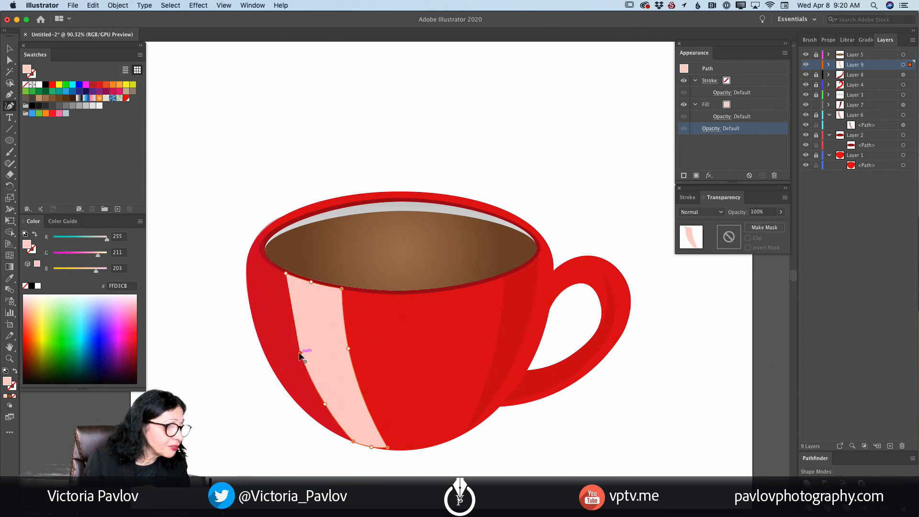
pyautogui.click(286, 274)
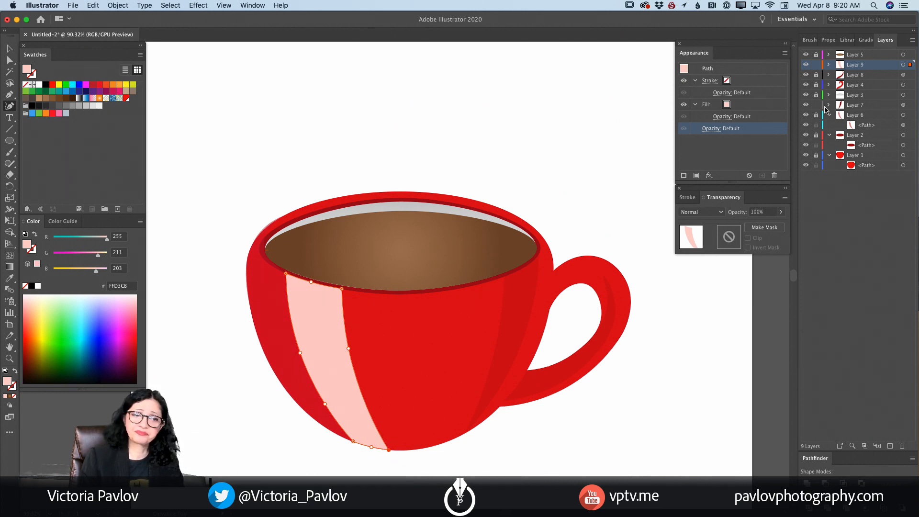
# - Set the fill opacity of the cup's left highlight band to 45% and lock Layer 9
pyautogui.click(722, 117)
pyautogui.click(723, 135)
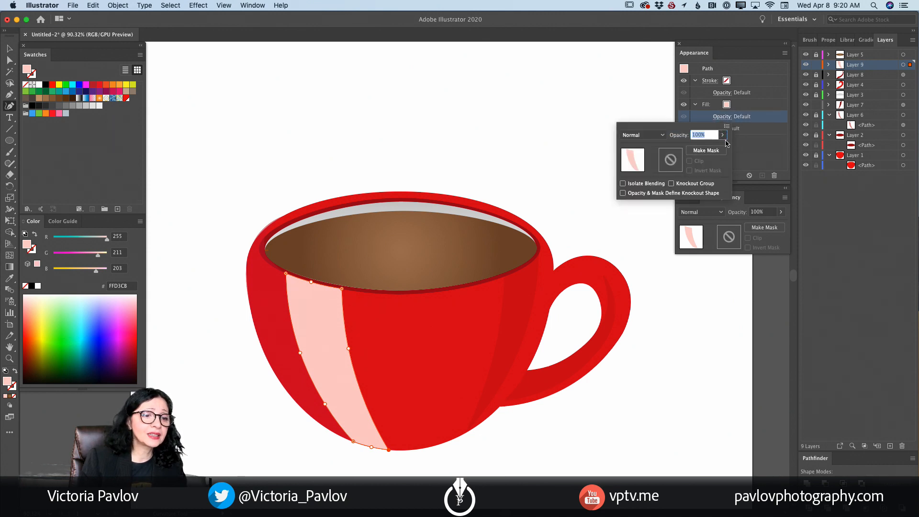
pyautogui.moveTo(721, 148); pyautogui.dragTo(703, 148)
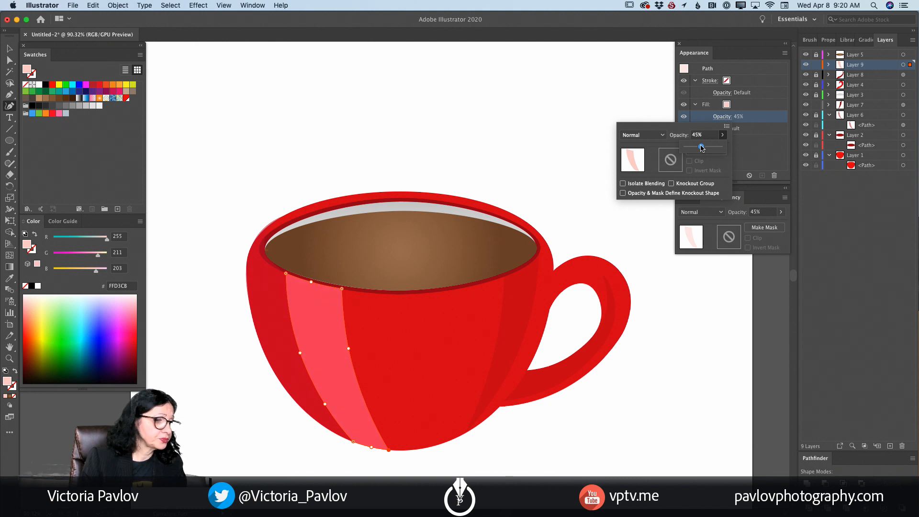
pyautogui.click(815, 65)
pyautogui.click(817, 65)
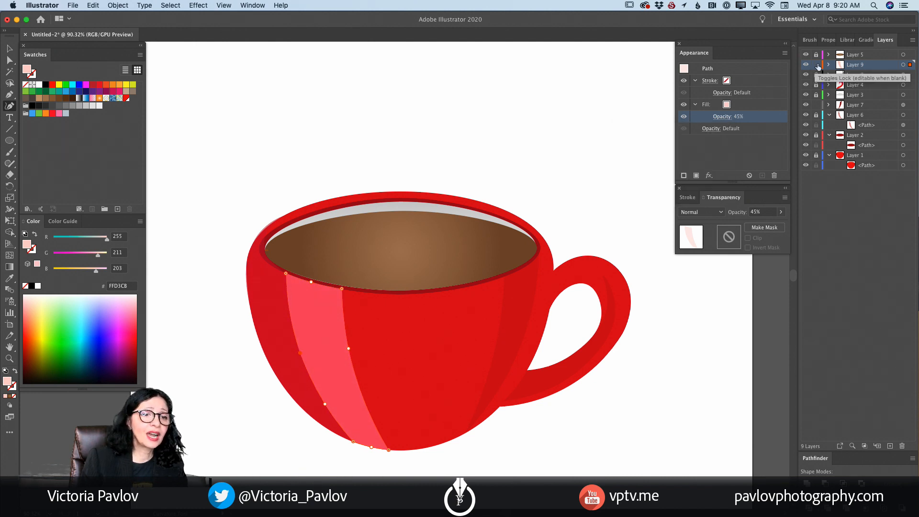
pyautogui.click(817, 65)
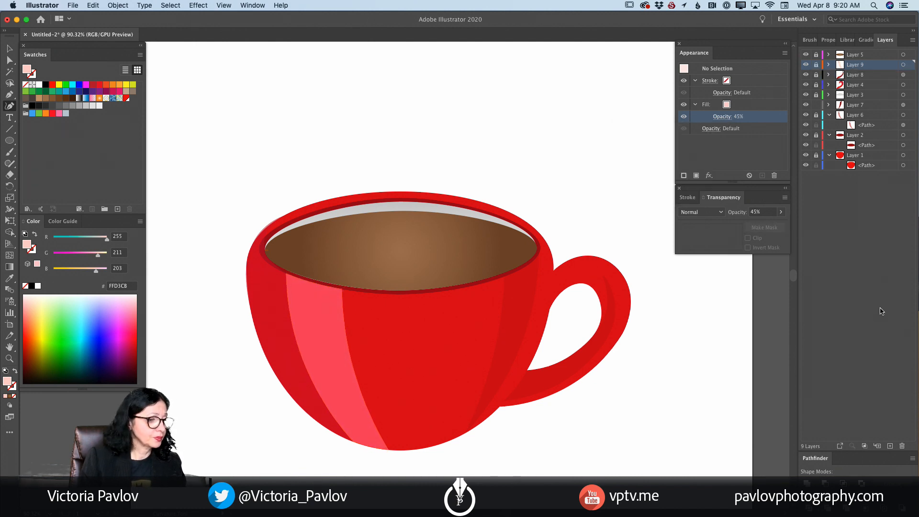
# - Create a new layer above Layer 9 and draw a thin closed highlight along the cup's right edge beside the handle opening
pyautogui.click(890, 446)
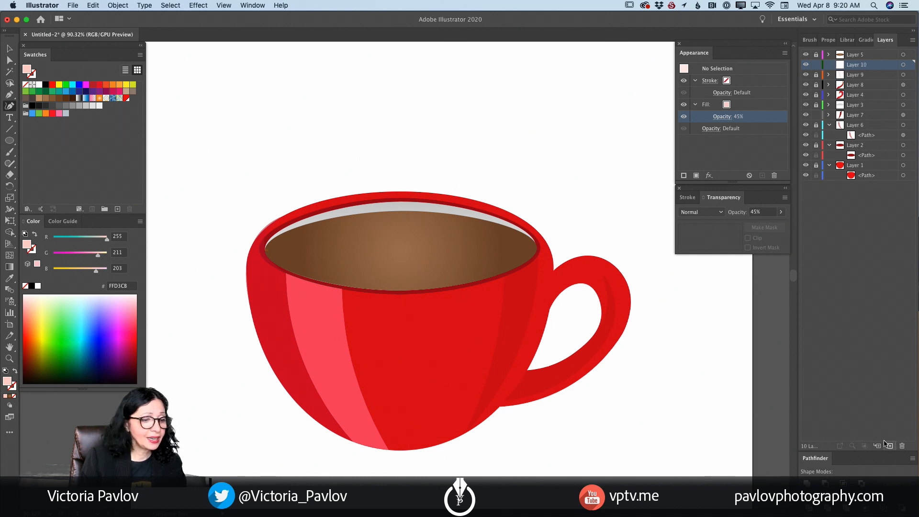
pyautogui.click(553, 272)
pyautogui.click(549, 305)
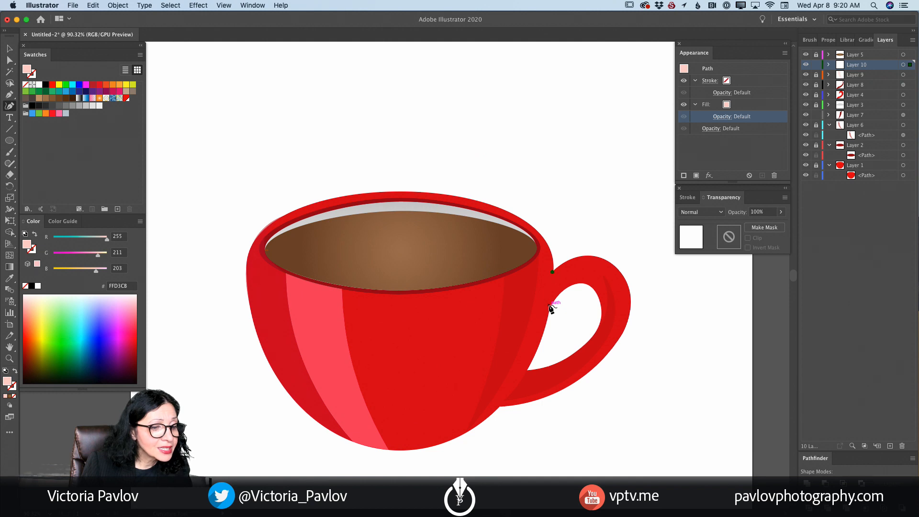
pyautogui.click(545, 330)
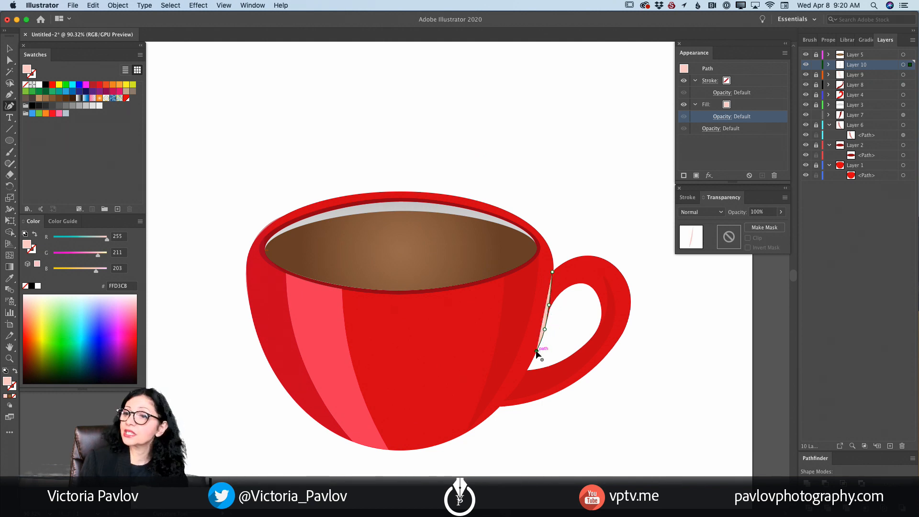
pyautogui.click(541, 302)
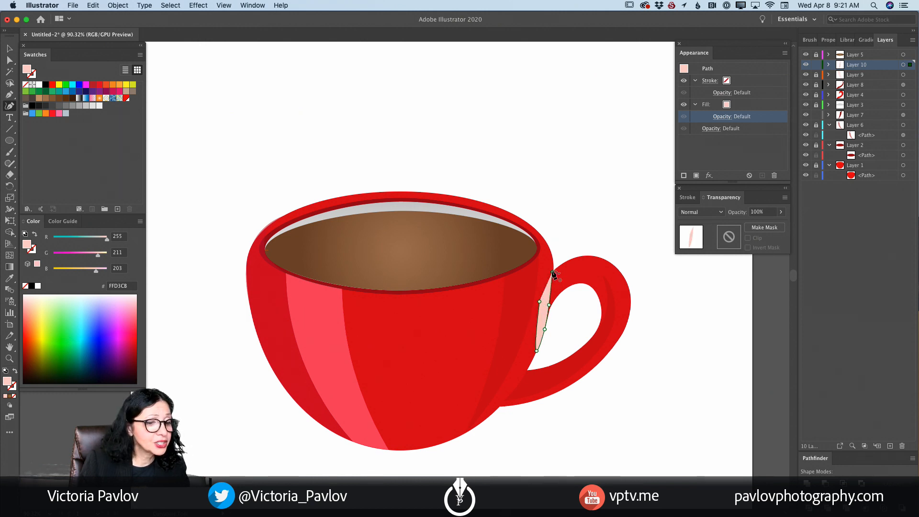
pyautogui.click(553, 274)
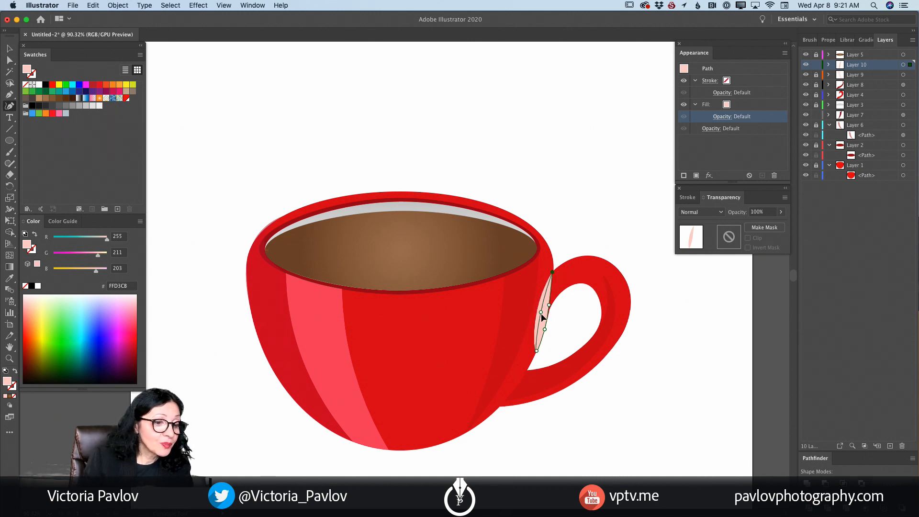
# - Reshape the right-edge highlight by slimming its inner side, lengthening its lower tip and extending its upper end toward the rim
pyautogui.moveTo(542, 314); pyautogui.dragTo(542, 316)
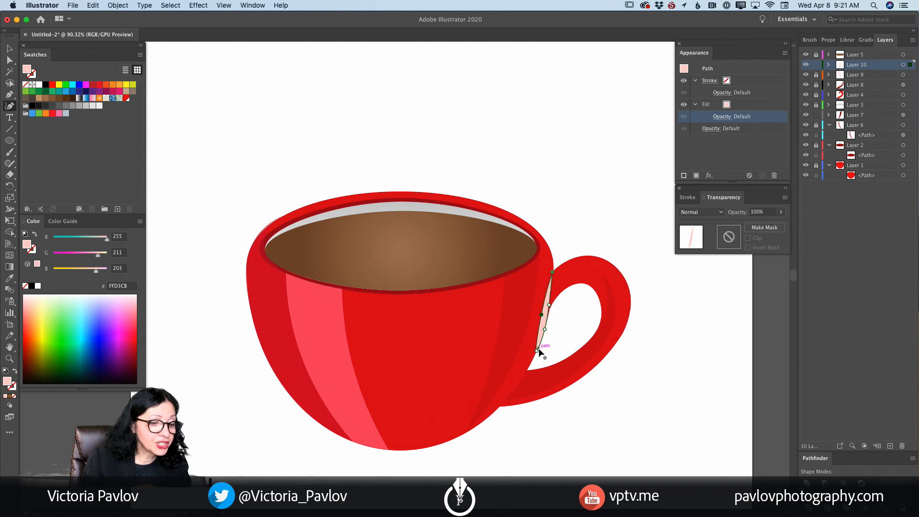
pyautogui.click(538, 351)
pyautogui.moveTo(537, 352); pyautogui.dragTo(535, 356)
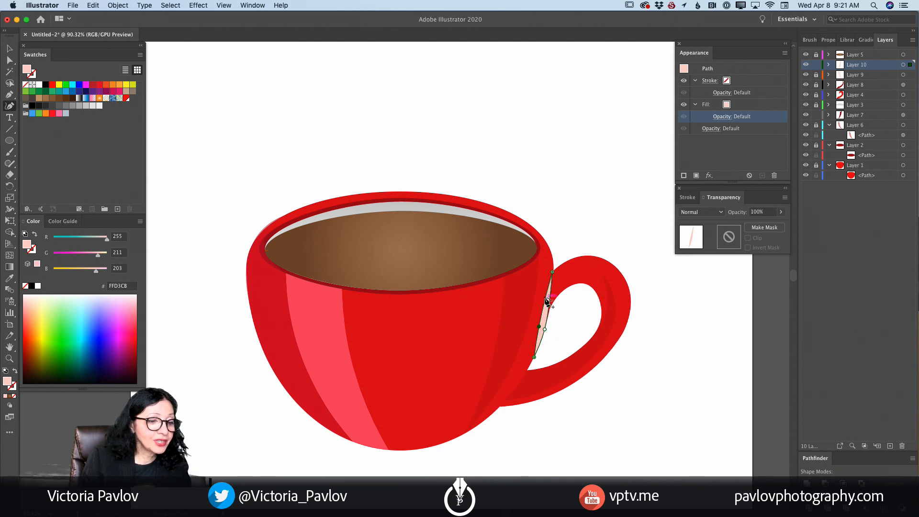
pyautogui.moveTo(545, 299); pyautogui.dragTo(547, 260)
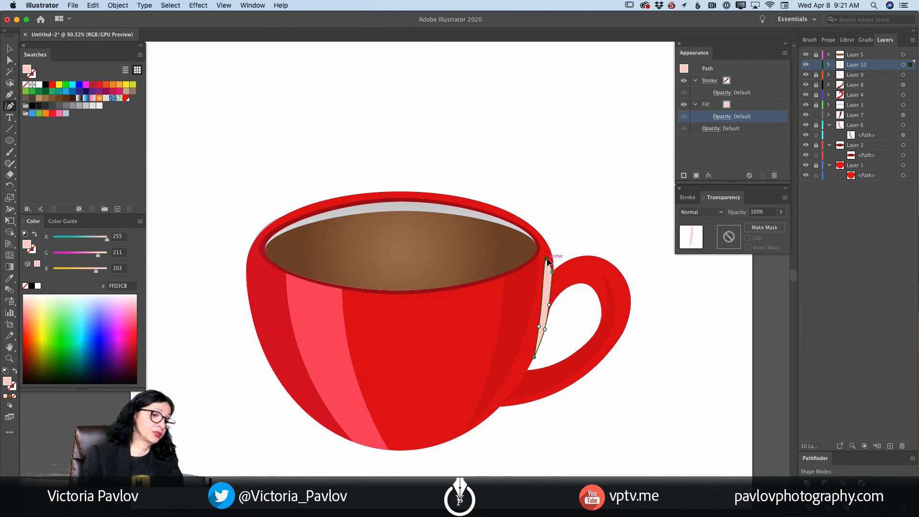
# - Set the fill opacity of the cup's right-edge highlight to 62% and deselect it
pyautogui.click(725, 123)
pyautogui.click(723, 135)
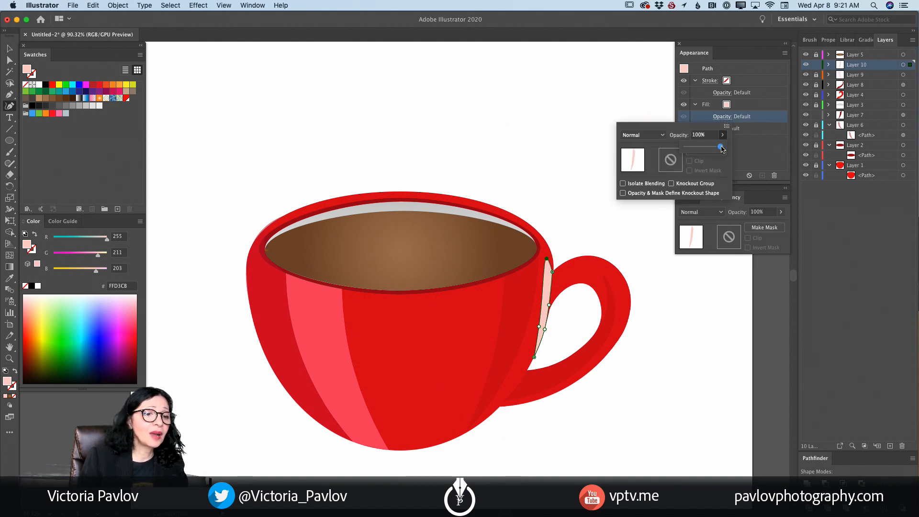
pyautogui.moveTo(722, 149); pyautogui.dragTo(707, 148)
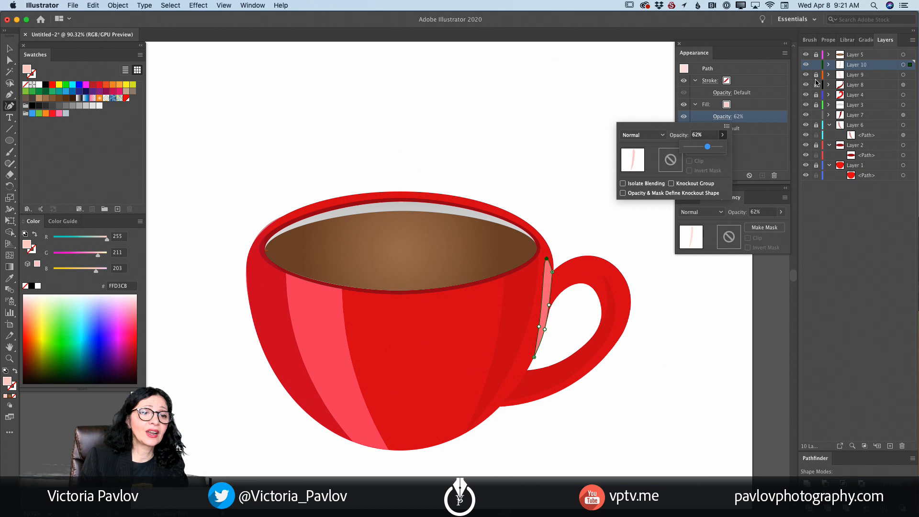
pyautogui.click(815, 68)
pyautogui.click(818, 68)
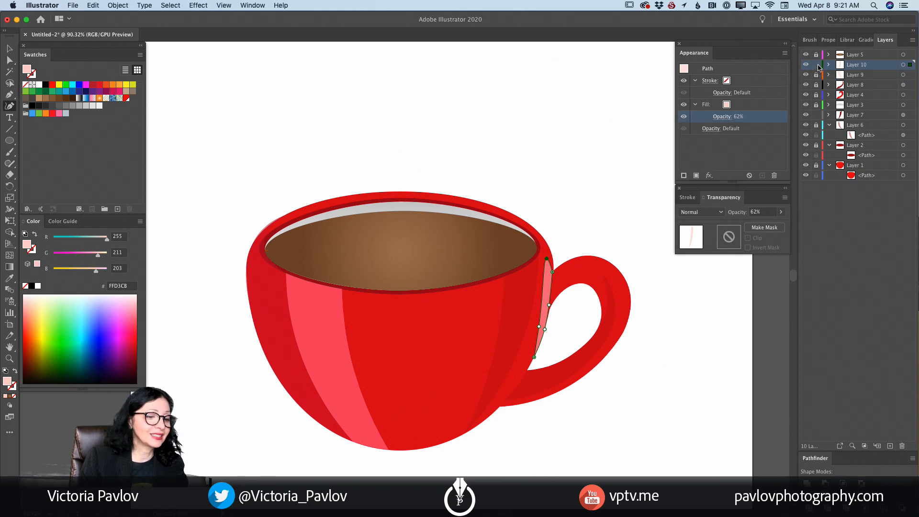
pyautogui.press('v')
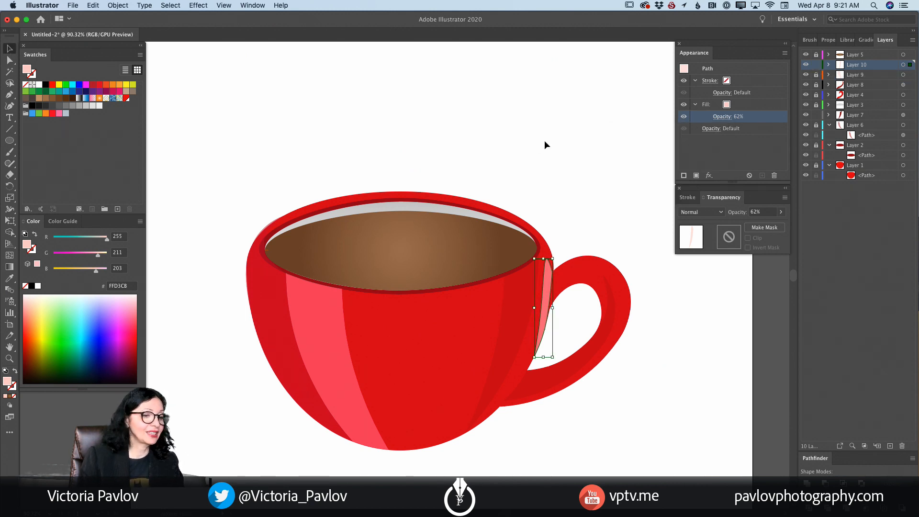
pyautogui.click(545, 142)
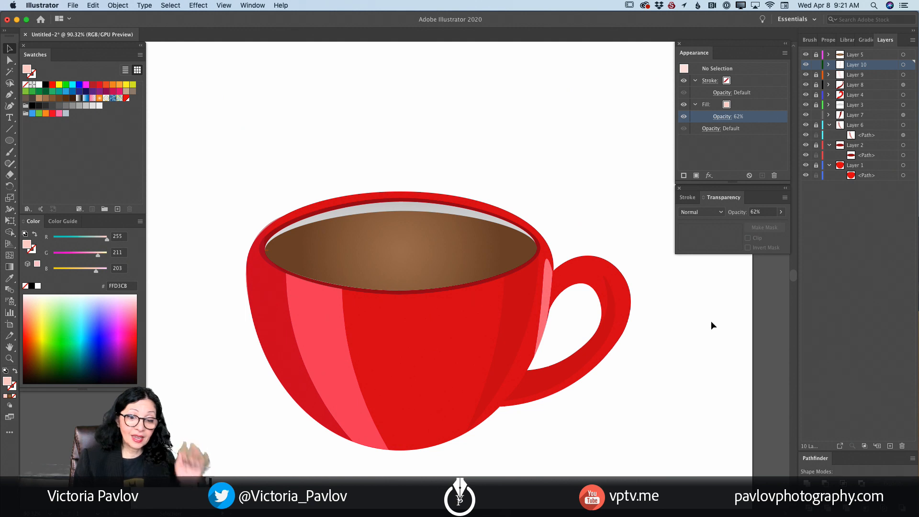
# - Create and target a new layer above Layer 10, choose the Curvature tool, and lock Layer 10
pyautogui.click(890, 446)
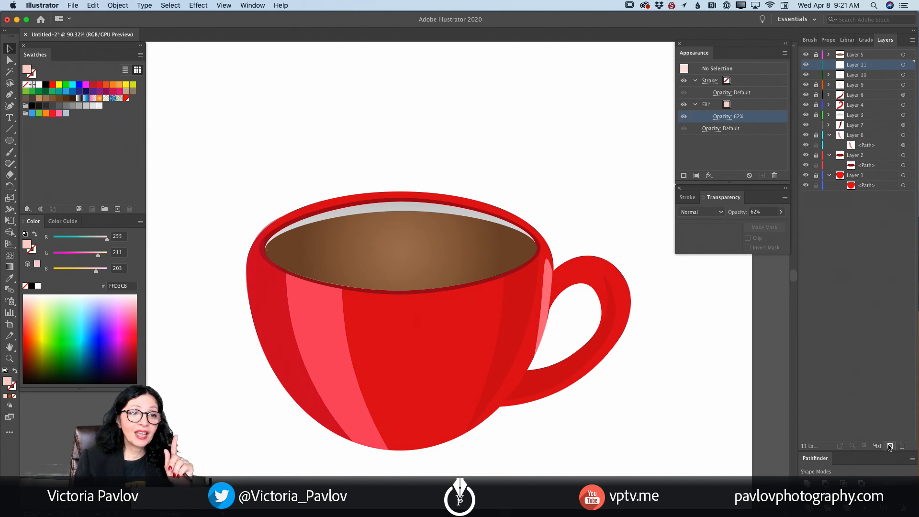
pyautogui.click(904, 66)
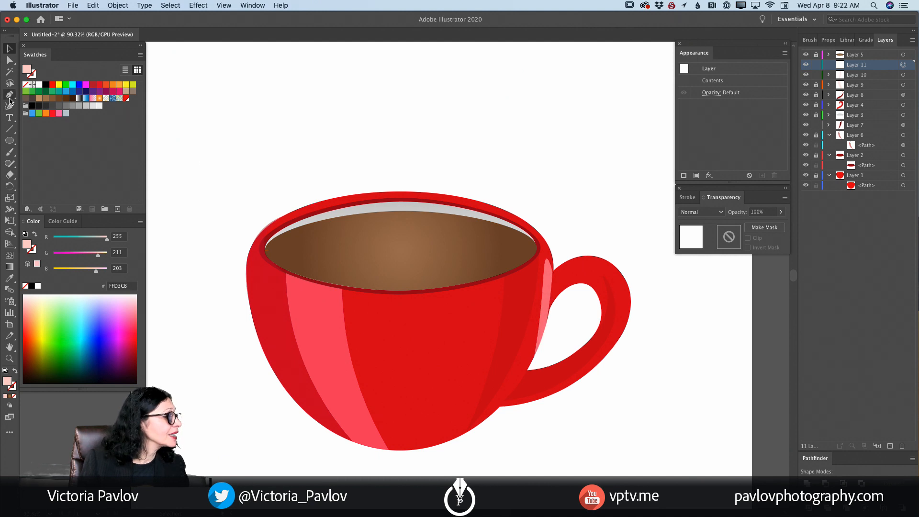
pyautogui.click(9, 106)
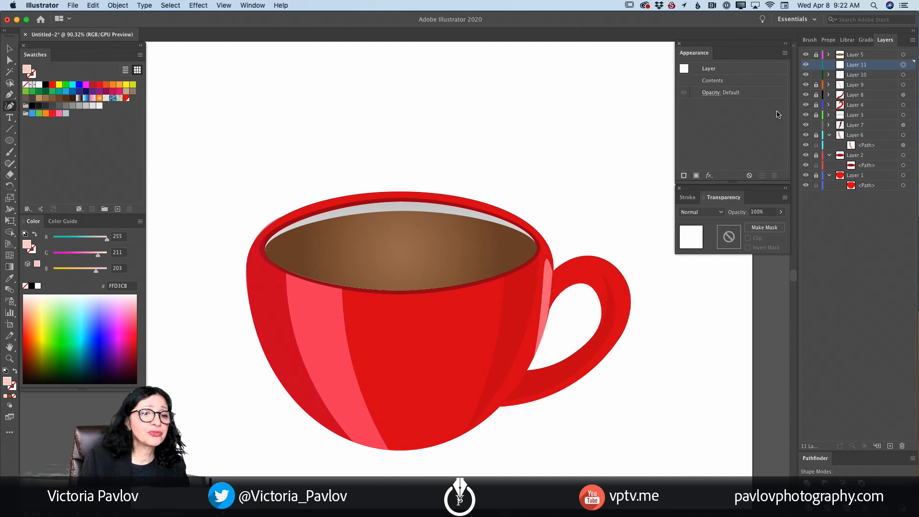
pyautogui.click(816, 75)
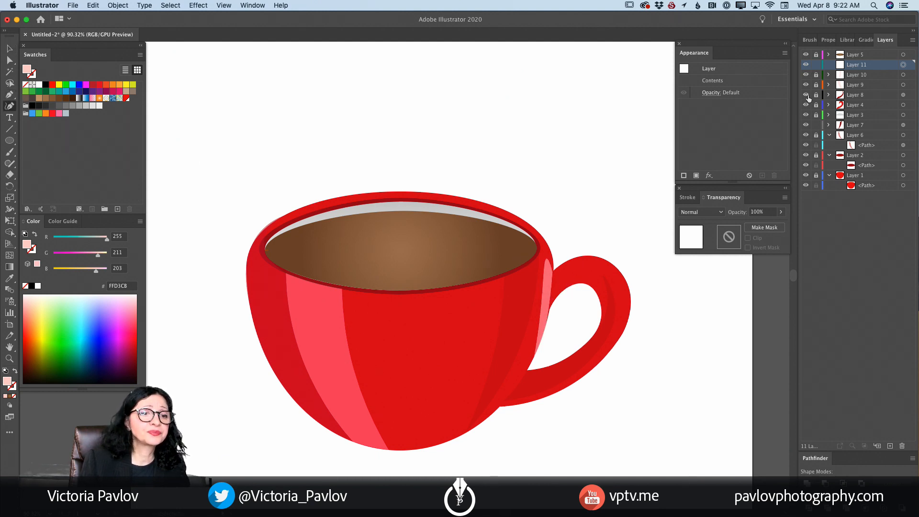
# - Draw a closed, arched highlight on Layer 11 along the top of the handle and pull its outer curve closer to the cup
pyautogui.click(556, 281)
pyautogui.click(569, 272)
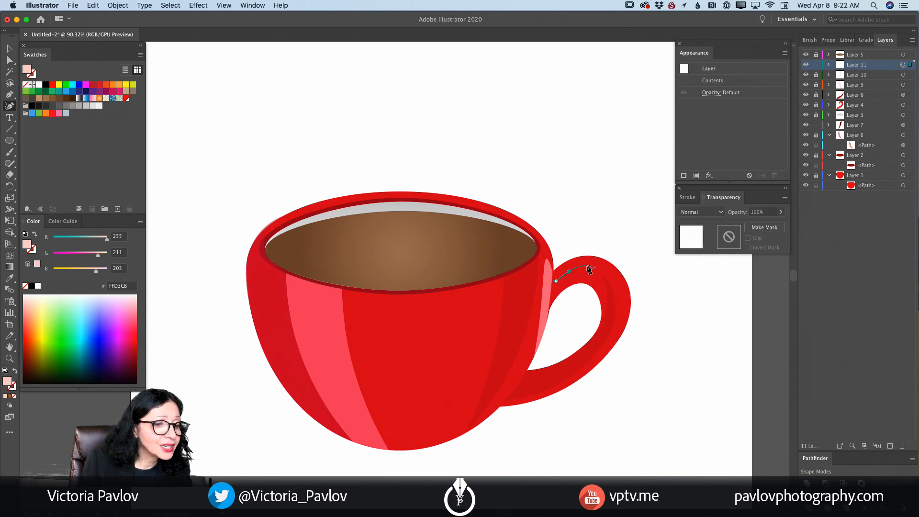
pyautogui.click(587, 265)
pyautogui.click(603, 267)
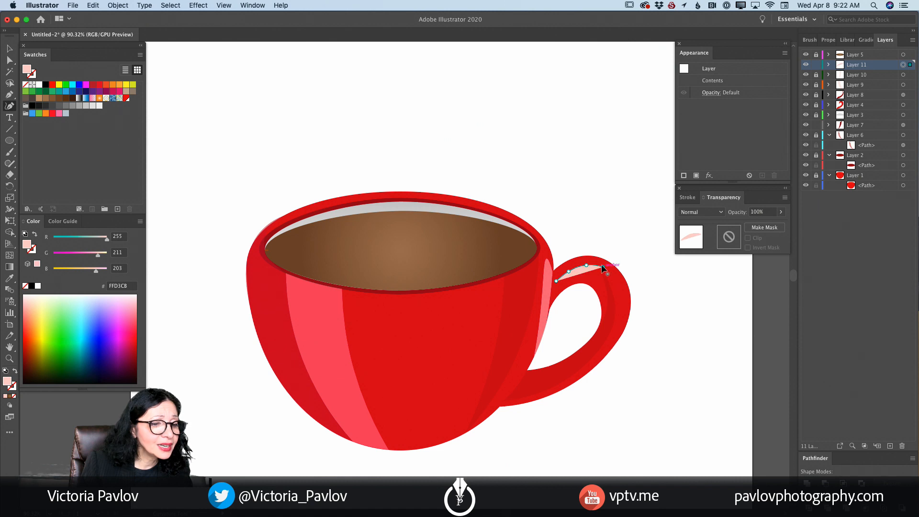
pyautogui.click(591, 256)
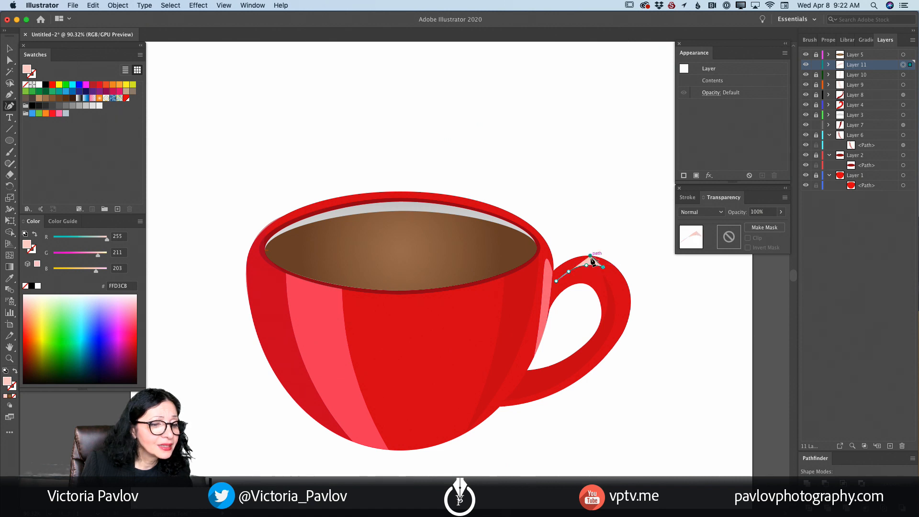
pyautogui.click(569, 261)
pyautogui.click(557, 282)
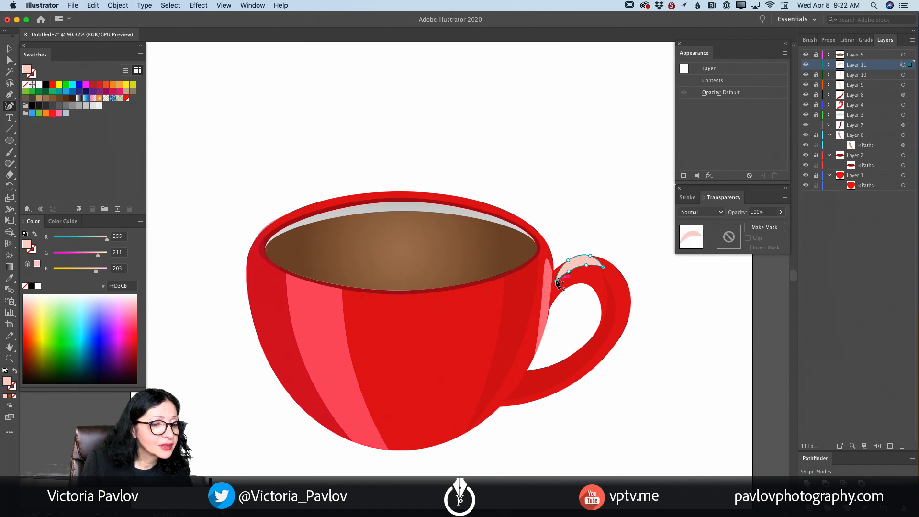
pyautogui.moveTo(592, 260); pyautogui.dragTo(558, 273)
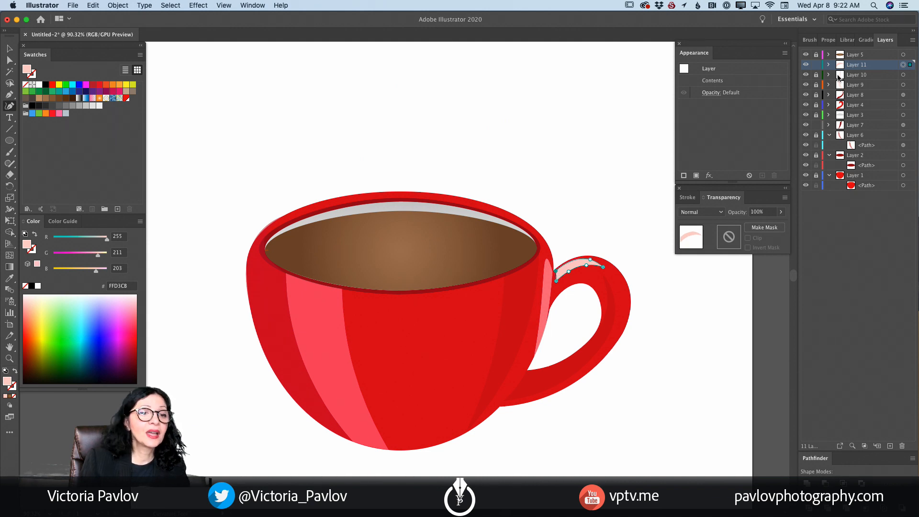
# - Lock Layer 11 and make Layer 5 the active layer
pyautogui.click(817, 66)
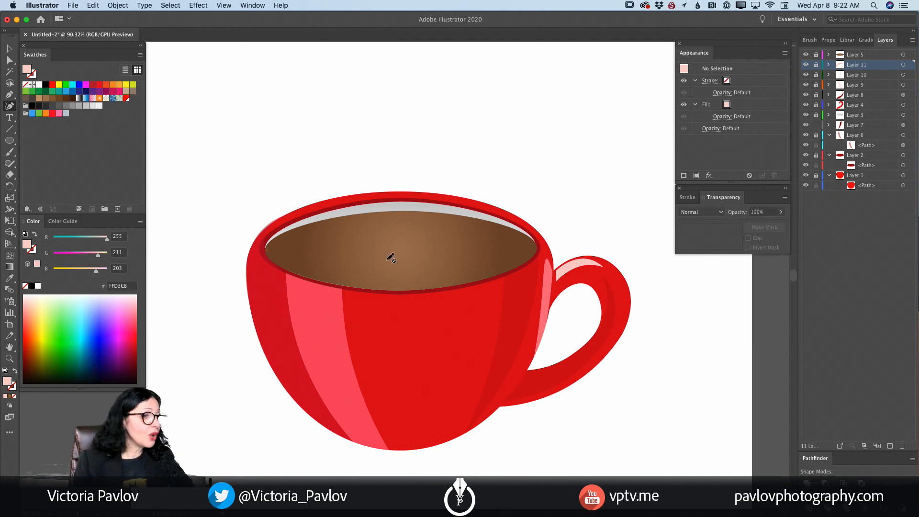
pyautogui.click(868, 55)
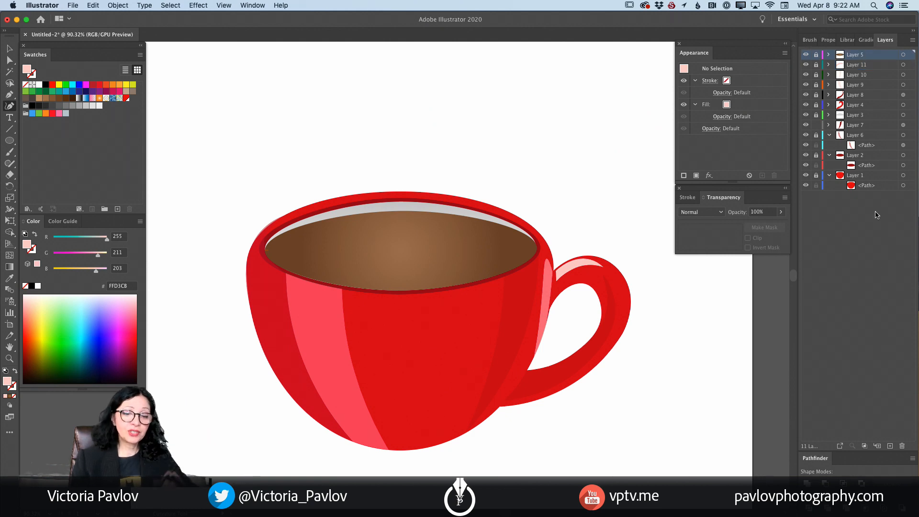
# - Create and target a new layer above Layer 5 and set the fill color to near-white FFFCFC
pyautogui.click(890, 446)
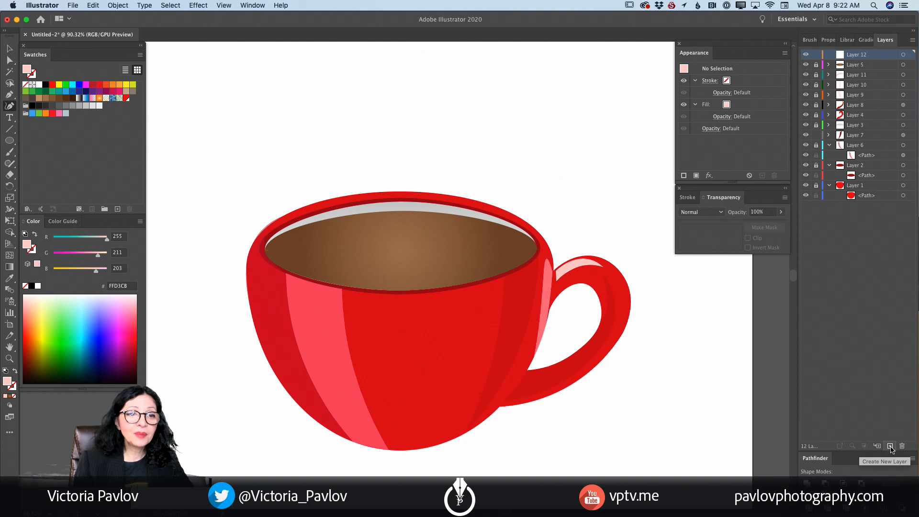
pyautogui.click(903, 56)
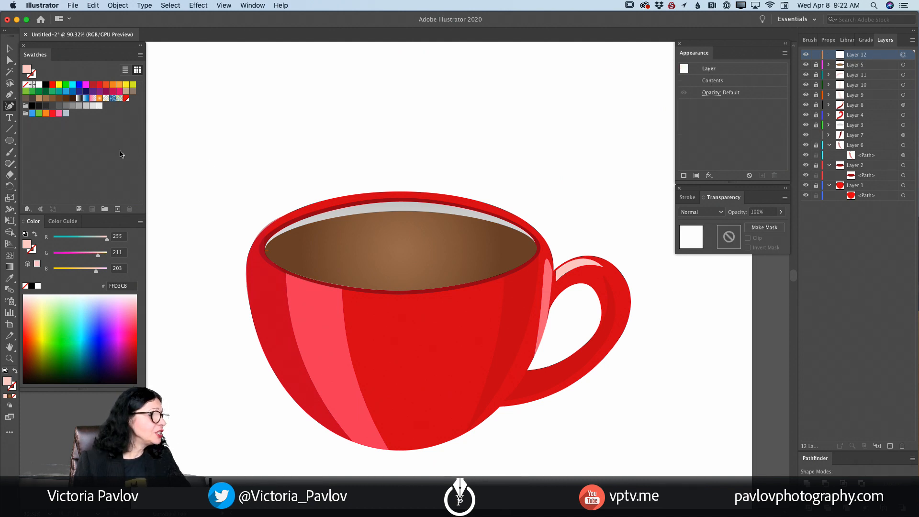
pyautogui.click(26, 296)
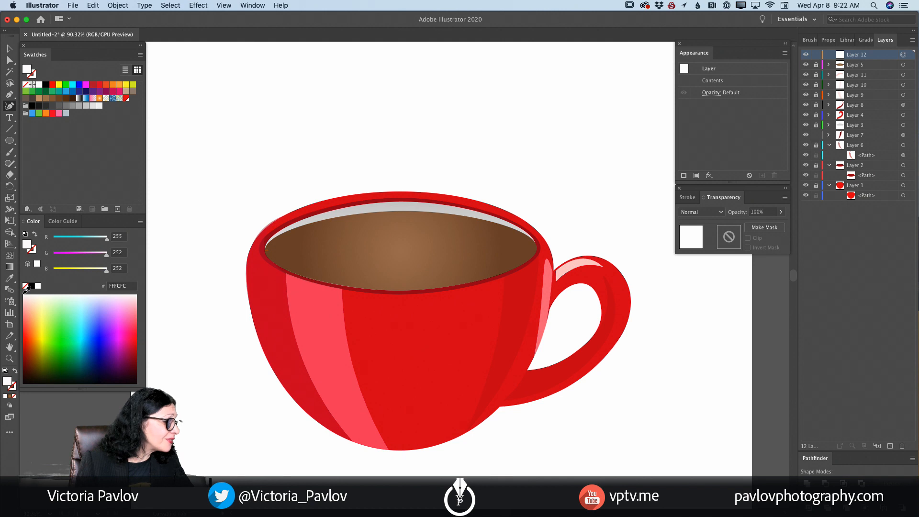
# - Draw a closed, thin curved highlight on Layer 12 along the upper-left part of the coffee surface and adjust its points to slim it
pyautogui.click(296, 243)
pyautogui.moveTo(323, 233); pyautogui.dragTo(337, 233)
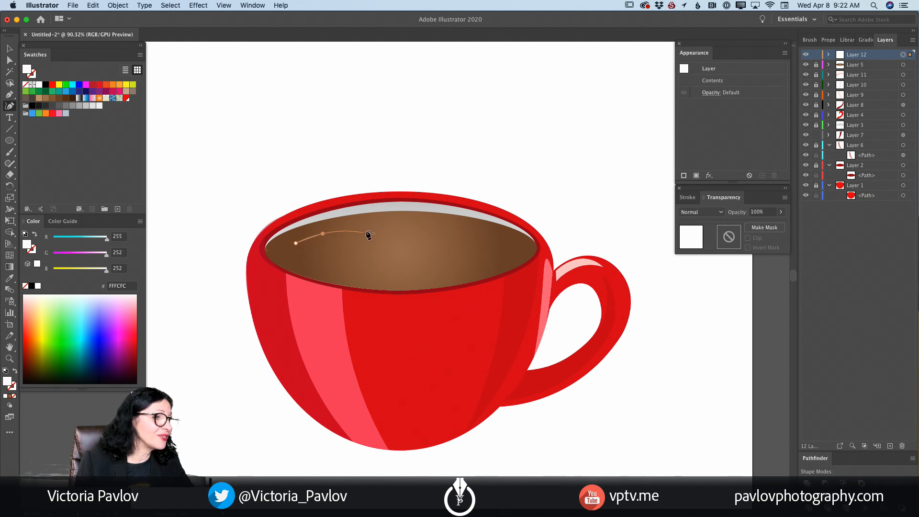
pyautogui.click(393, 228)
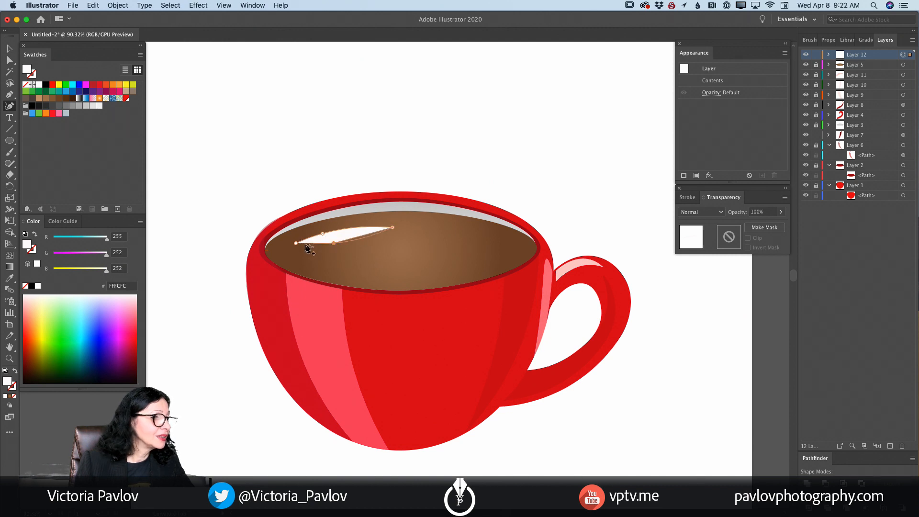
pyautogui.moveTo(334, 242); pyautogui.dragTo(337, 226)
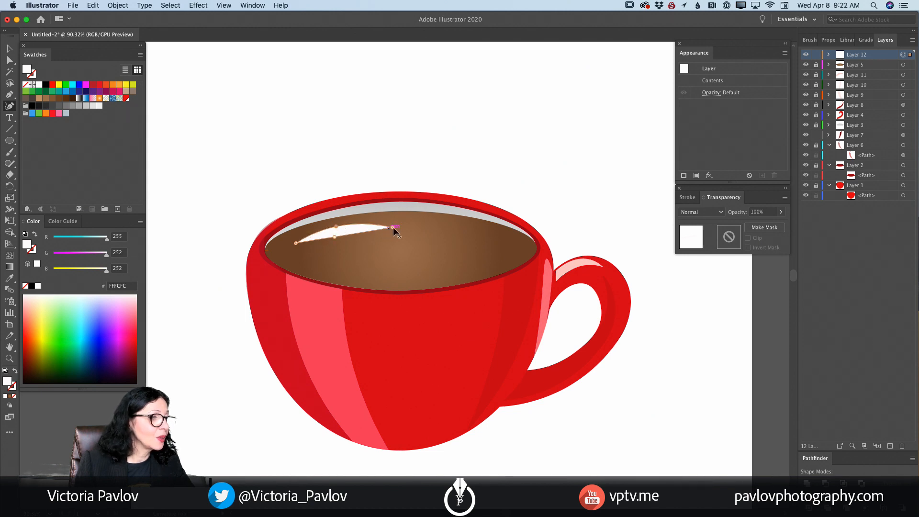
pyautogui.moveTo(393, 227); pyautogui.dragTo(392, 224)
pyautogui.moveTo(334, 237); pyautogui.dragTo(298, 238)
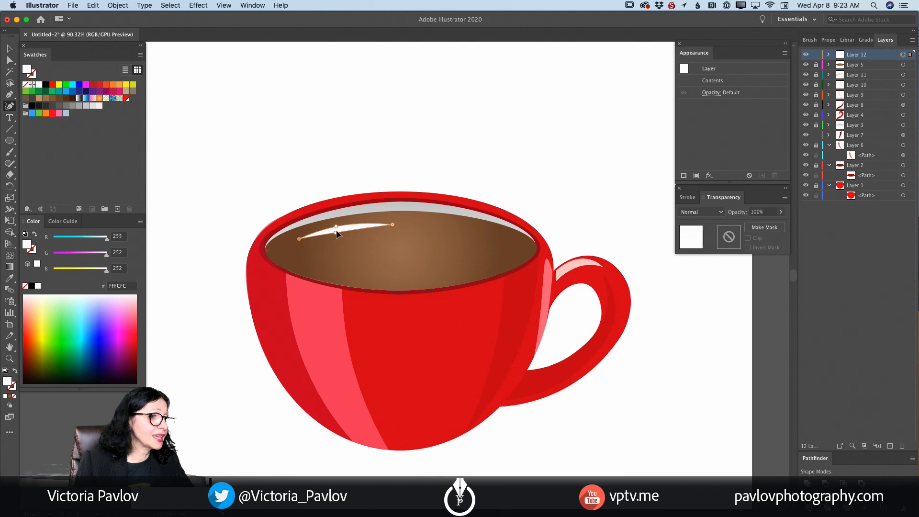
pyautogui.moveTo(336, 229); pyautogui.dragTo(336, 229)
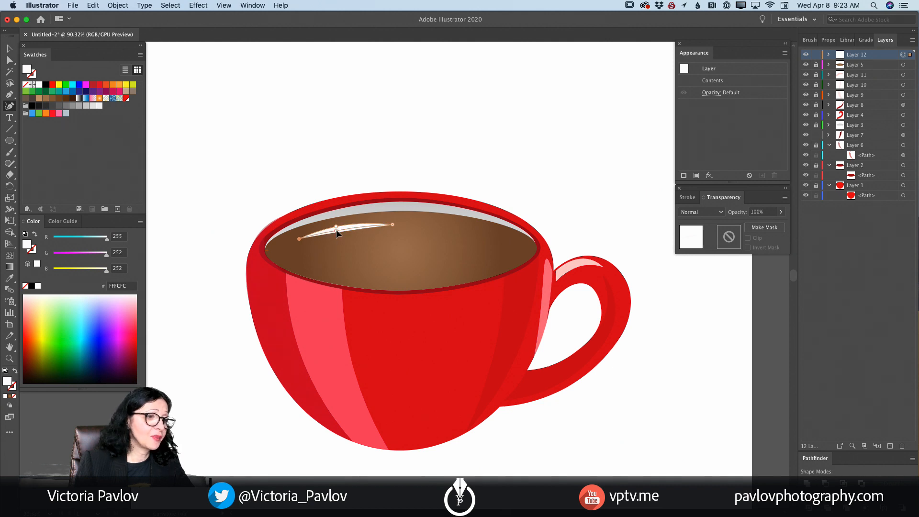
# - Set the opacity of Layer 12 to 50% and lock the layer
pyautogui.click(709, 92)
pyautogui.click(712, 111)
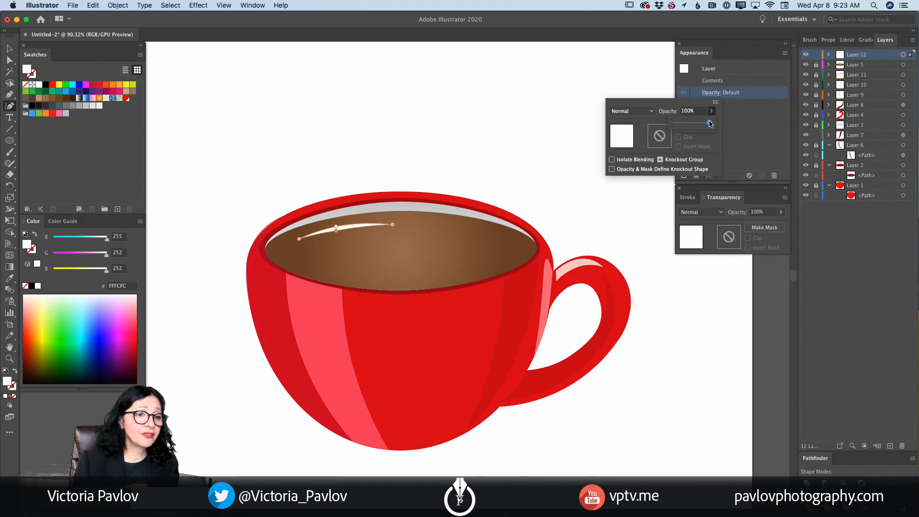
pyautogui.moveTo(710, 124); pyautogui.dragTo(695, 125)
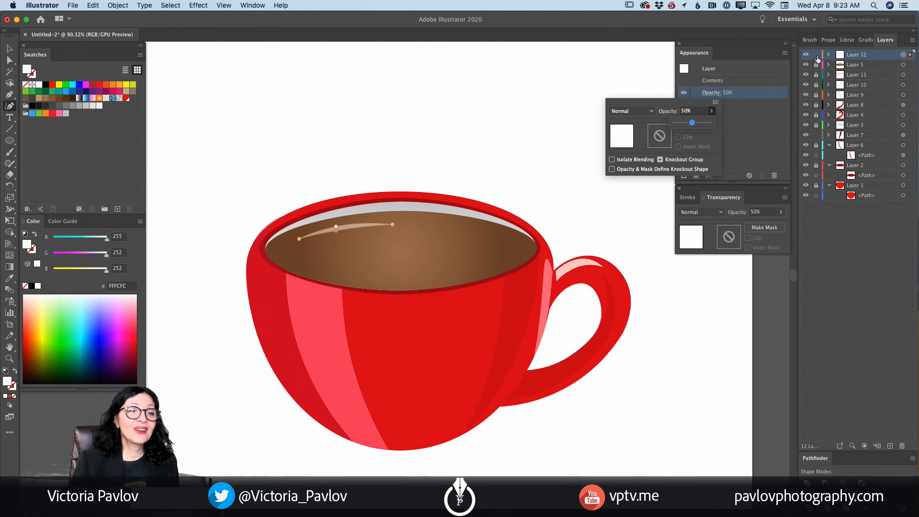
pyautogui.click(817, 57)
pyautogui.click(817, 56)
pyautogui.click(818, 54)
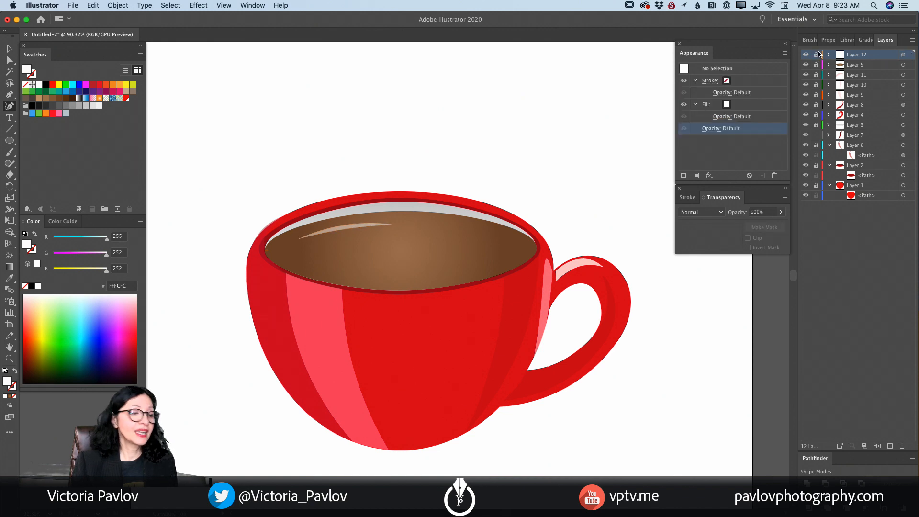
# - Create a new layer directly above Layer 1 for the background
pyautogui.click(10, 358)
pyautogui.moveTo(537, 383); pyautogui.dragTo(499, 378)
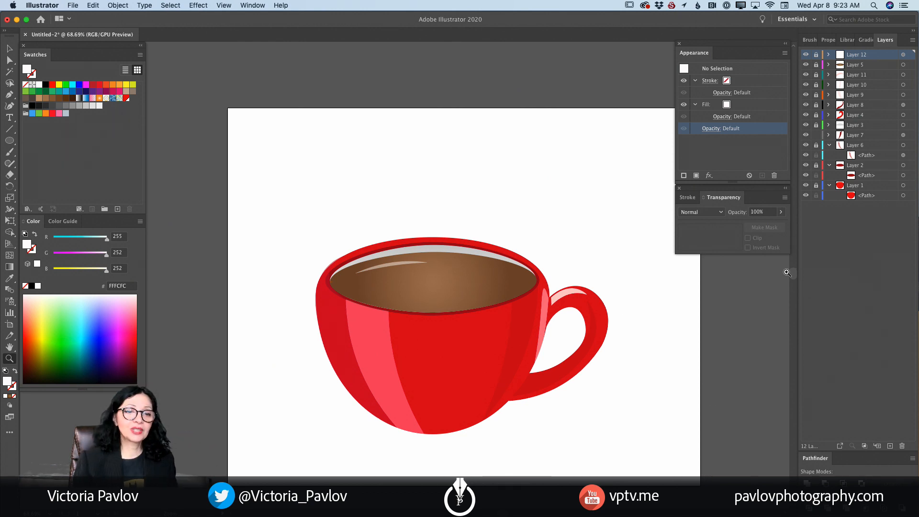
pyautogui.click(875, 198)
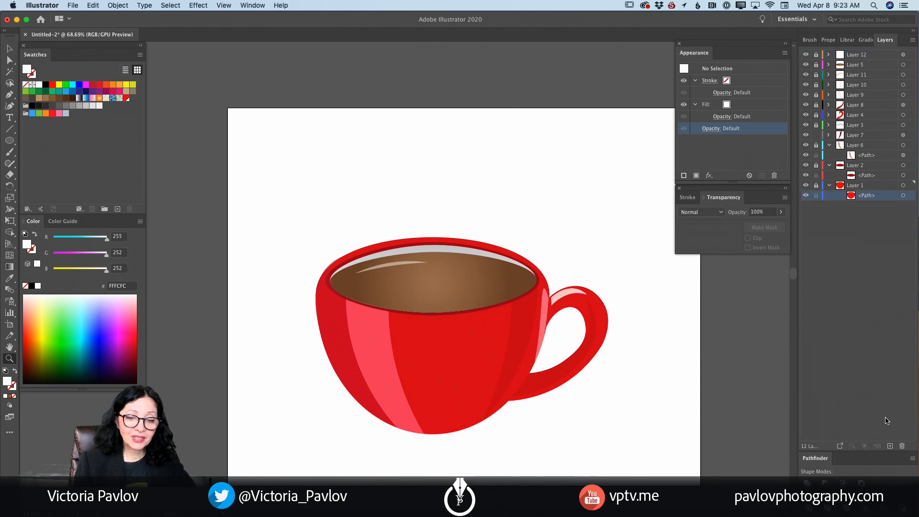
pyautogui.click(889, 447)
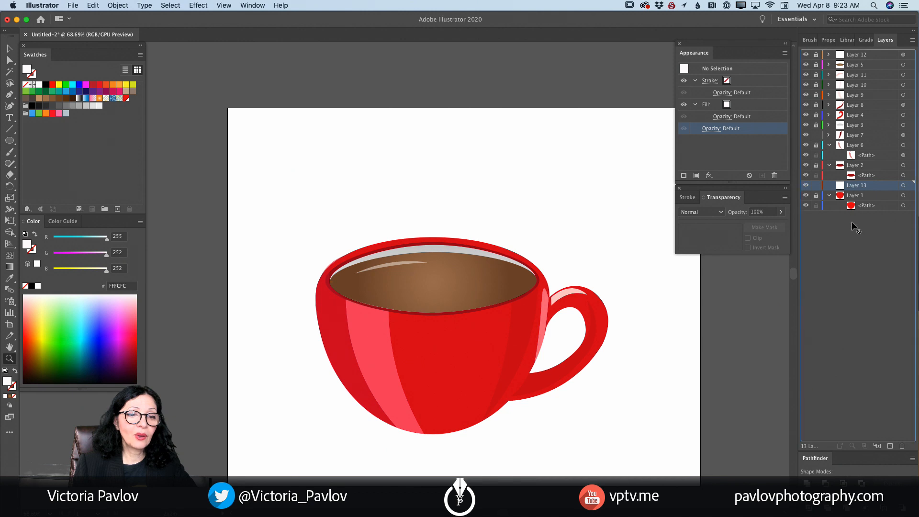
# - Try to move Layer 1 above Layer 13 in the layer stack and undo the move
pyautogui.click(850, 198)
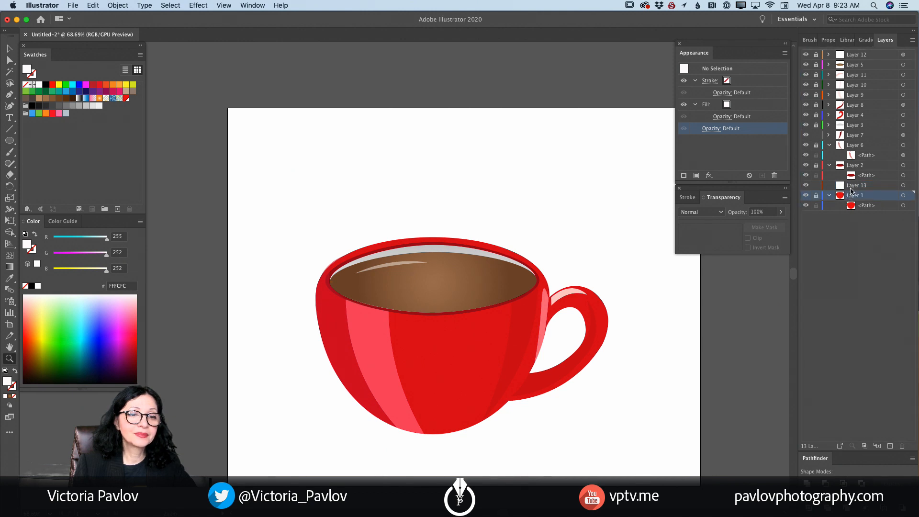
pyautogui.moveTo(851, 193); pyautogui.dragTo(850, 186)
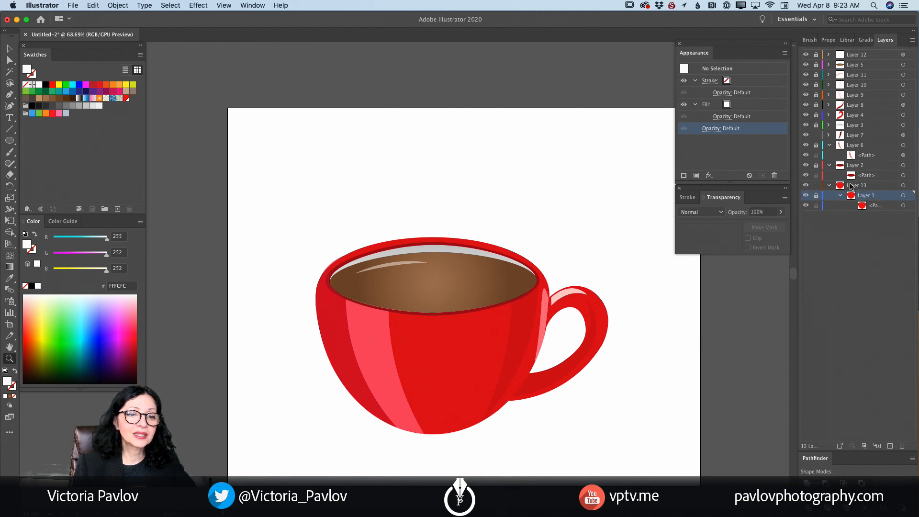
pyautogui.click(85, 6)
pyautogui.click(91, 17)
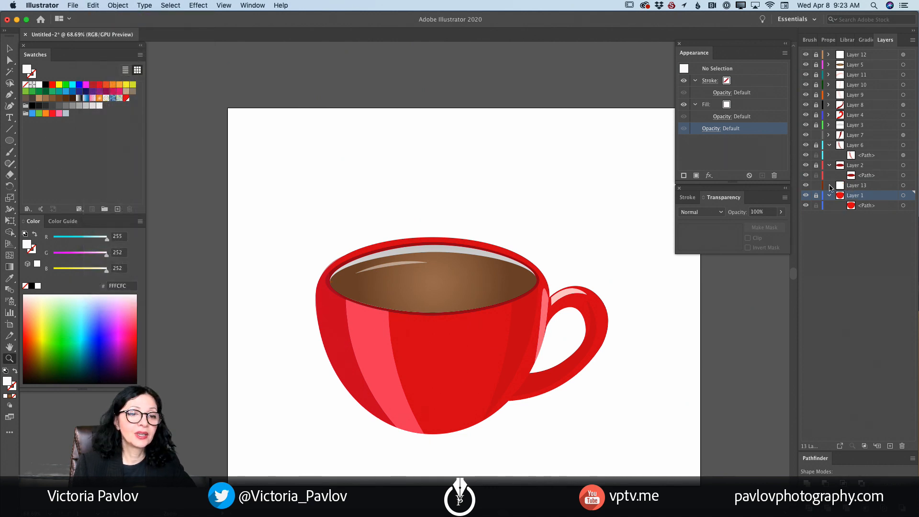
# - Move Layer 13 below Layer 1 to the bottom of the layer stack and target it
pyautogui.click(903, 185)
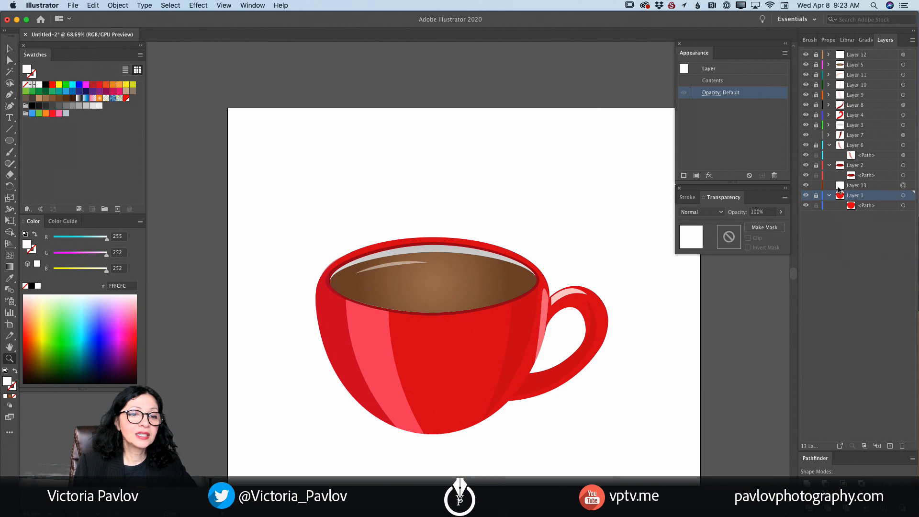
pyautogui.click(848, 187)
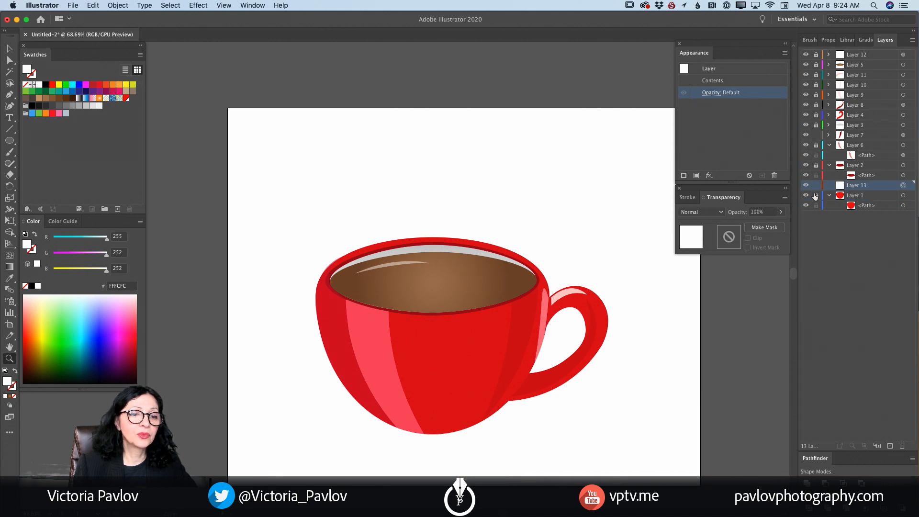
pyautogui.moveTo(855, 190); pyautogui.dragTo(848, 214)
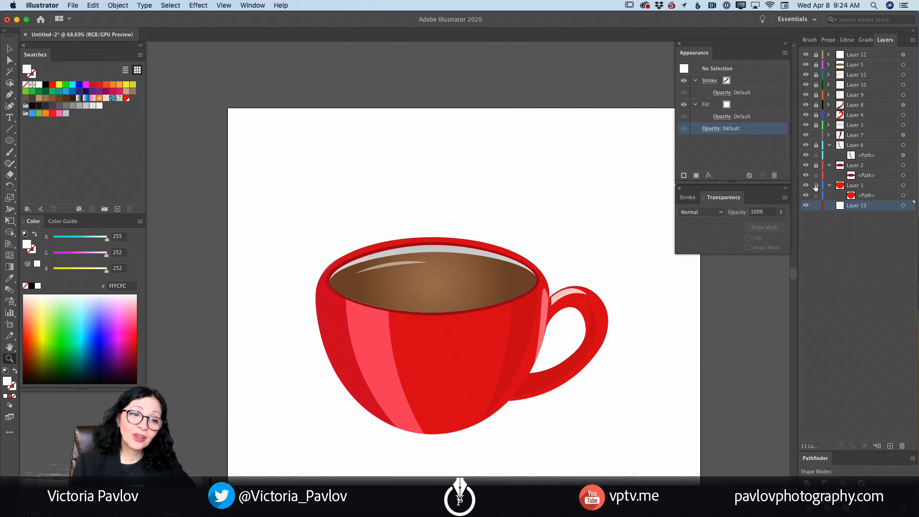
pyautogui.click(903, 206)
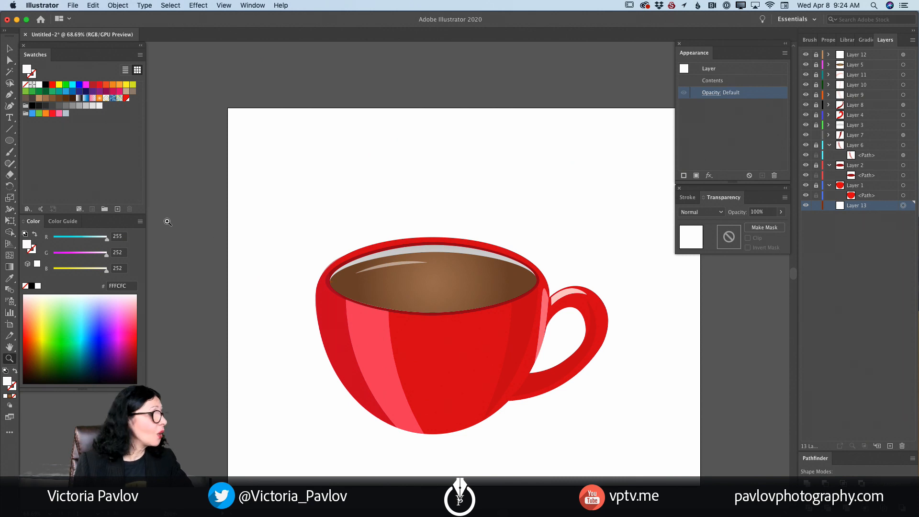
# - Draw a yellow FFFB18 background rectangle without stroke over the whole artboard on Layer 13 and lock that layer
pyautogui.moveTo(9, 140); pyautogui.dragTo(50, 144)
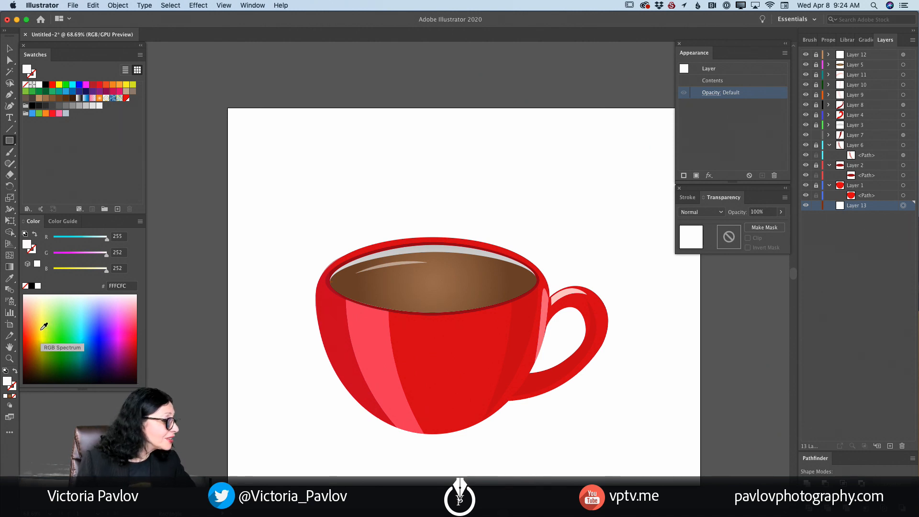
pyautogui.moveTo(44, 325); pyautogui.dragTo(45, 330)
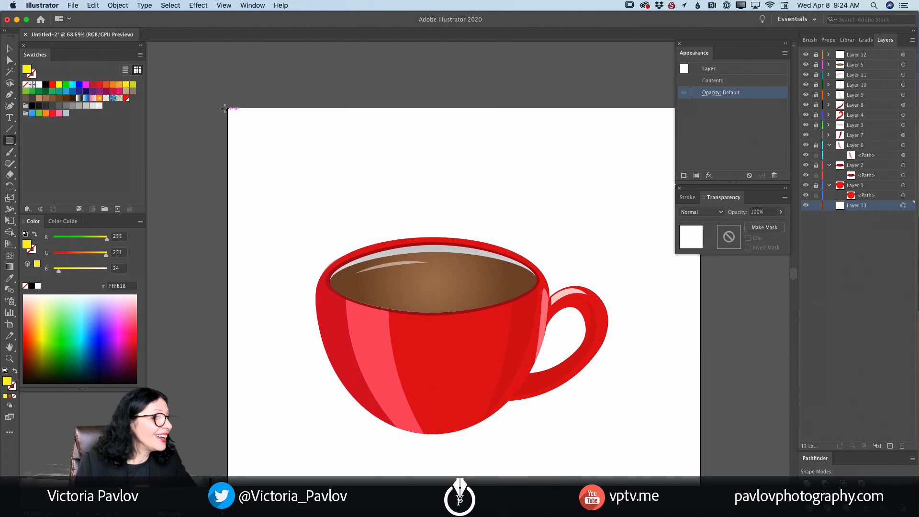
pyautogui.moveTo(222, 103); pyautogui.dragTo(701, 479)
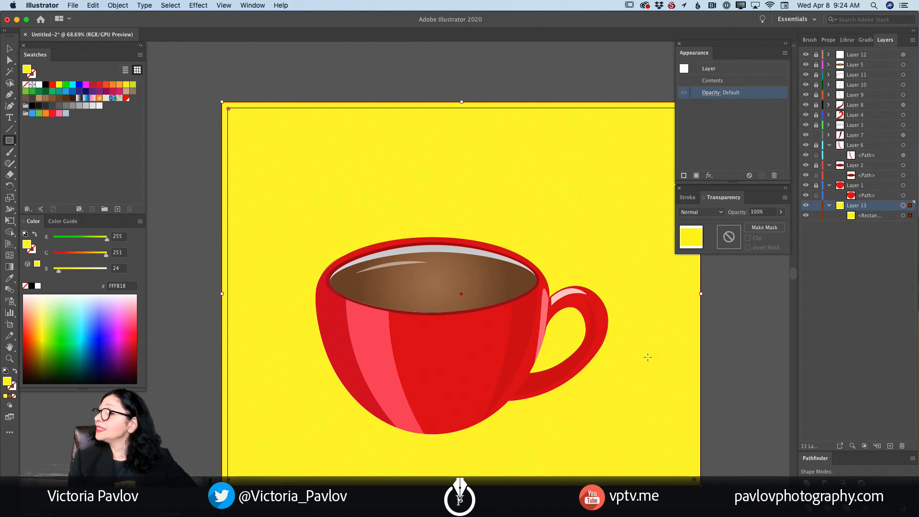
pyautogui.click(817, 206)
# - Create a new layer above Layer 13, choose the Curvature tool and set the fill to warm gray RGB 178, 175, 170
pyautogui.click(890, 446)
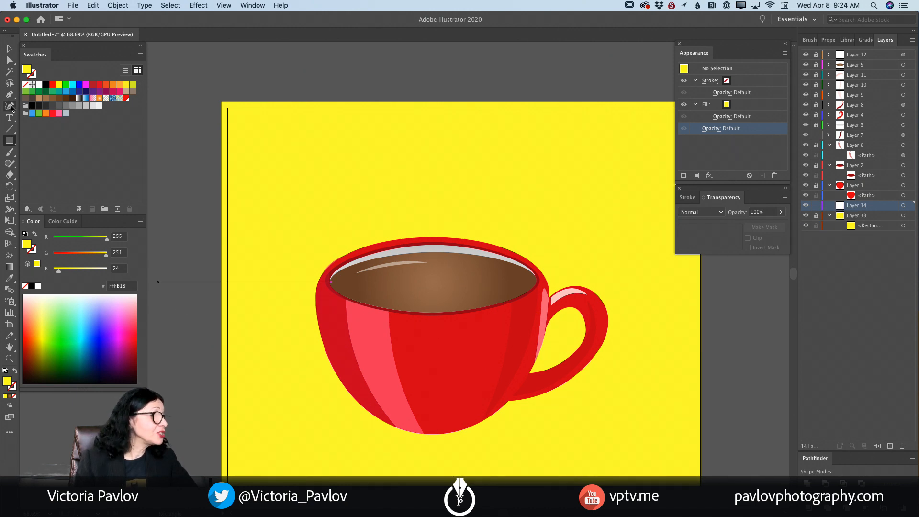
pyautogui.click(10, 107)
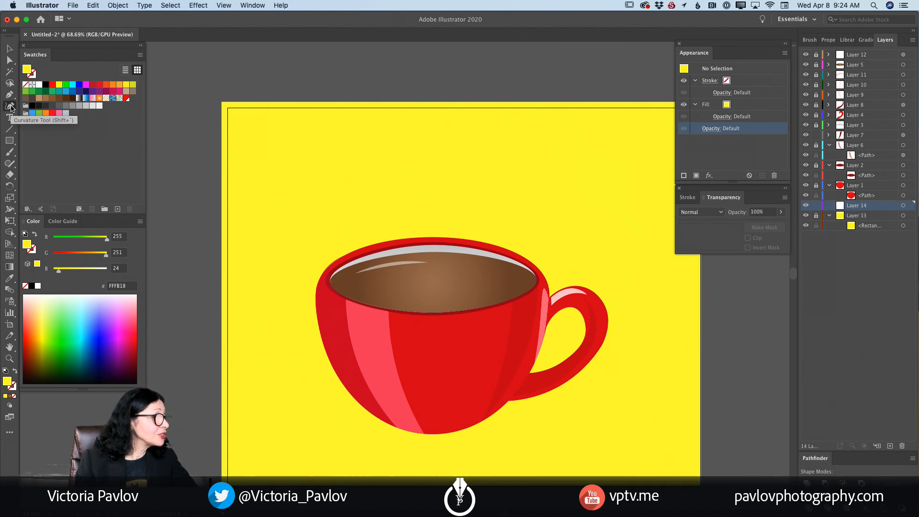
pyautogui.doubleClick(6, 381)
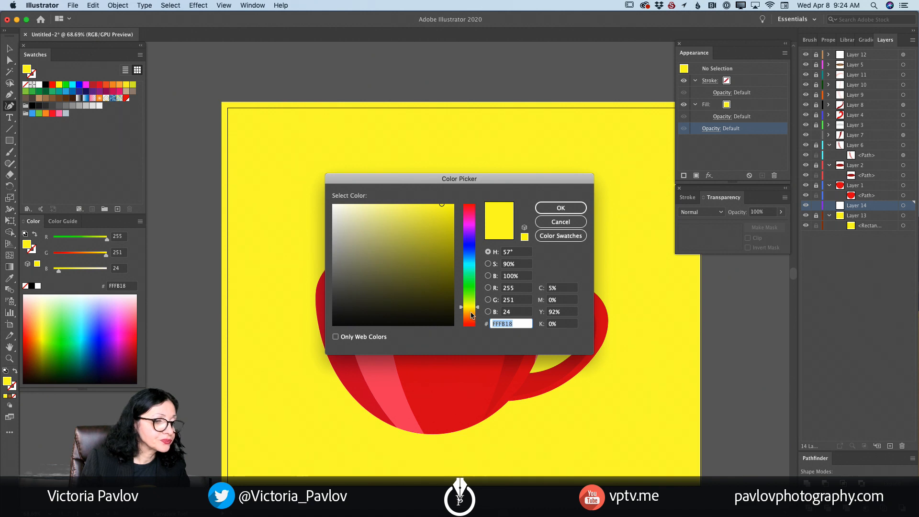
pyautogui.click(471, 266)
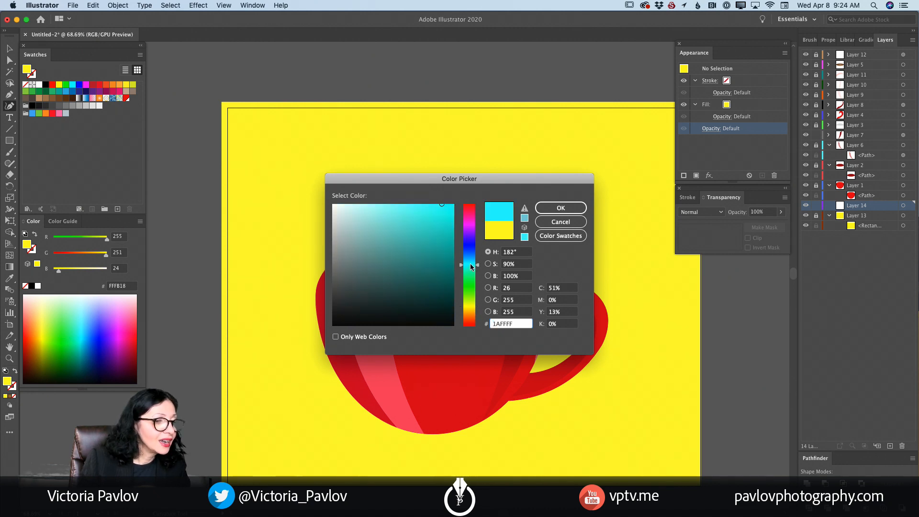
pyautogui.click(472, 313)
pyautogui.moveTo(364, 242); pyautogui.dragTo(342, 234)
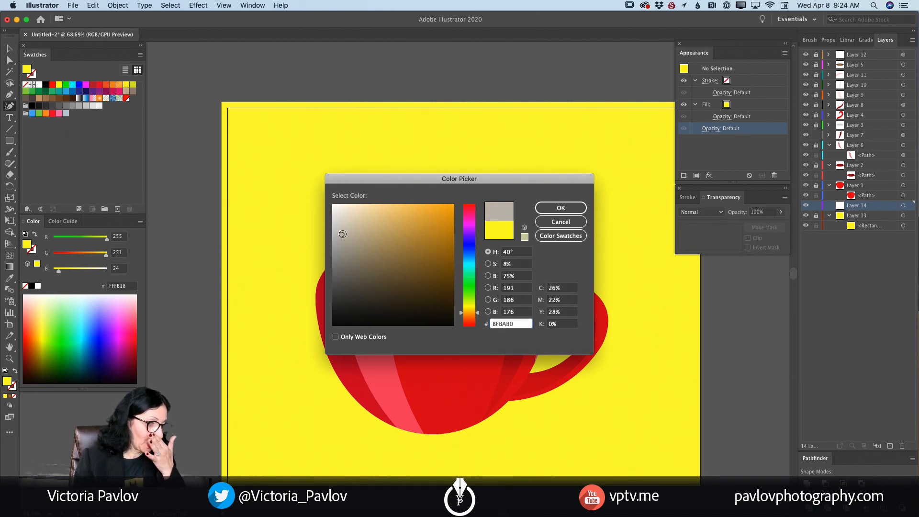
pyautogui.click(546, 206)
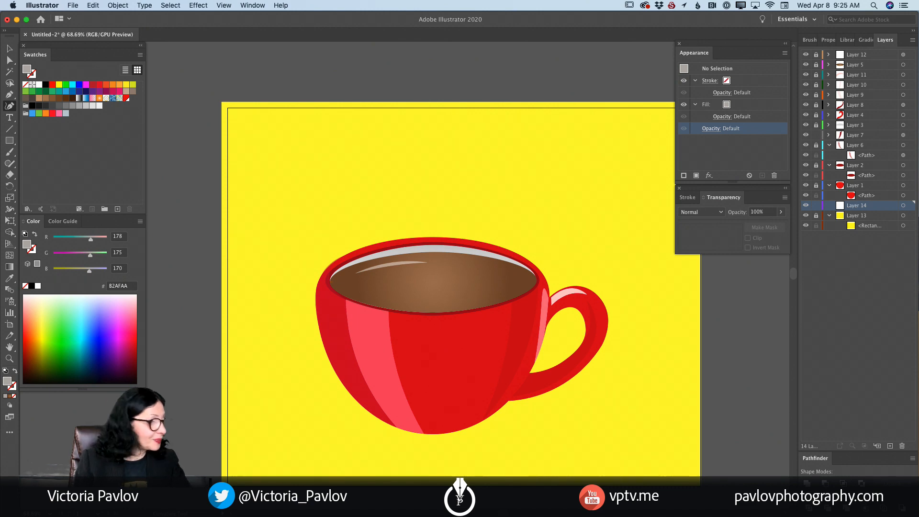
# - Draw a closed gray table surface on Layer 14 behind the cup, spanning the artboard's width and reaching down to its lower edge
pyautogui.click(219, 429)
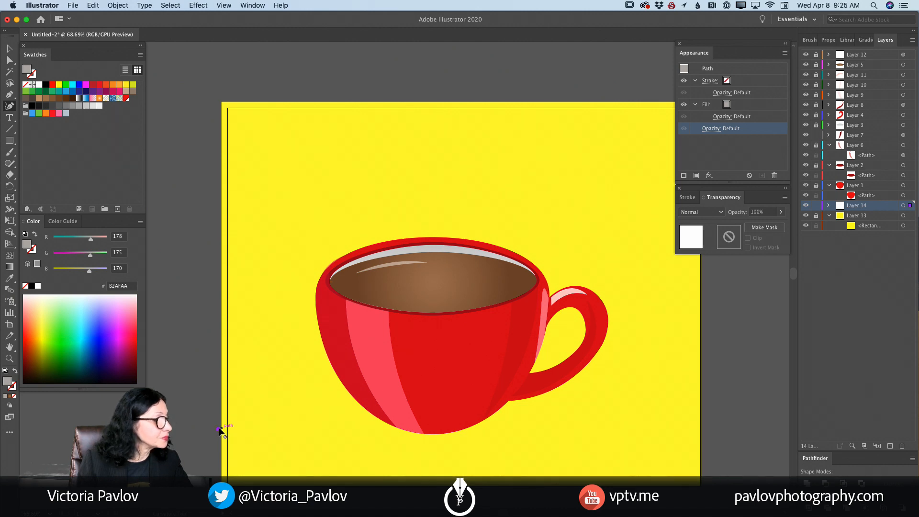
pyautogui.click(699, 368)
pyautogui.moveTo(699, 368); pyautogui.dragTo(701, 362)
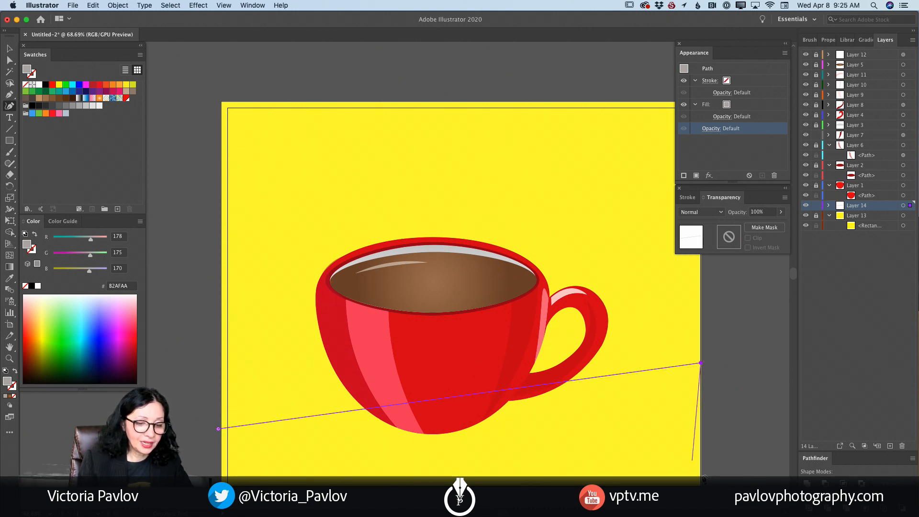
pyautogui.click(702, 488)
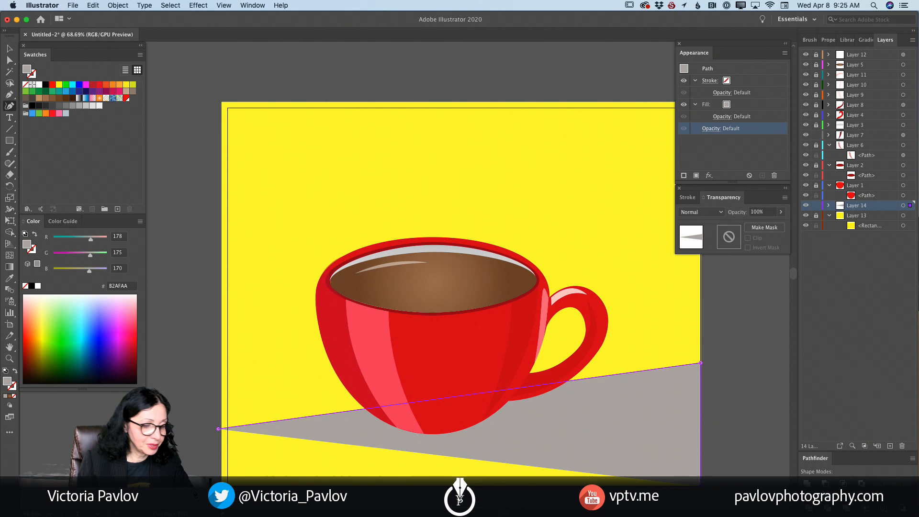
pyautogui.click(221, 488)
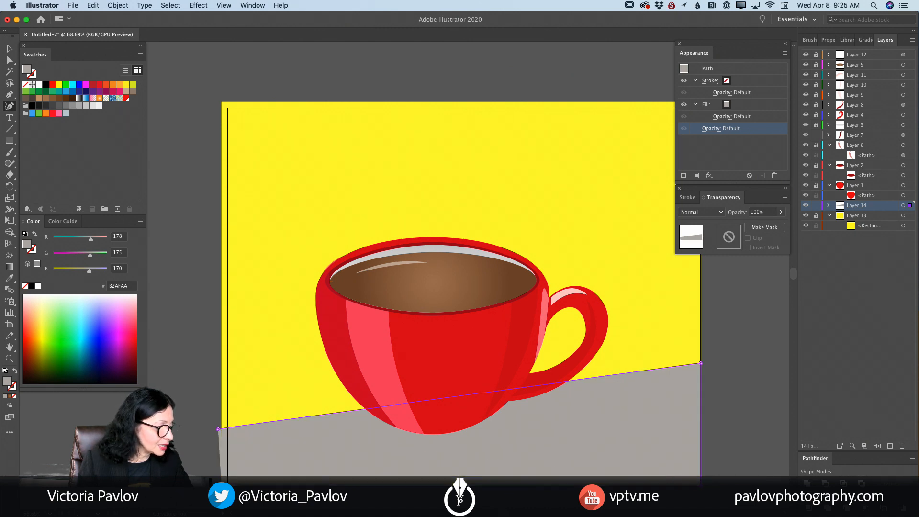
pyautogui.click(219, 428)
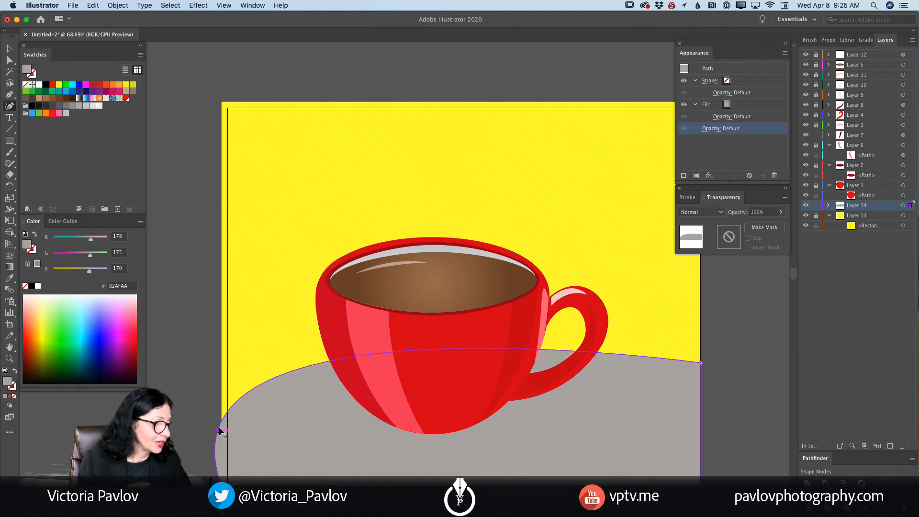
# - Reshape the gray table's upper edge into a straight line rising from the artboard's left edge to its right edge, and lock Layer 14
pyautogui.doubleClick(218, 428)
pyautogui.moveTo(219, 427); pyautogui.dragTo(221, 388)
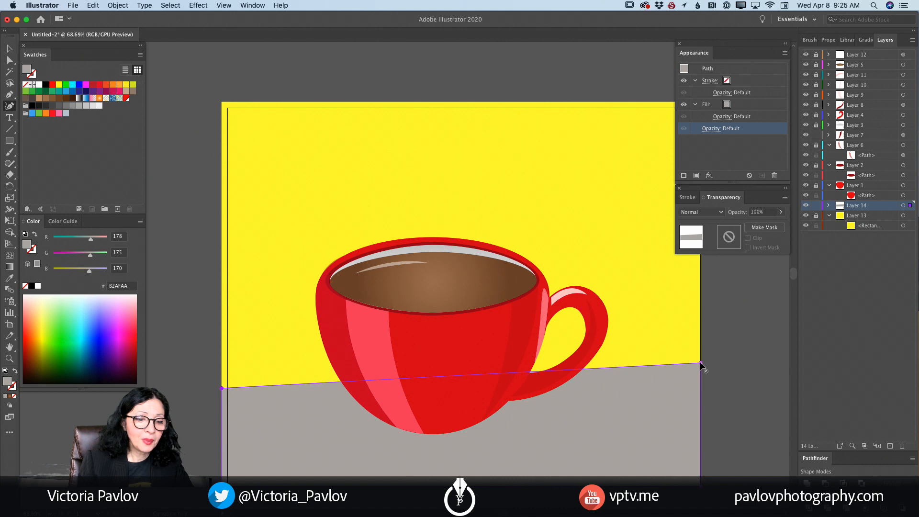
pyautogui.moveTo(700, 362); pyautogui.dragTo(703, 331)
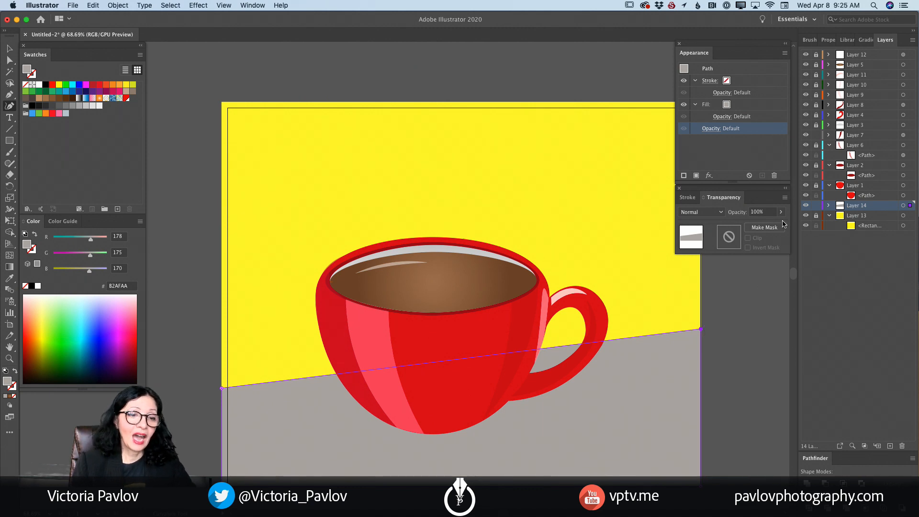
pyautogui.click(817, 206)
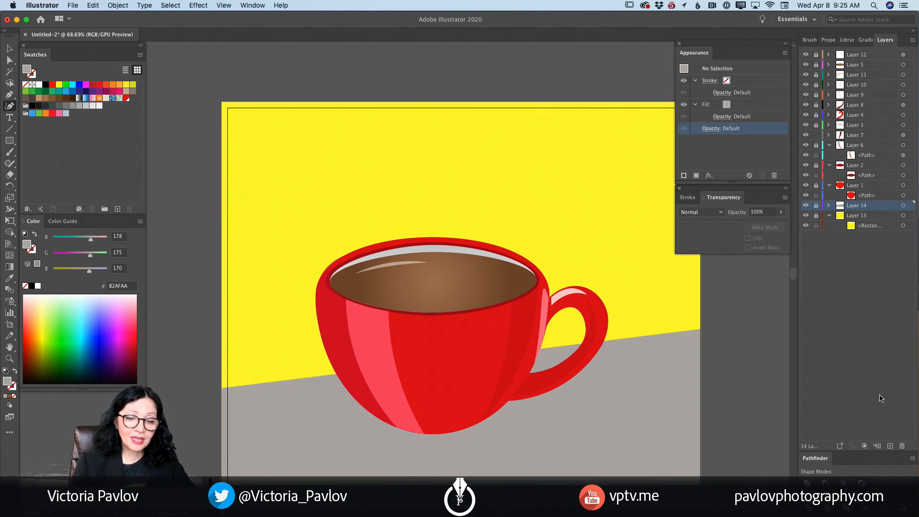
# - On a new layer above Layer 14, draw a flat ellipse with gray fill 848484 and no stroke beneath the cup's base
pyautogui.click(890, 446)
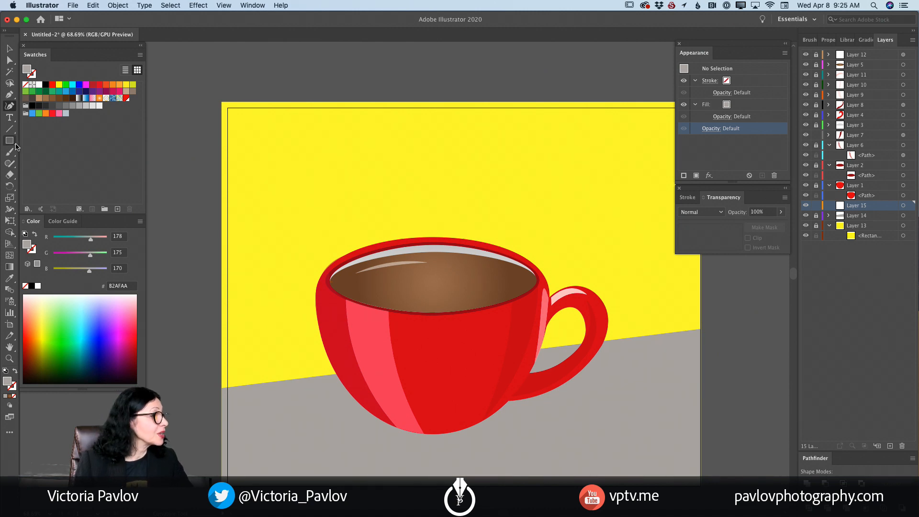
pyautogui.moveTo(12, 142); pyautogui.dragTo(43, 163)
pyautogui.doubleClick(8, 382)
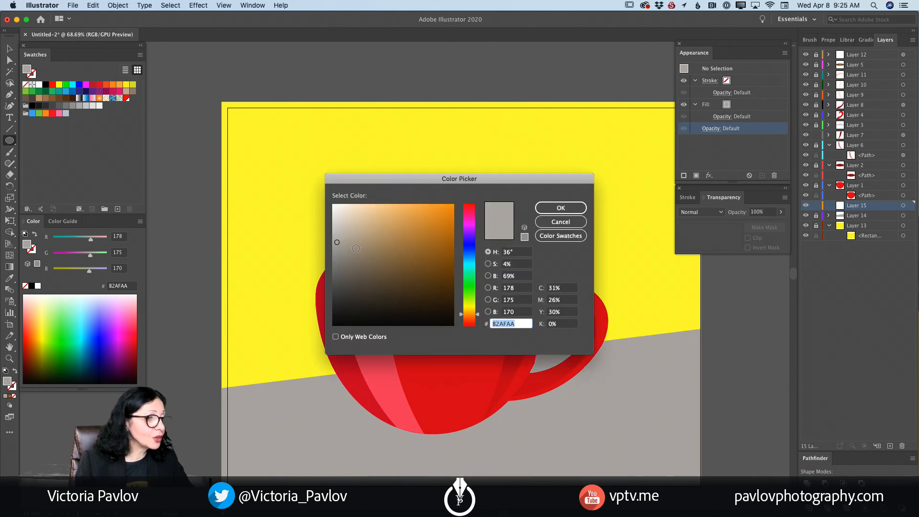
pyautogui.moveTo(340, 241); pyautogui.dragTo(333, 262)
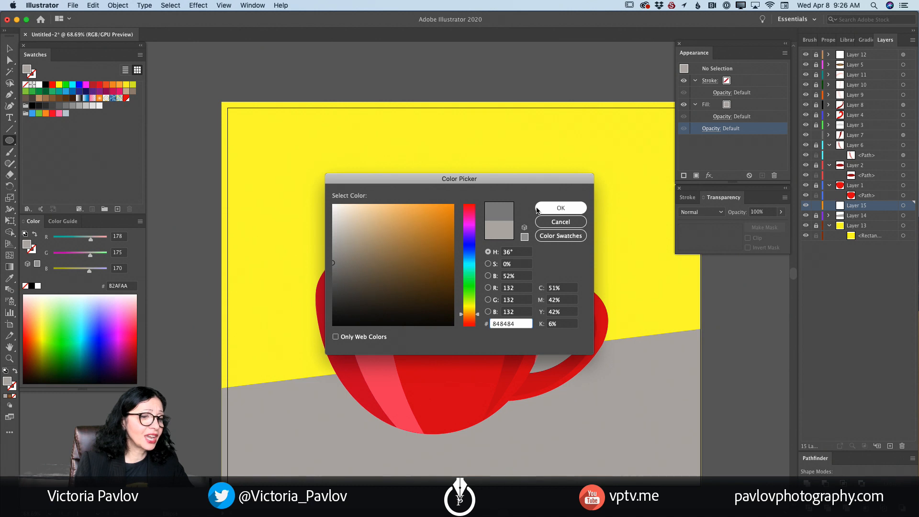
pyautogui.click(537, 210)
pyautogui.moveTo(333, 415); pyautogui.dragTo(498, 444)
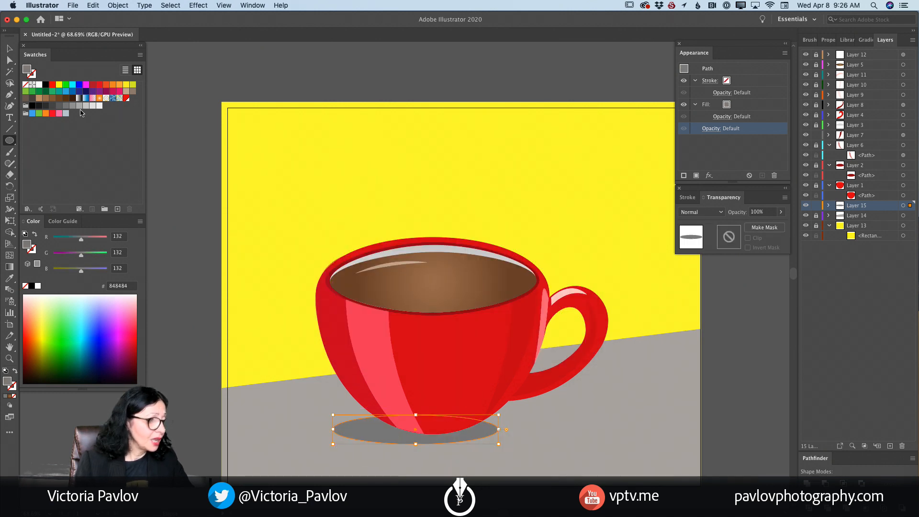
# - Reshape the gray ellipse with the Curvature tool so it tilts, with its right end raised and its left end lowered
pyautogui.click(9, 106)
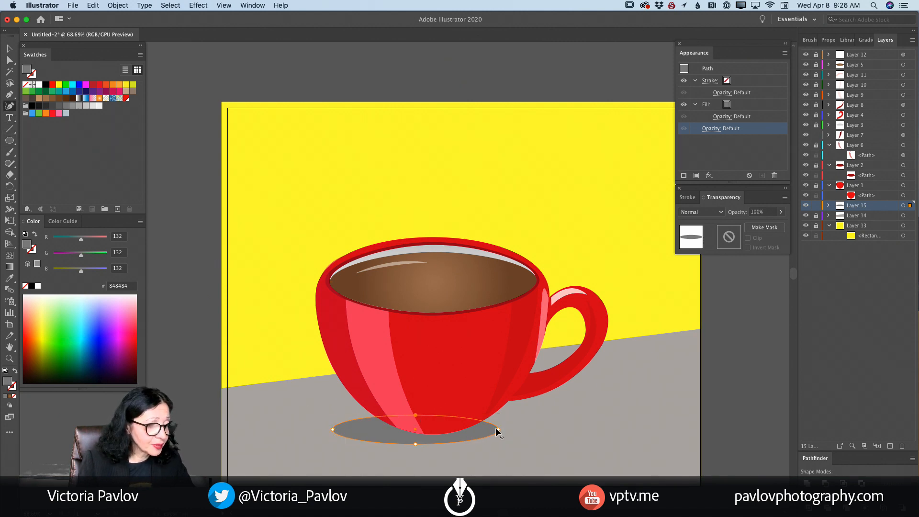
pyautogui.moveTo(499, 430); pyautogui.dragTo(490, 412)
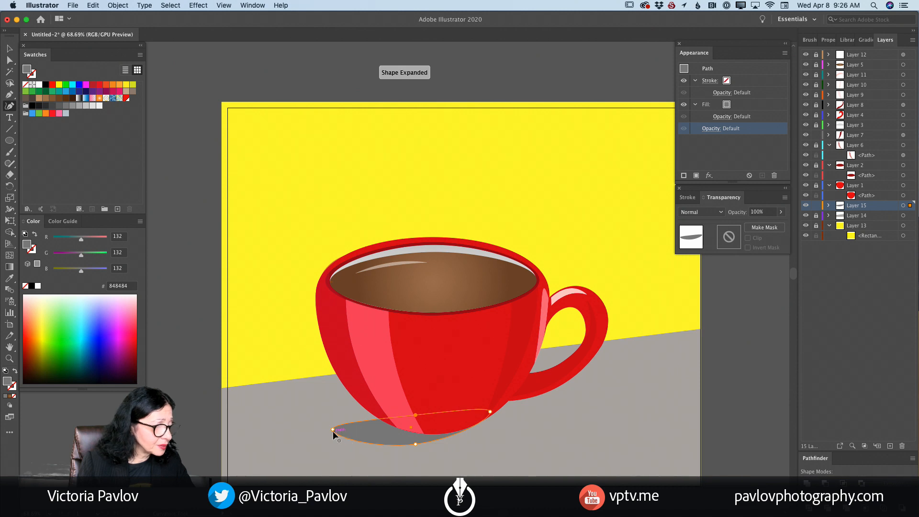
pyautogui.moveTo(333, 430); pyautogui.dragTo(331, 437)
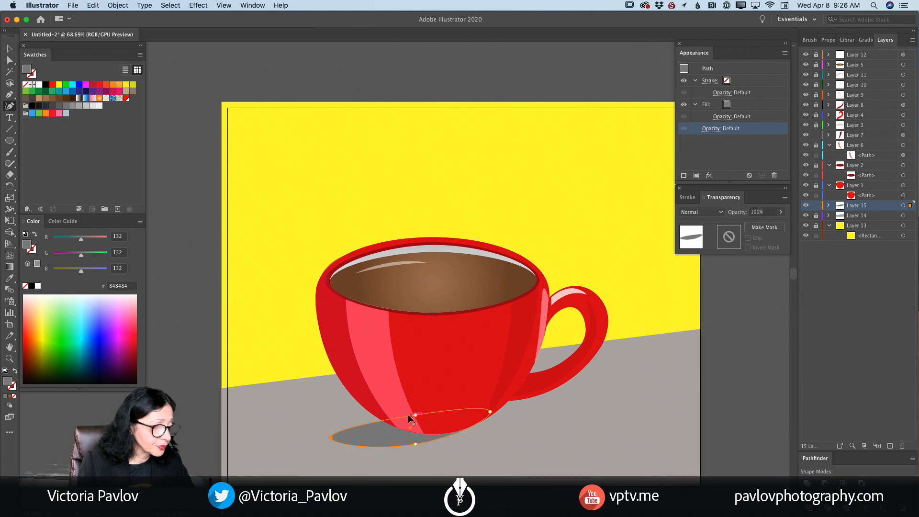
pyautogui.moveTo(415, 415); pyautogui.dragTo(373, 415)
pyautogui.moveTo(416, 445); pyautogui.dragTo(423, 444)
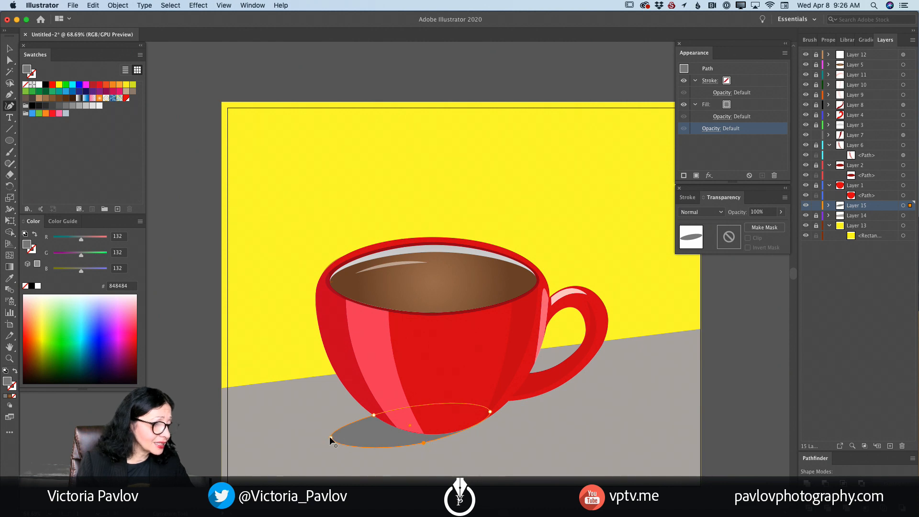
pyautogui.moveTo(331, 437); pyautogui.dragTo(333, 448)
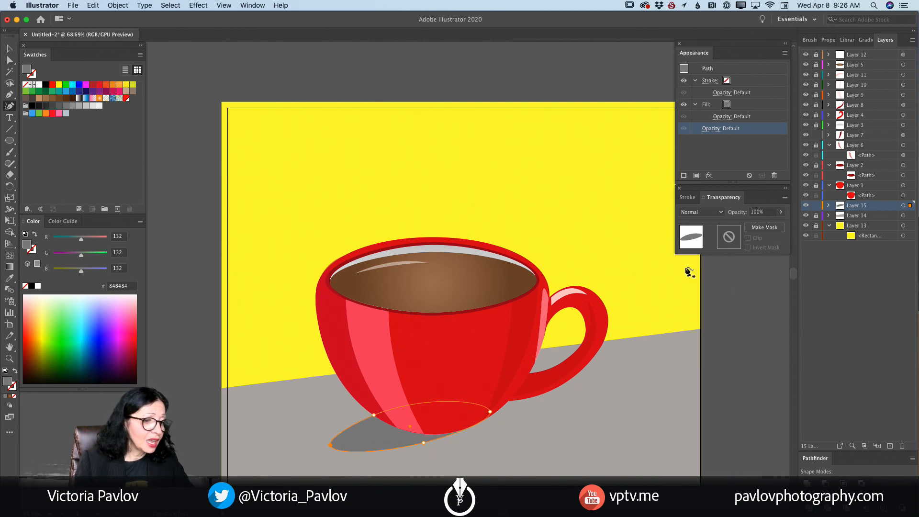
# - Refine the shadow's curve points to extend it further left and give it a fuller lower edge around the cup's base
pyautogui.moveTo(425, 446); pyautogui.dragTo(446, 441)
pyautogui.moveTo(330, 445); pyautogui.dragTo(321, 444)
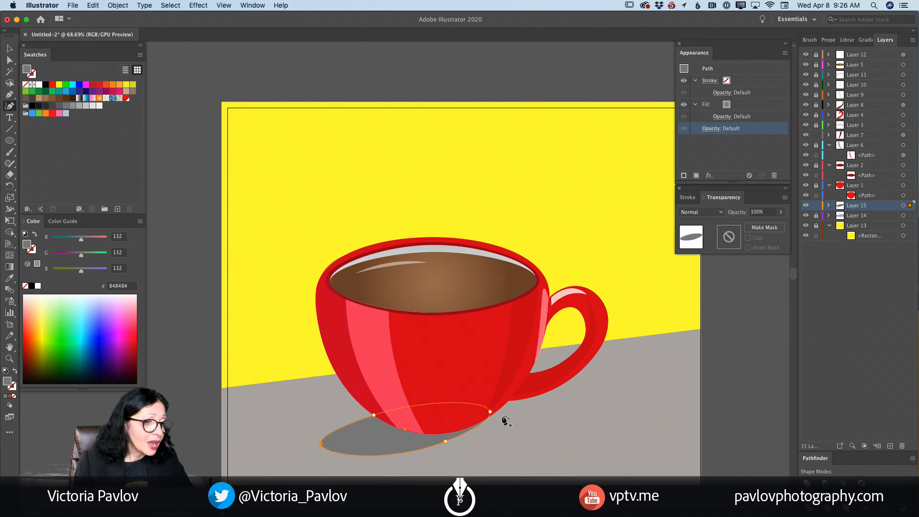
pyautogui.moveTo(490, 411); pyautogui.dragTo(495, 415)
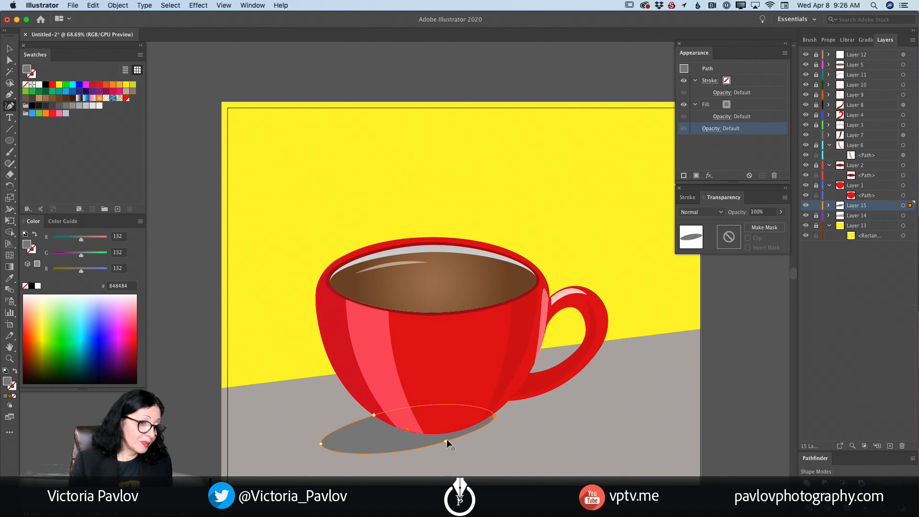
pyautogui.moveTo(451, 440); pyautogui.dragTo(454, 443)
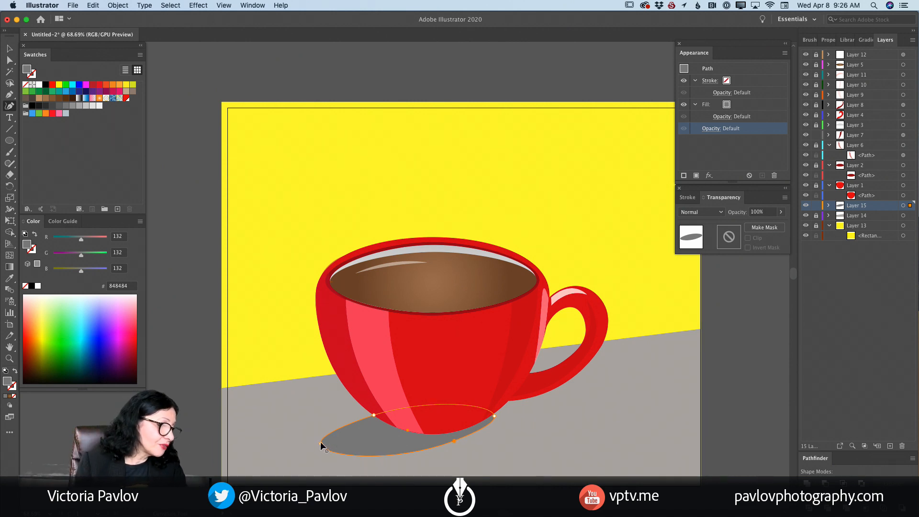
pyautogui.moveTo(374, 414); pyautogui.dragTo(374, 411)
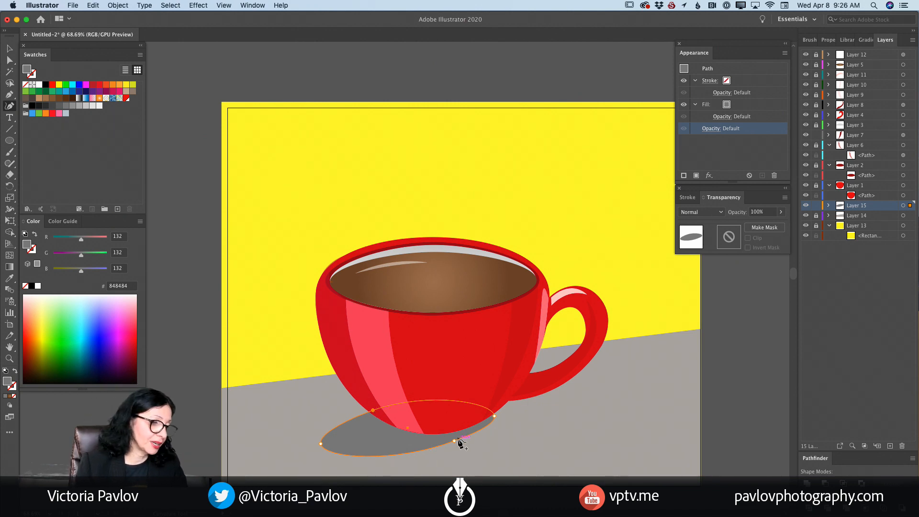
pyautogui.moveTo(437, 448); pyautogui.dragTo(435, 451)
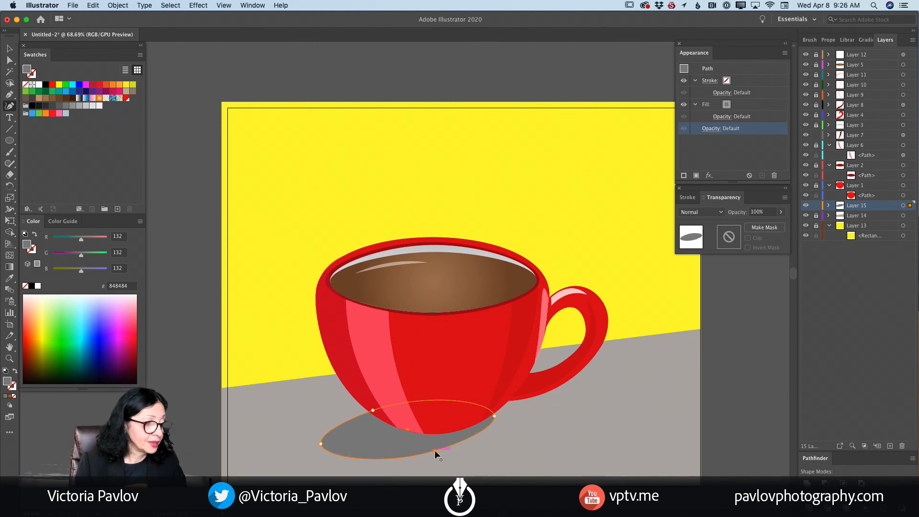
# - Reduce the opacity of the cup shadow's fill to 51%
pyautogui.click(717, 118)
pyautogui.click(722, 135)
pyautogui.moveTo(723, 147); pyautogui.dragTo(708, 149)
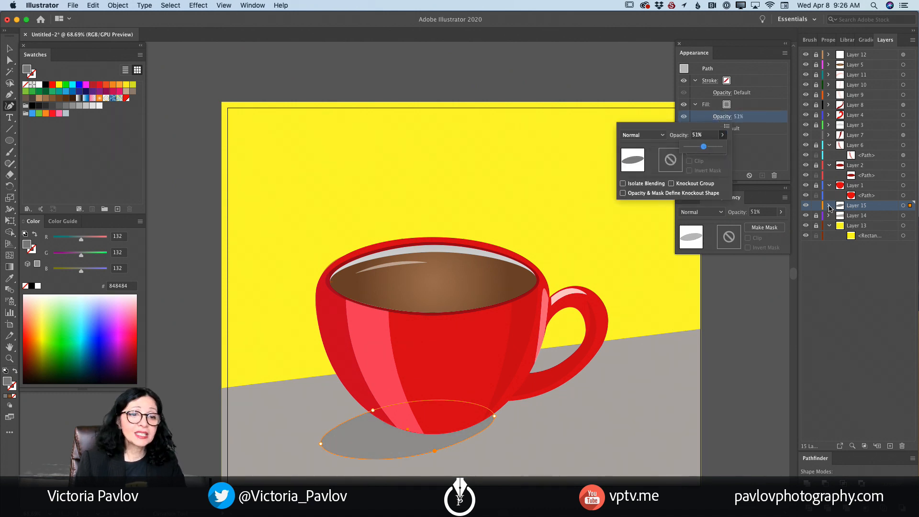
# - Lock Layer 15 with the cup shadow and create a new layer directly above it
pyautogui.click(816, 207)
pyautogui.click(816, 208)
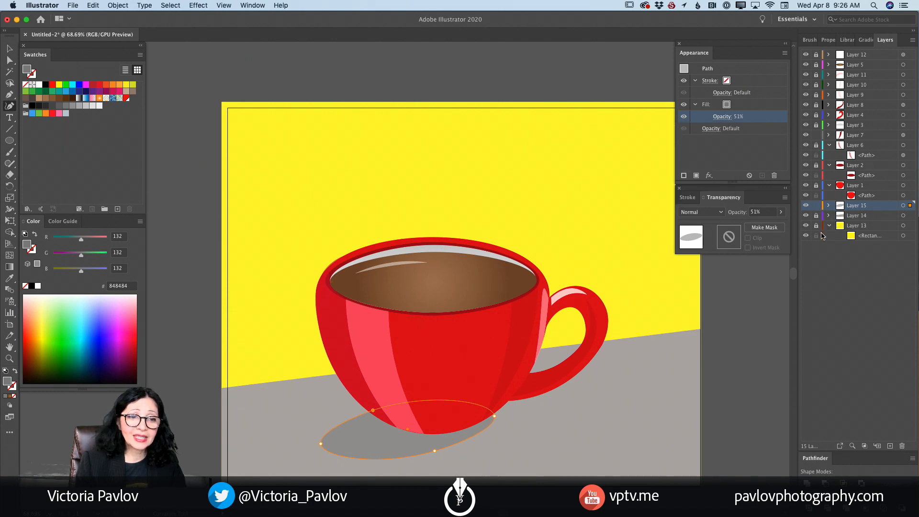
pyautogui.click(815, 206)
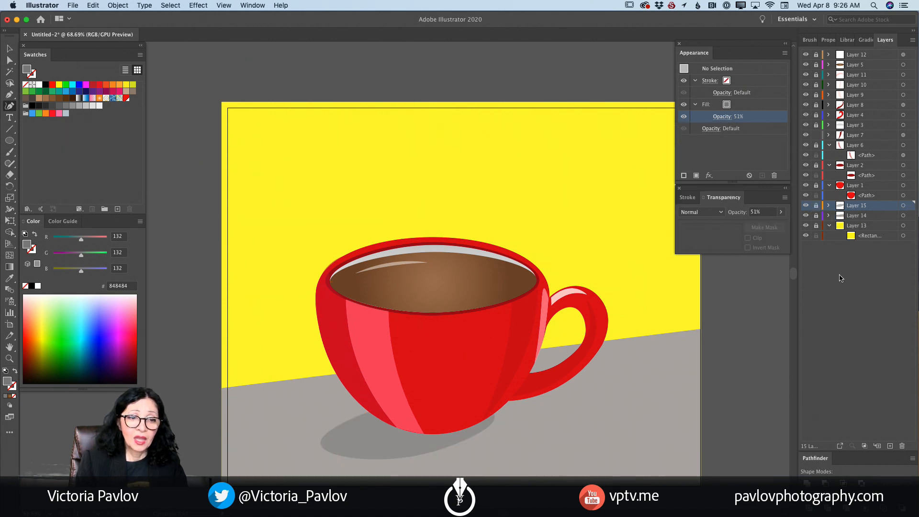
pyautogui.click(890, 446)
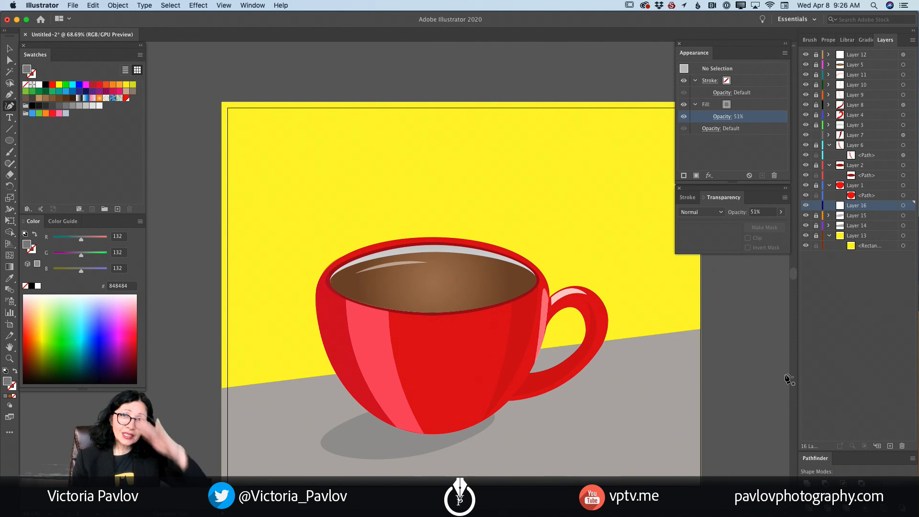
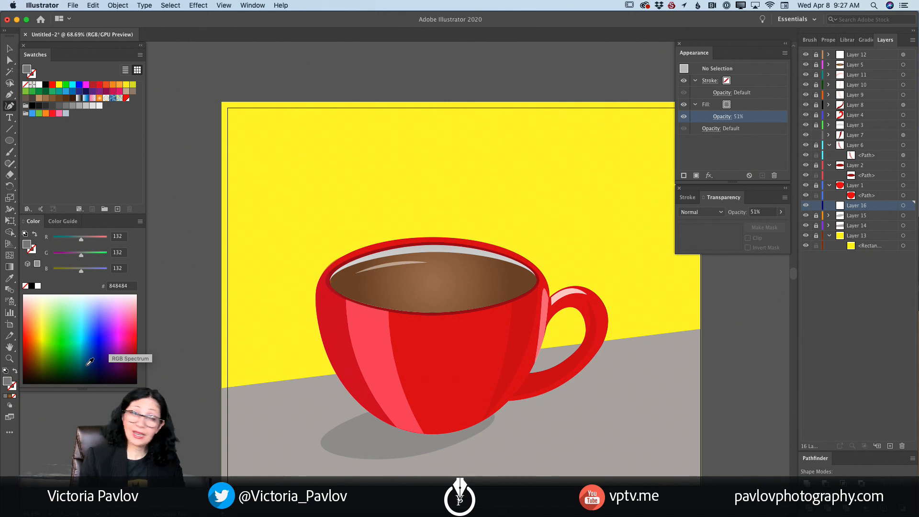
# - Draw a flat dark navy (#001936) ellipse across the bottom of the cup on Layer 16
pyautogui.moveTo(90, 363); pyautogui.dragTo(93, 370)
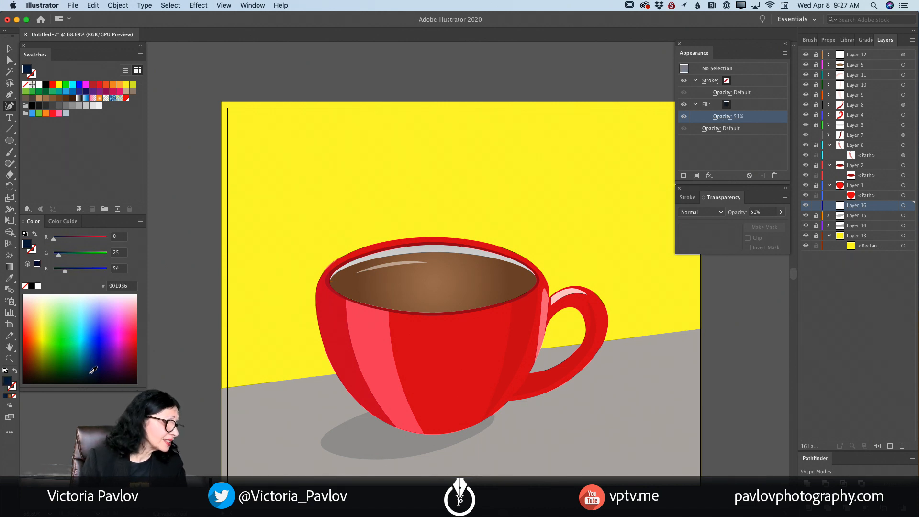
pyautogui.click(9, 140)
pyautogui.moveTo(382, 418)
pyautogui.mouseDown()
pyautogui.moveTo(486, 434)
pyautogui.moveTo(477, 438)
pyautogui.mouseUp()
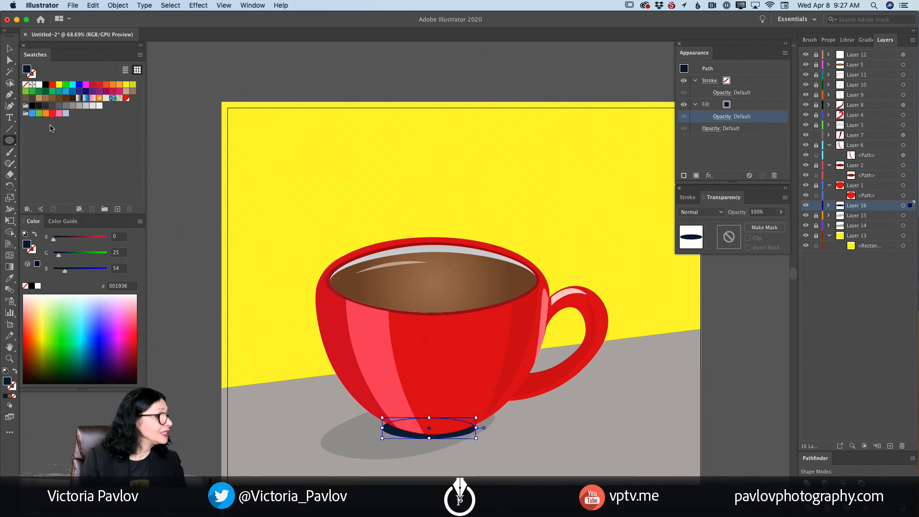
# - Reshape the navy ellipse with the Curvature tool, raising both ends so it hugs the cup's base as a thin contact shadow
pyautogui.click(10, 105)
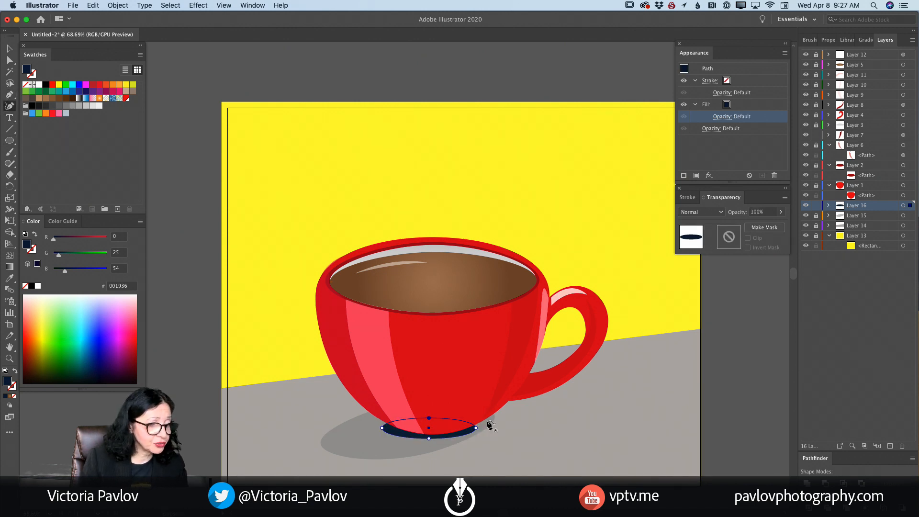
pyautogui.moveTo(476, 426); pyautogui.dragTo(490, 416)
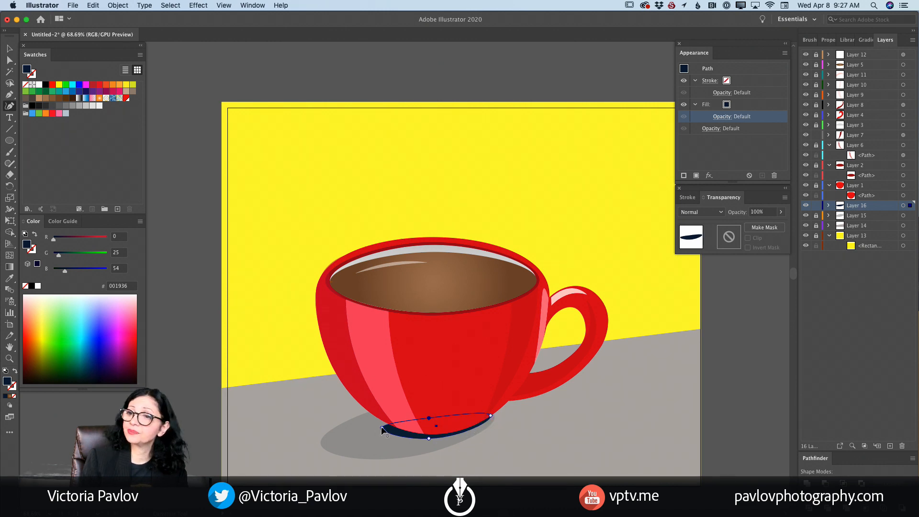
pyautogui.moveTo(383, 427); pyautogui.dragTo(380, 419)
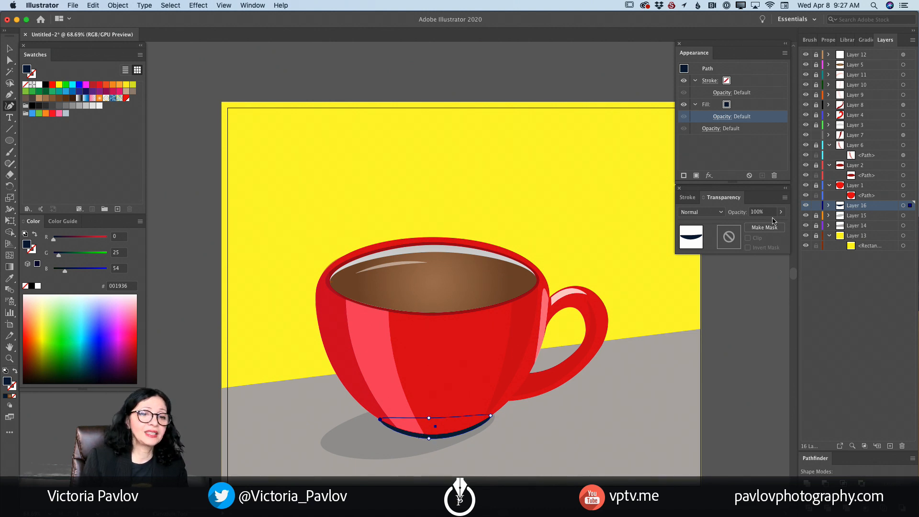
# - Lock Layer 16 and create a new layer at the top of the stack, above Layer 12
pyautogui.click(817, 206)
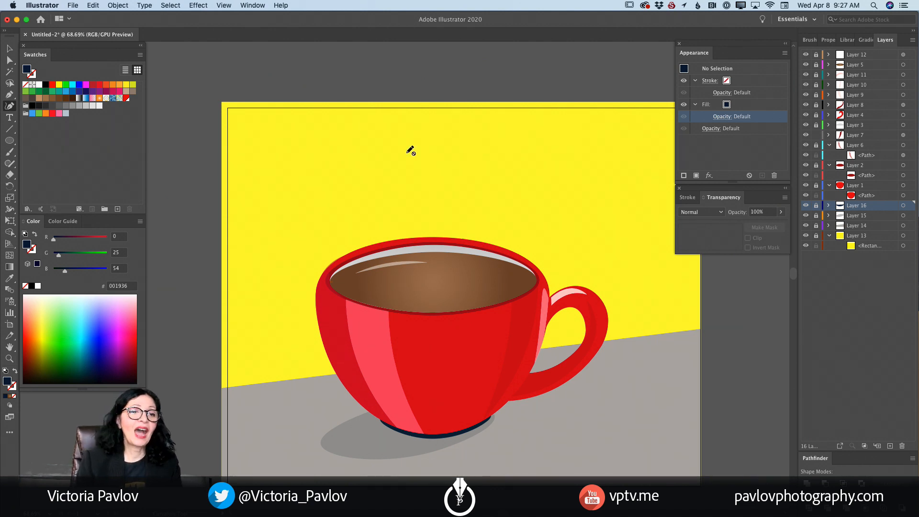
pyautogui.click(878, 56)
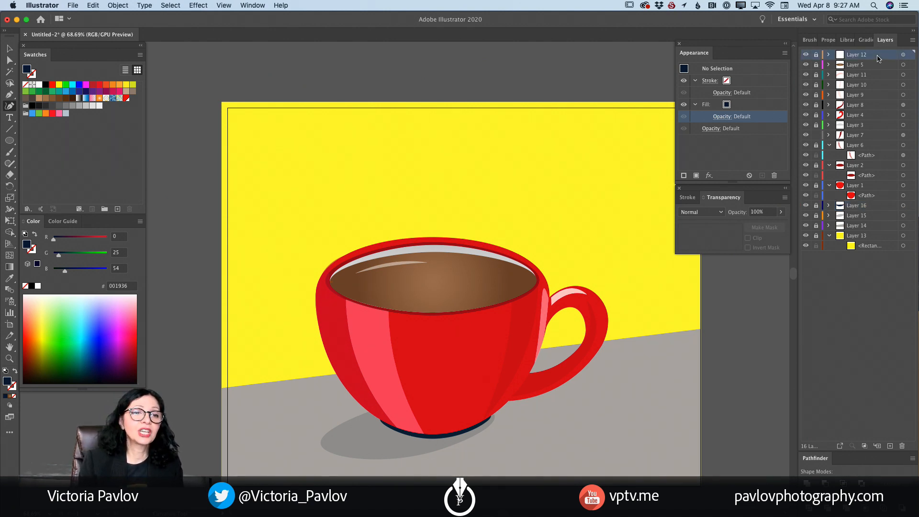
pyautogui.click(890, 446)
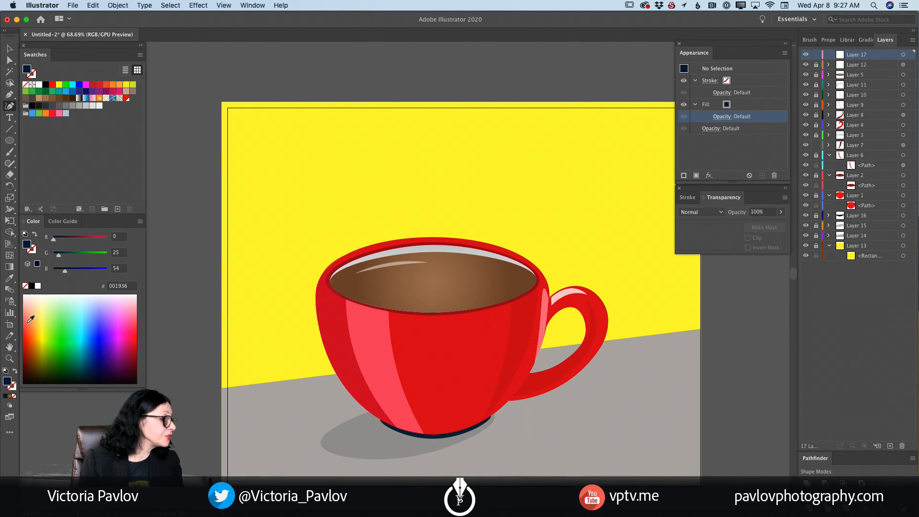
# - Draw a closed wavy white (#FFFFFF) steam shape with the Curvature tool, rising from the coffee to above the cup's rim
pyautogui.click(35, 286)
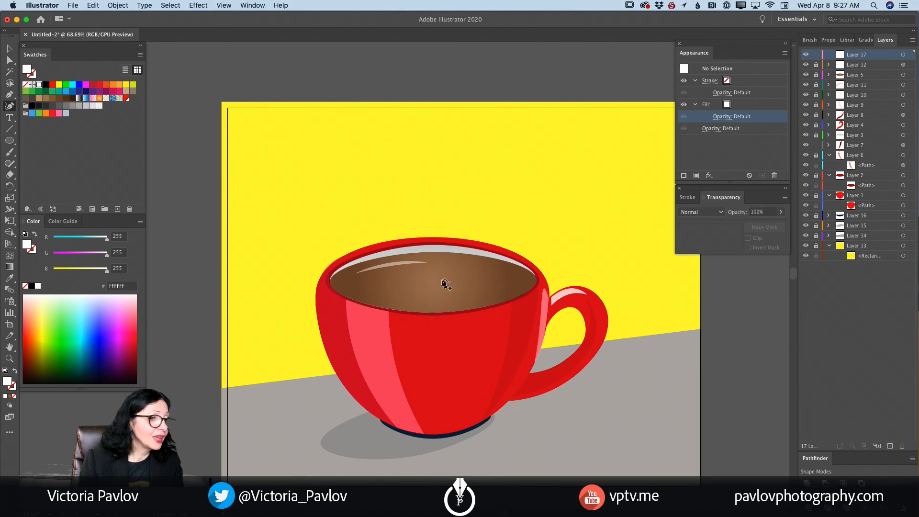
pyautogui.click(420, 285)
pyautogui.moveTo(427, 260); pyautogui.dragTo(422, 223)
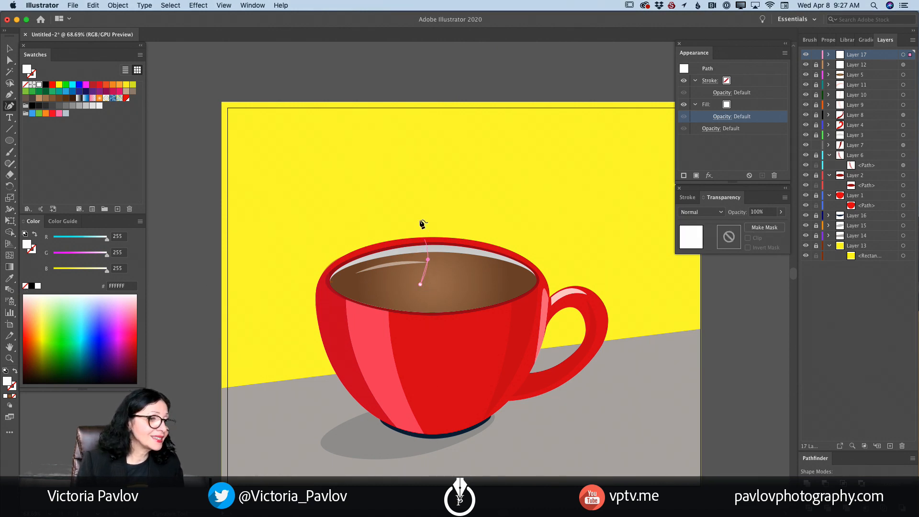
pyautogui.click(419, 220)
pyautogui.moveTo(434, 178); pyautogui.dragTo(443, 214)
pyautogui.click(440, 210)
pyautogui.click(433, 233)
pyautogui.click(448, 263)
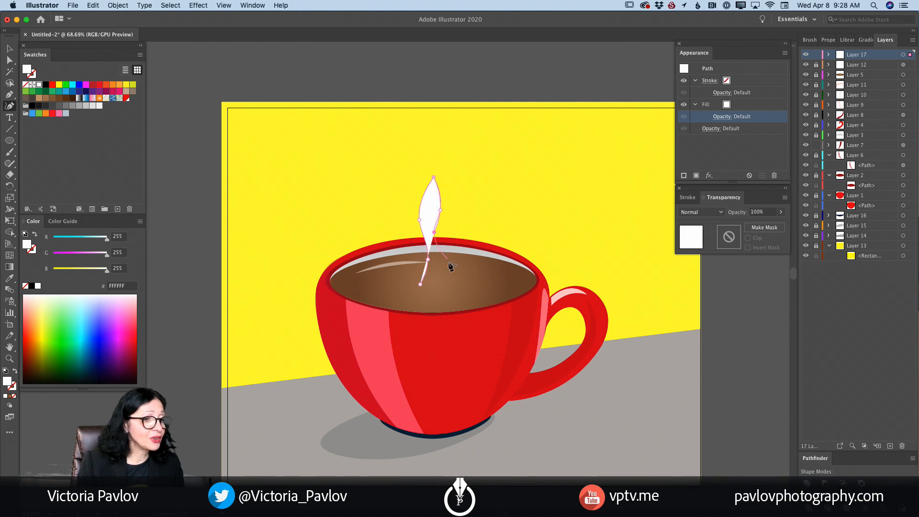
pyautogui.click(420, 284)
pyautogui.click(421, 285)
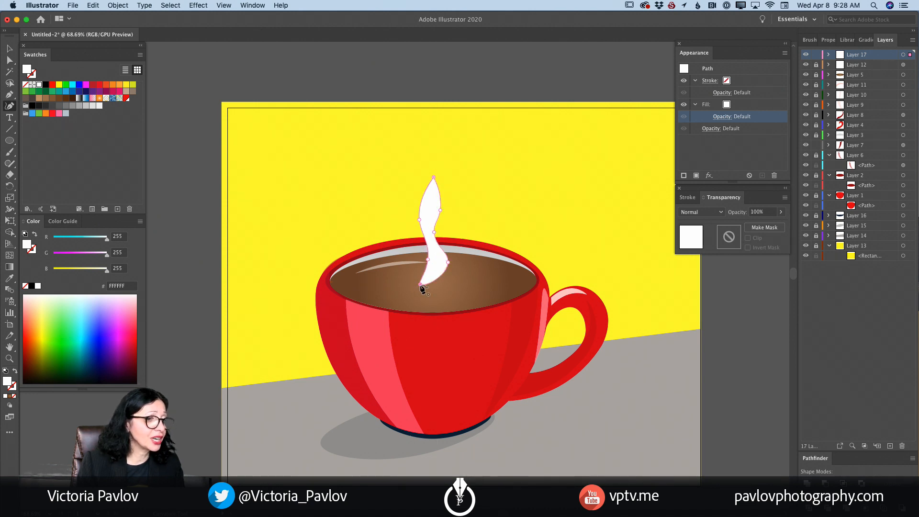
# - Slim the steam shape by adjusting its curve points and deleting the upper point on its right edge
pyautogui.doubleClick(420, 285)
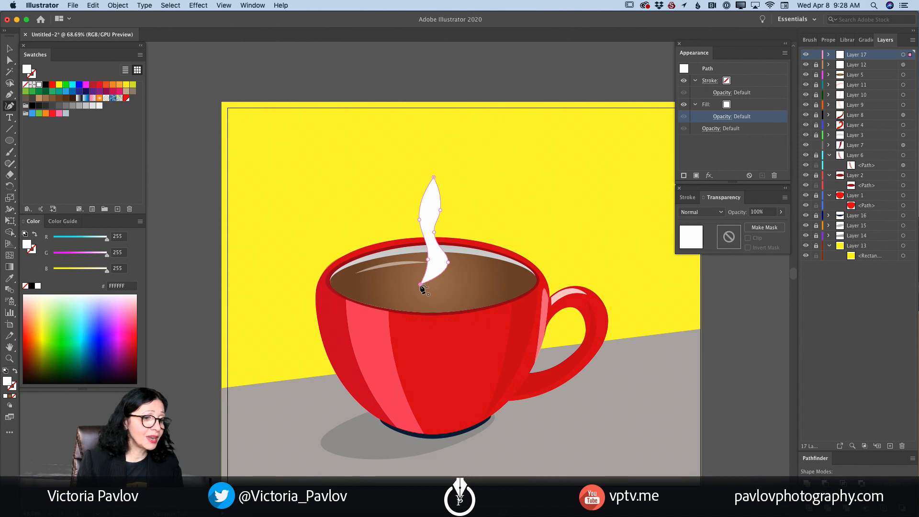
pyautogui.moveTo(420, 285); pyautogui.dragTo(422, 291)
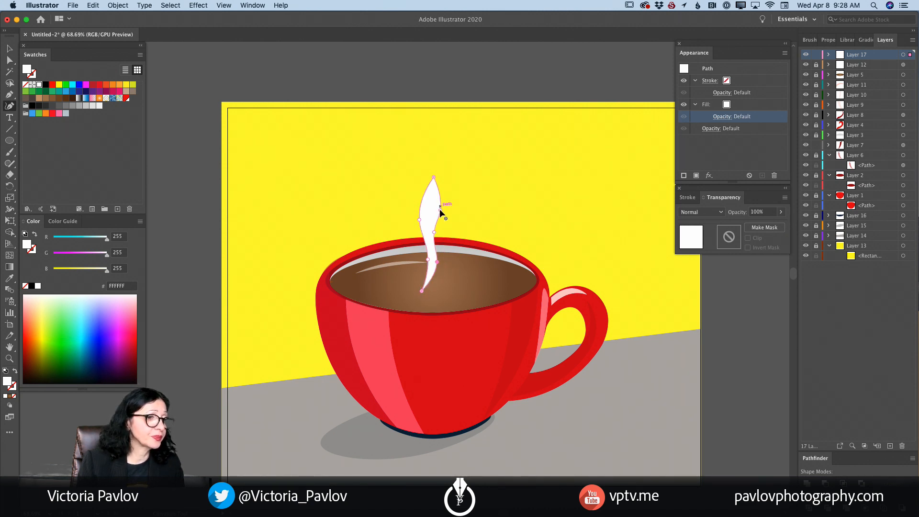
pyautogui.moveTo(440, 210); pyautogui.dragTo(438, 196)
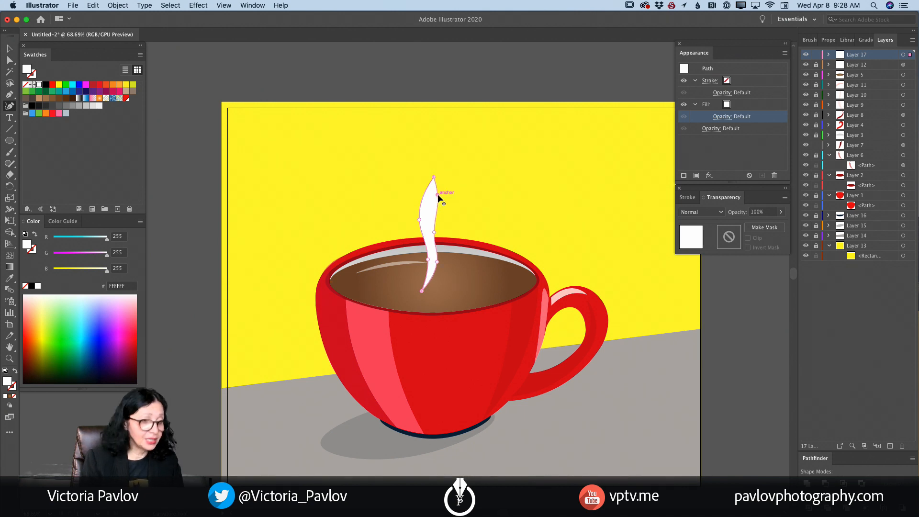
pyautogui.press('Delete')
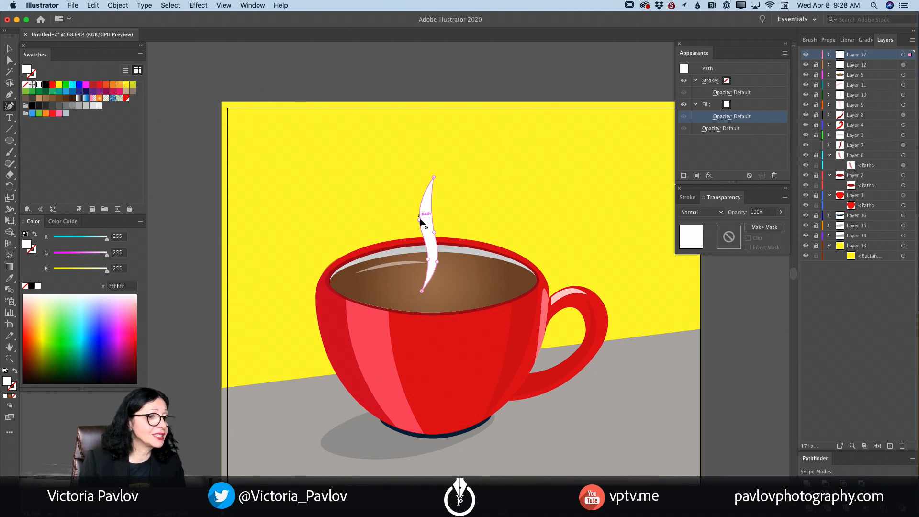
pyautogui.moveTo(422, 222); pyautogui.dragTo(423, 224)
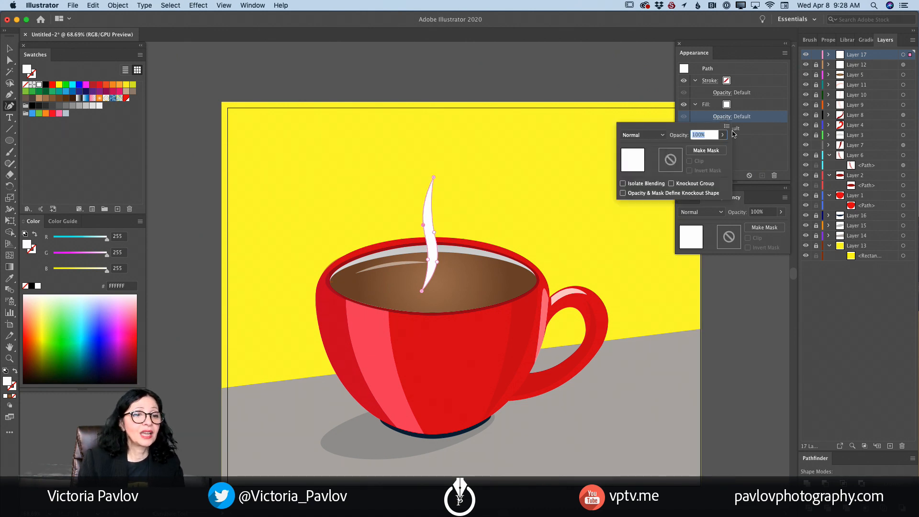
# - Reduce the opacity of the steam shape's fill to 69%
pyautogui.click(723, 117)
pyautogui.click(724, 136)
pyautogui.moveTo(722, 147); pyautogui.dragTo(711, 149)
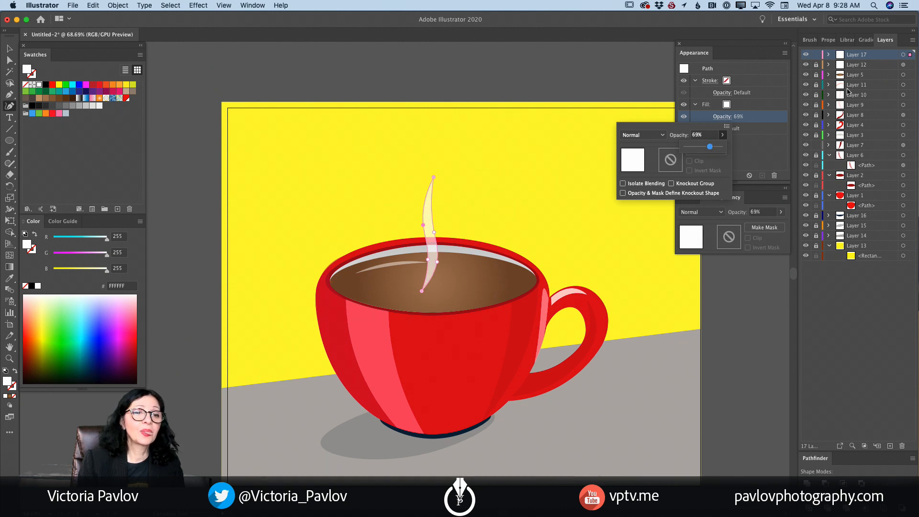
# - Lock Layer 17 with the steam shape and create a new layer above it
pyautogui.click(814, 59)
pyautogui.click(815, 58)
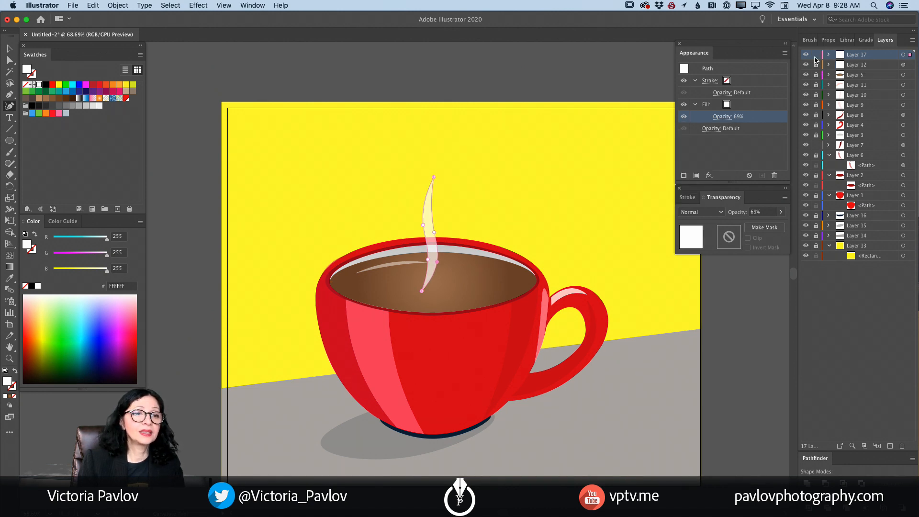
pyautogui.click(816, 56)
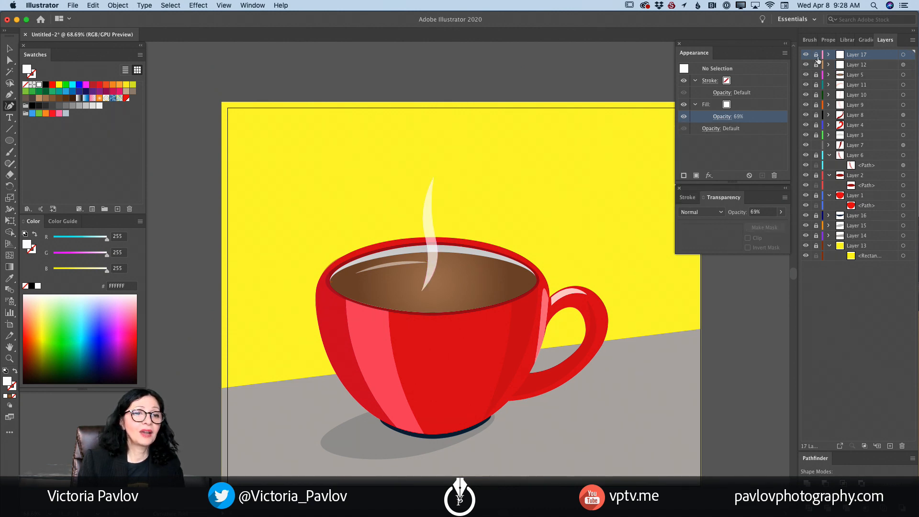
pyautogui.click(890, 446)
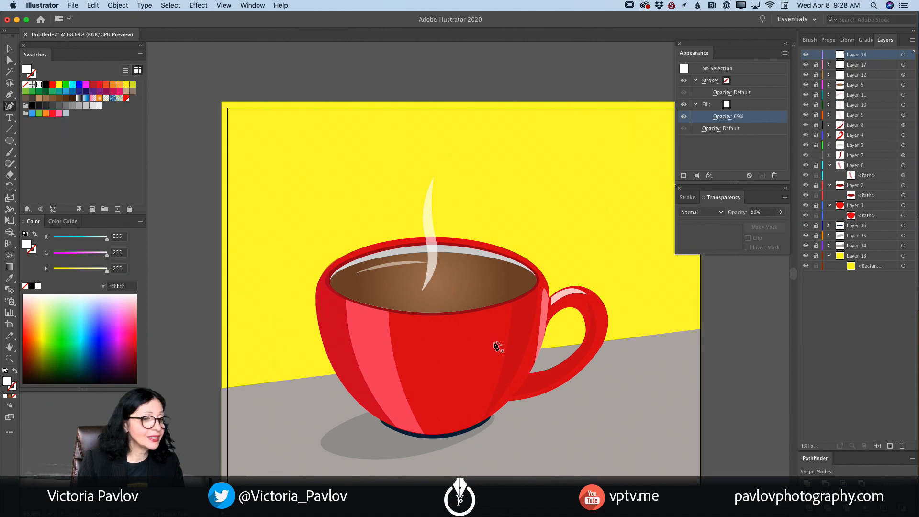
# - Draw a second, shorter closed white steam shape with the Curvature tool, just right of the first one
pyautogui.click(441, 284)
pyautogui.click(450, 269)
pyautogui.click(447, 238)
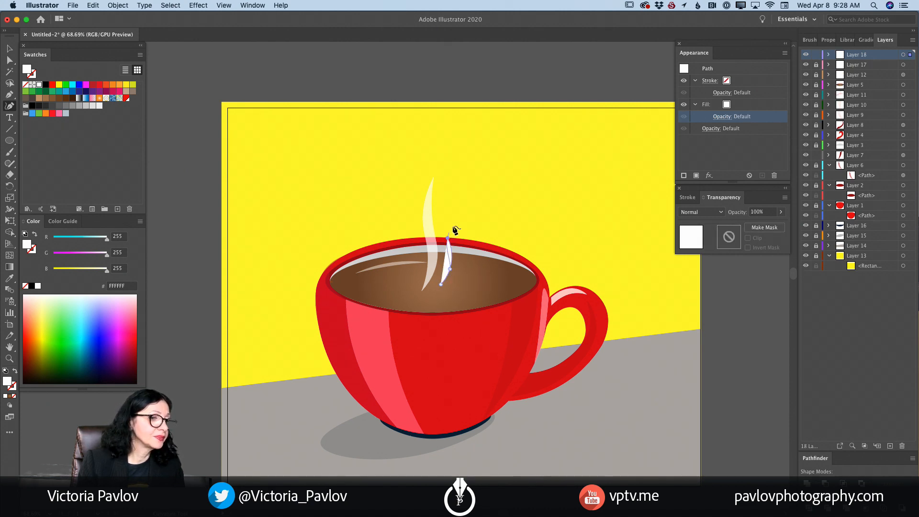
pyautogui.click(454, 220)
pyautogui.click(462, 247)
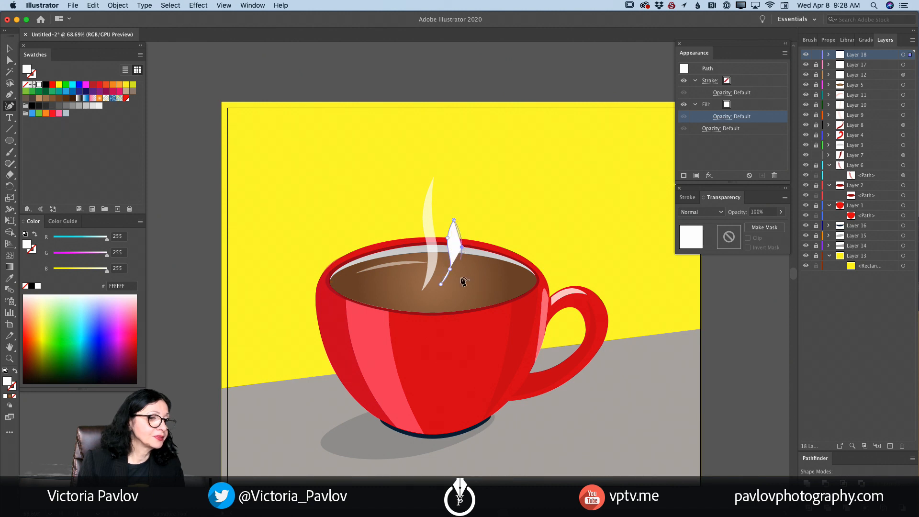
pyautogui.click(441, 284)
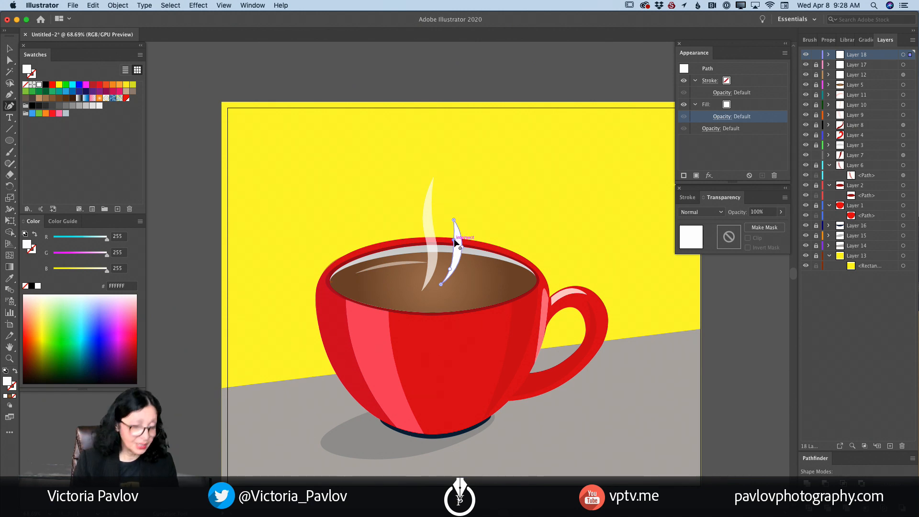
# - Refine the second steam shape into a thin curved wisp by deleting a left-edge point and moving the remaining points
pyautogui.press('Delete')
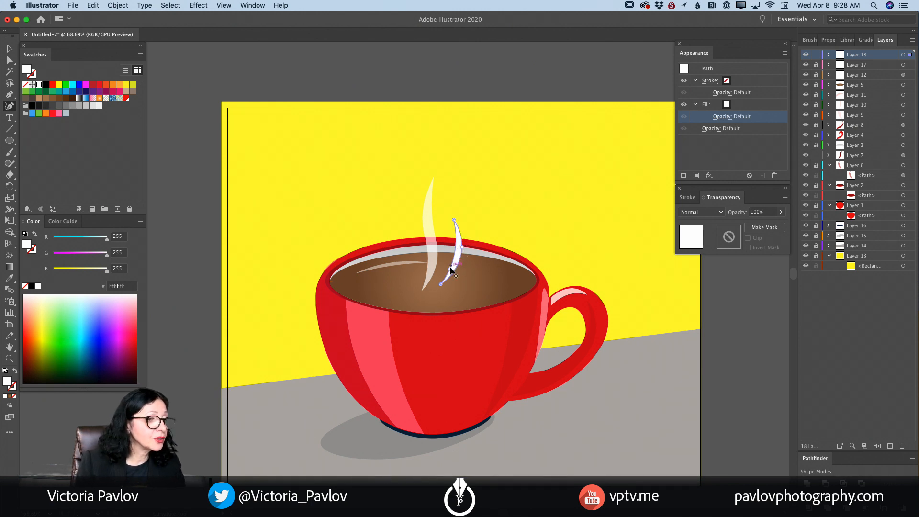
pyautogui.moveTo(450, 269)
pyautogui.mouseDown()
pyautogui.moveTo(448, 248)
pyautogui.moveTo(453, 267)
pyautogui.mouseUp()
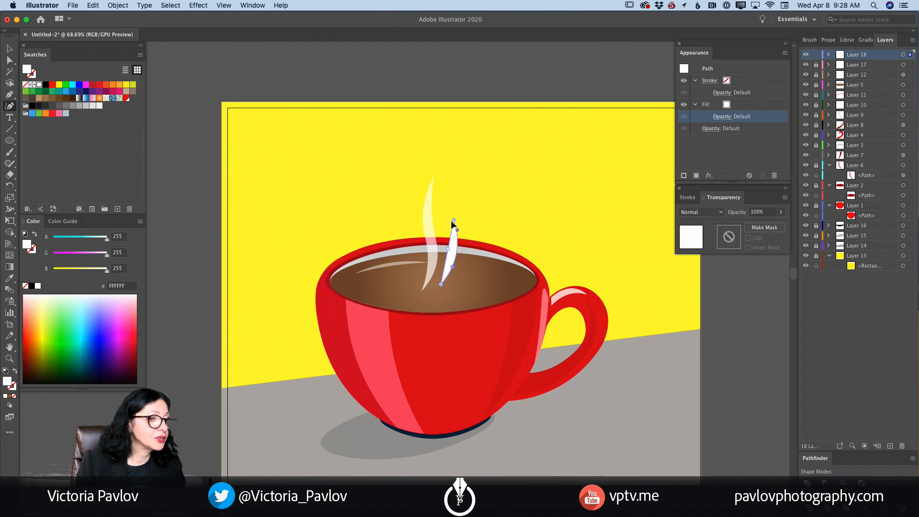
pyautogui.moveTo(454, 220)
pyautogui.mouseDown()
pyautogui.moveTo(444, 217)
pyautogui.moveTo(449, 225)
pyautogui.mouseUp()
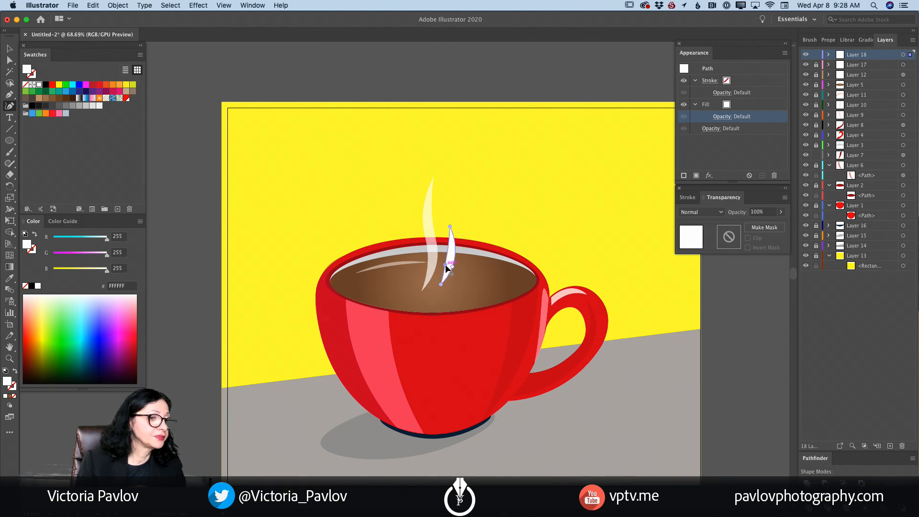
pyautogui.moveTo(446, 266); pyautogui.dragTo(450, 260)
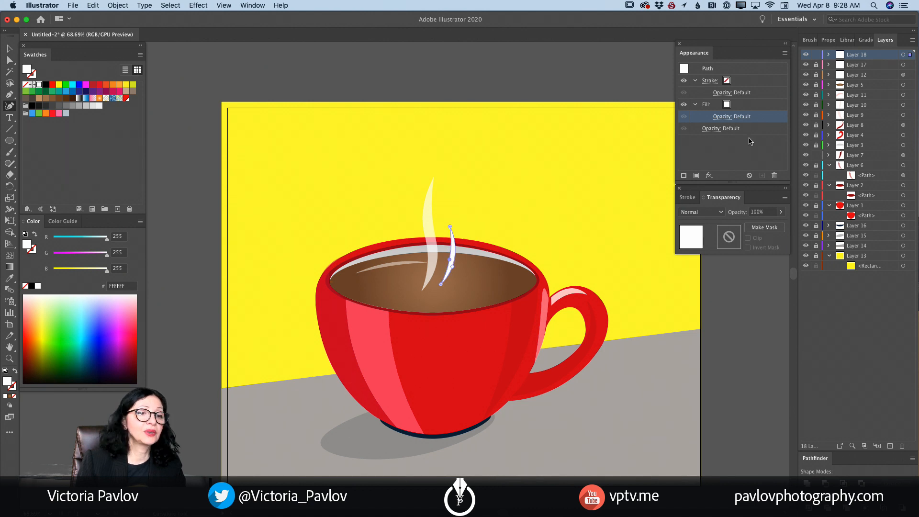
# - Reduce the opacity of the second steam shape's fill to 60%
pyautogui.click(719, 116)
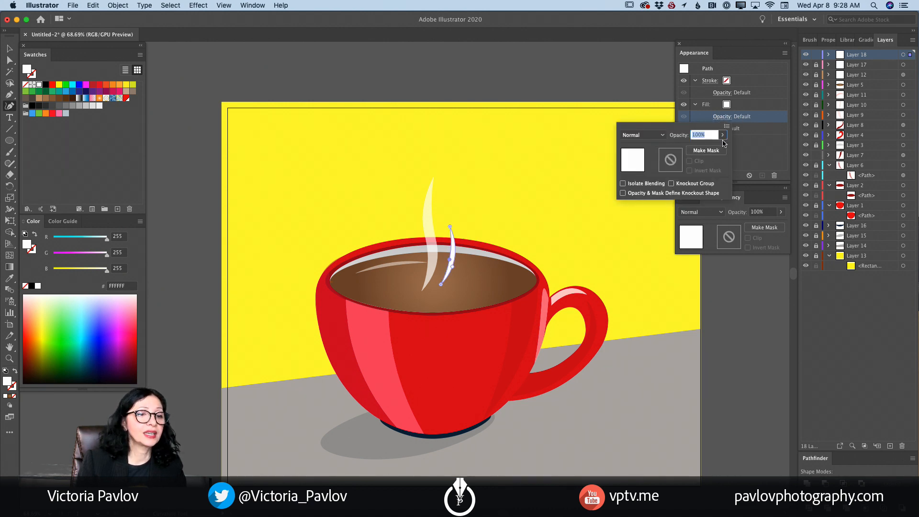
pyautogui.click(723, 135)
pyautogui.moveTo(722, 151); pyautogui.dragTo(706, 150)
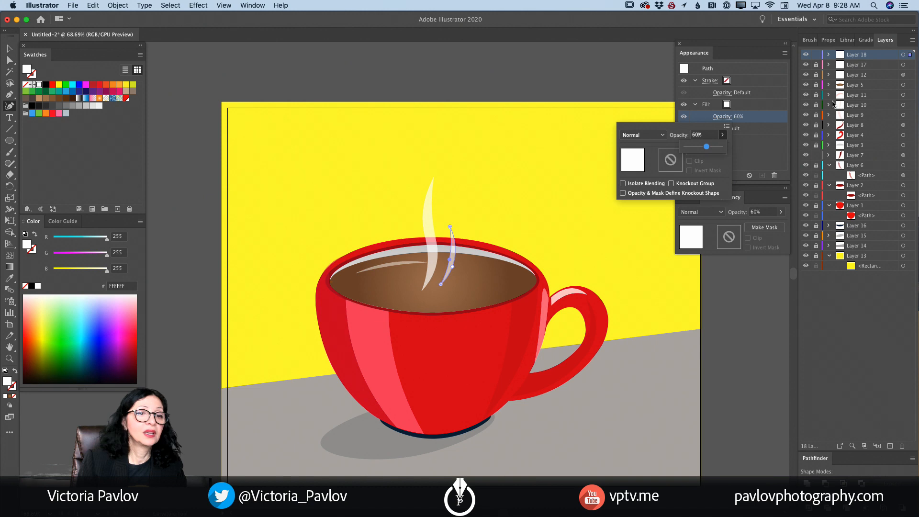
pyautogui.click(815, 56)
pyautogui.click(816, 57)
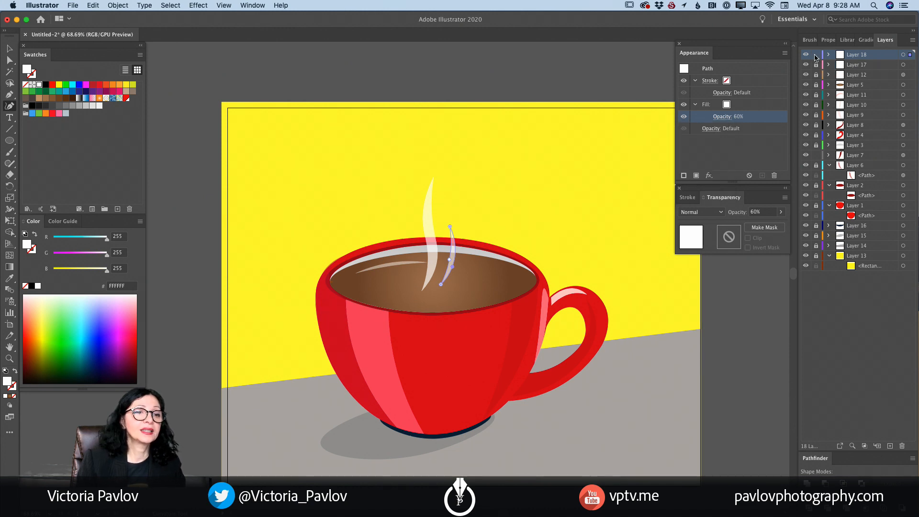
pyautogui.click(9, 359)
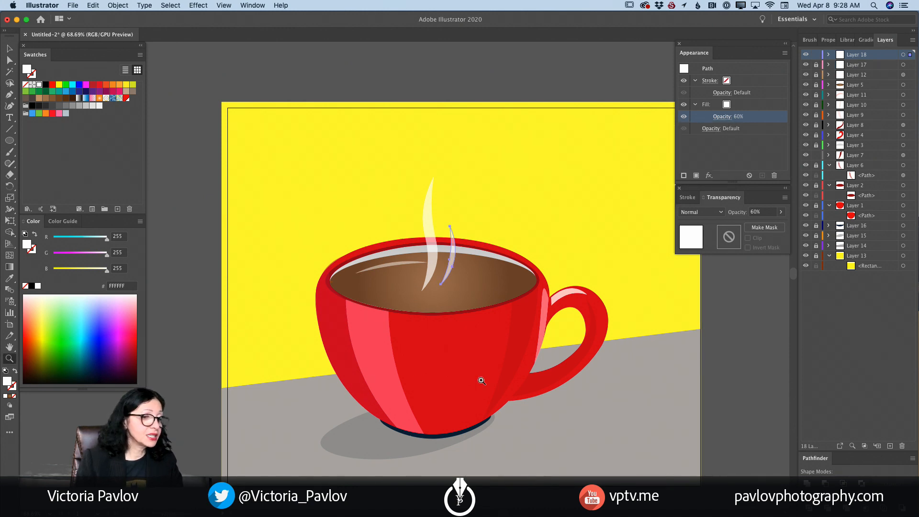
pyautogui.moveTo(482, 381); pyautogui.dragTo(439, 381)
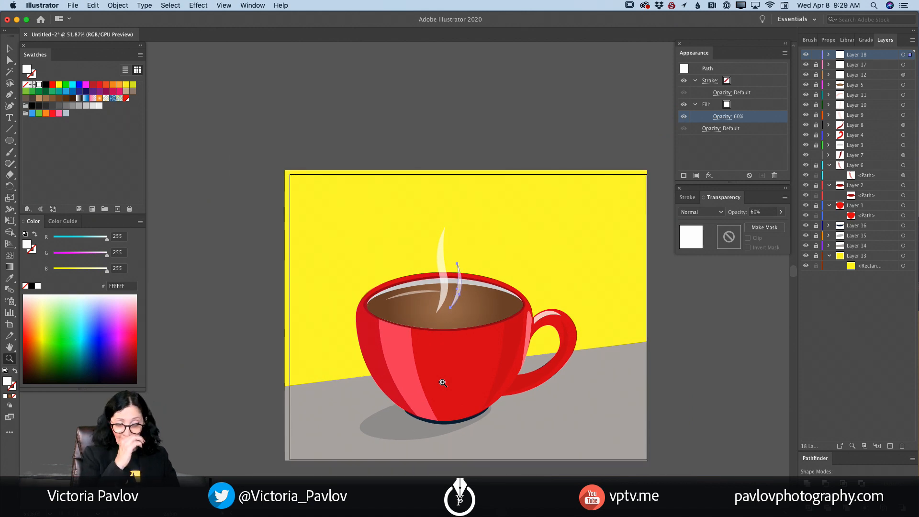